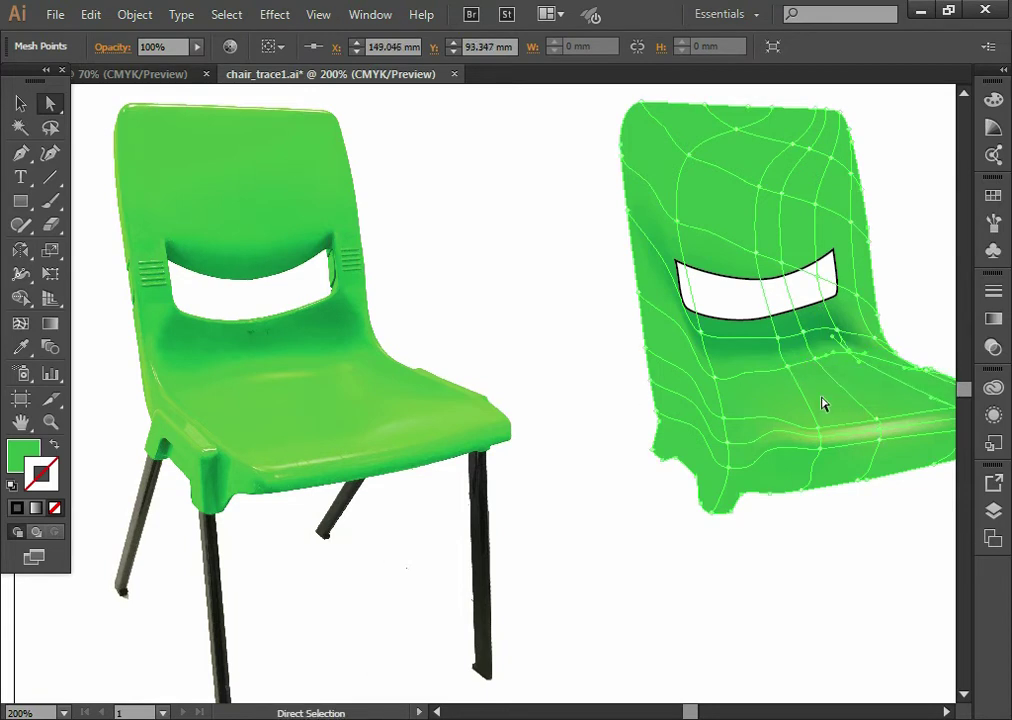
Recolor the mesh point at the seat's rear centre with the light green sampled from the reference seat's rear highlight
left_click_drag(837, 407, 703, 443)
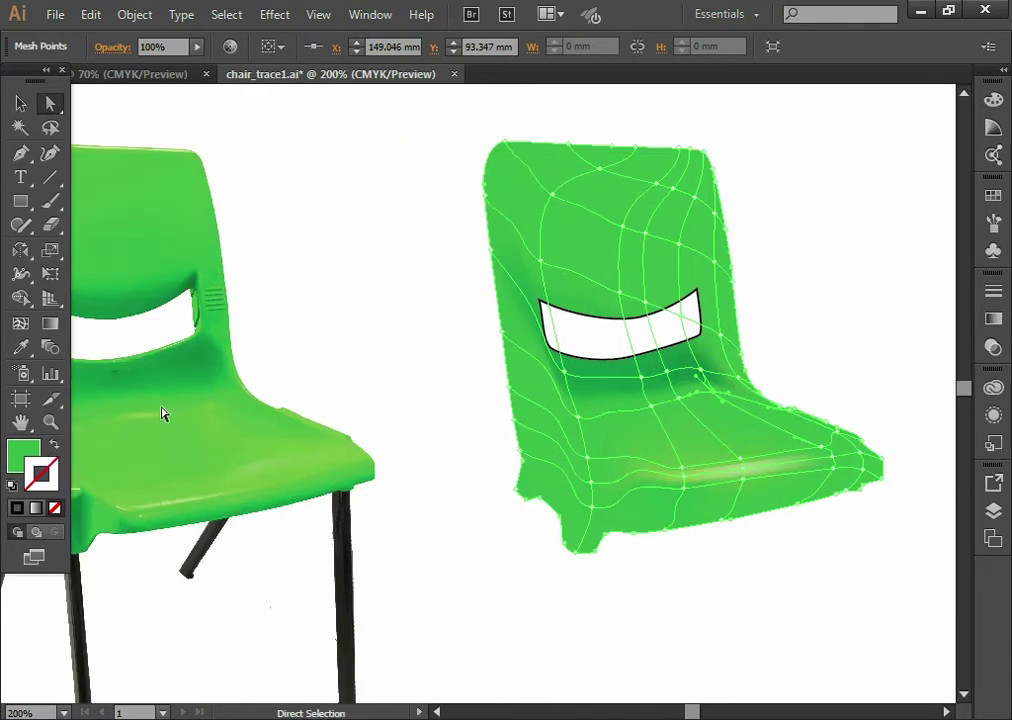
left_click_drag(588, 432, 716, 400)
left_click(737, 383)
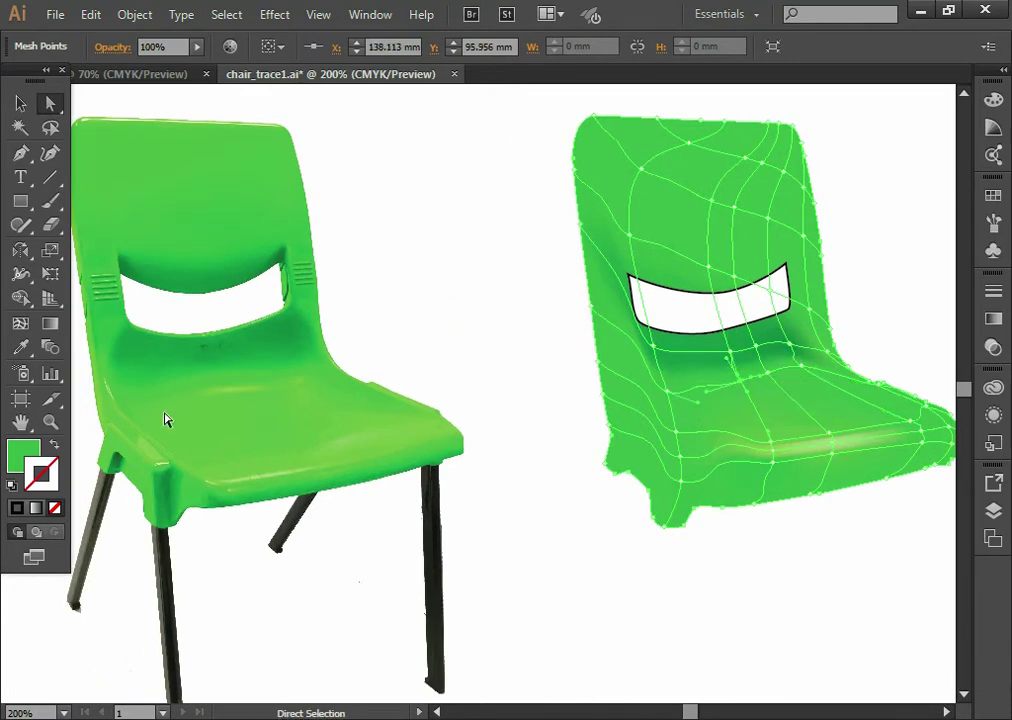
key("i")
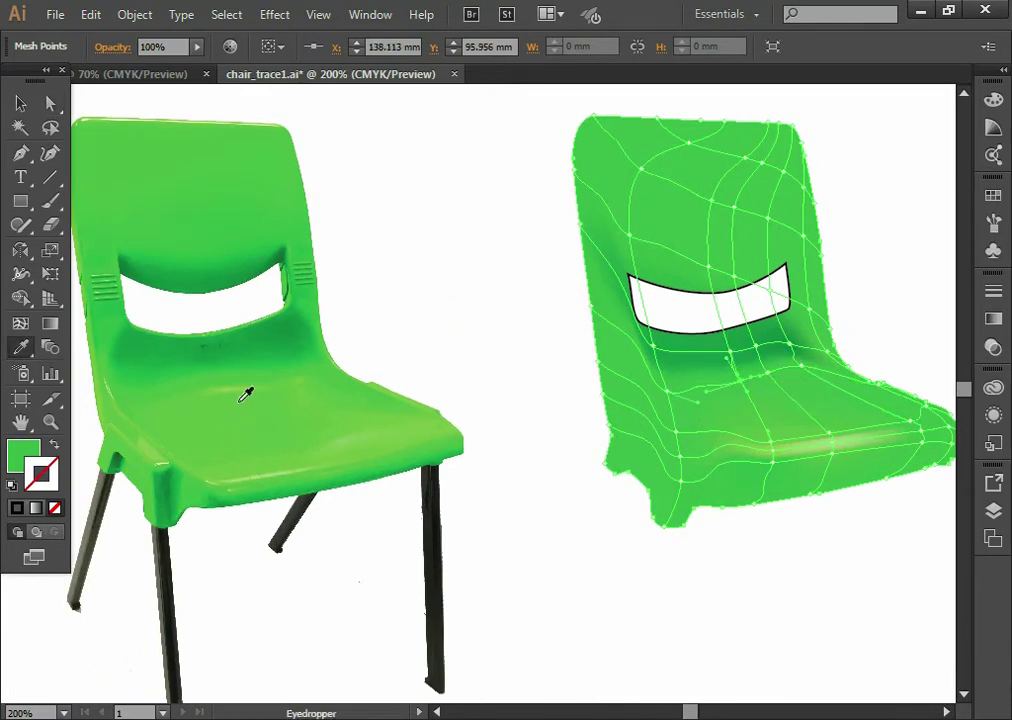
left_click(230, 389)
Recolor the next two mesh points rightward along the seat's rear with greens sampled from the reference seat's rear highlight
key("a")
left_click_drag(760, 372, 768, 379)
key("i")
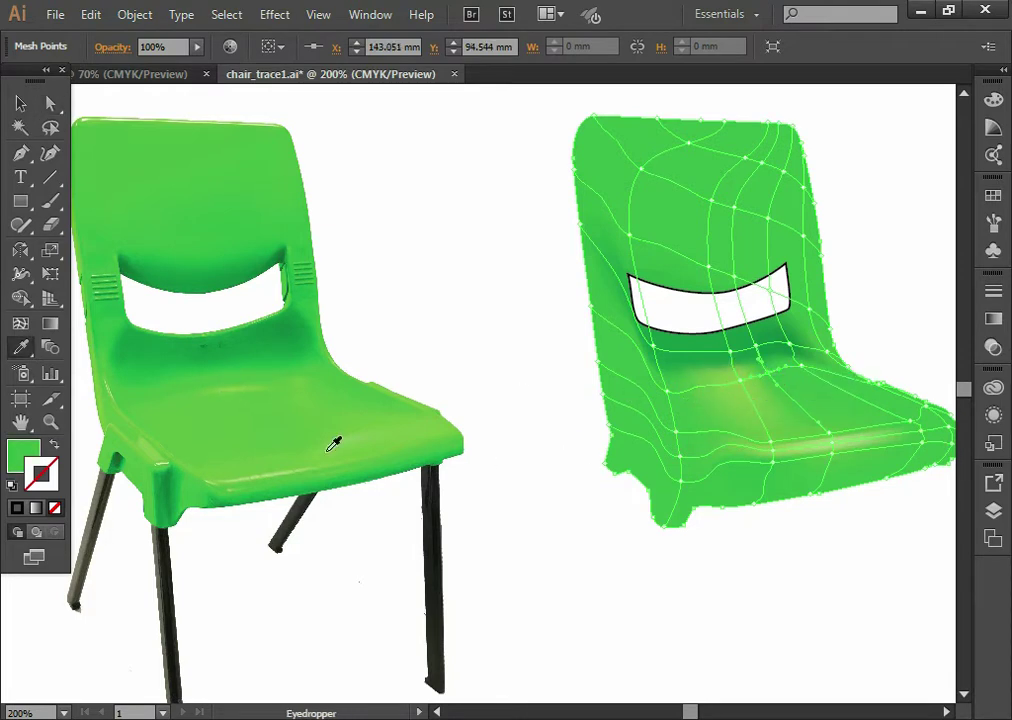
left_click(244, 384)
key("a")
left_click_drag(808, 372, 805, 369)
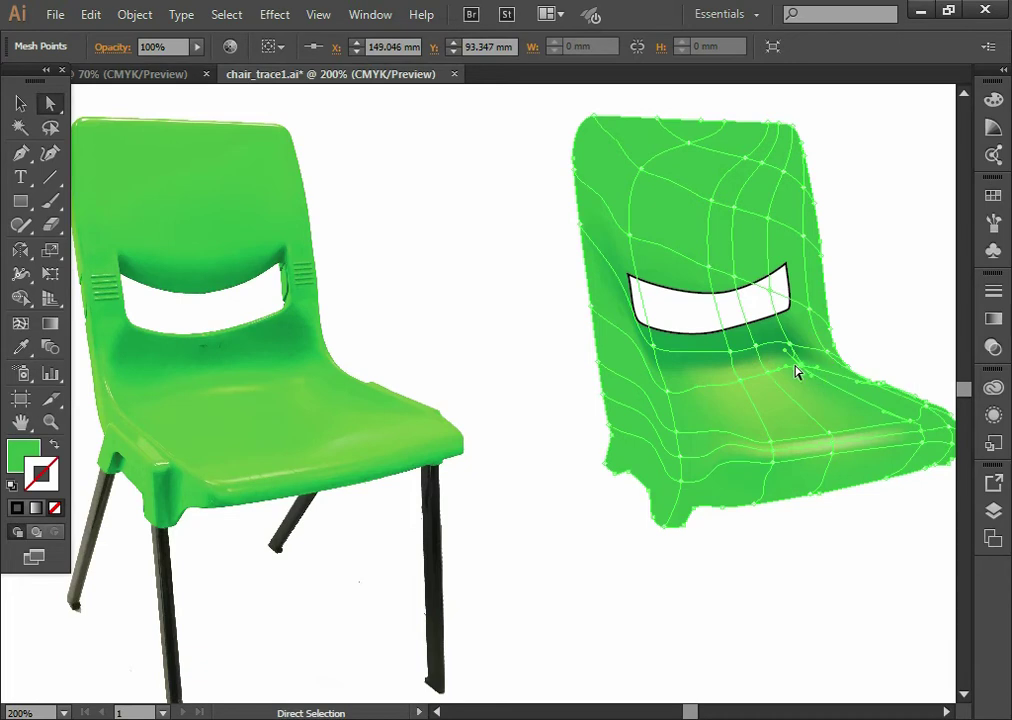
key("i")
left_click(279, 377)
key("a")
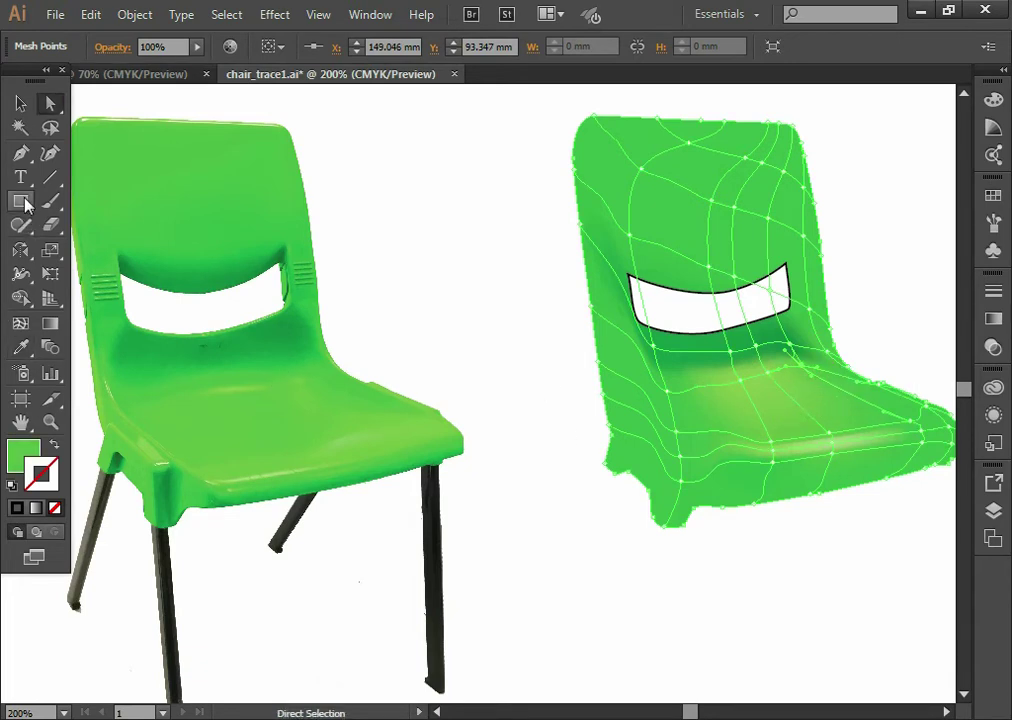
Add a mesh line across the middle of the seat and fill its new point with green sampled from the reference seat
left_click(20, 323)
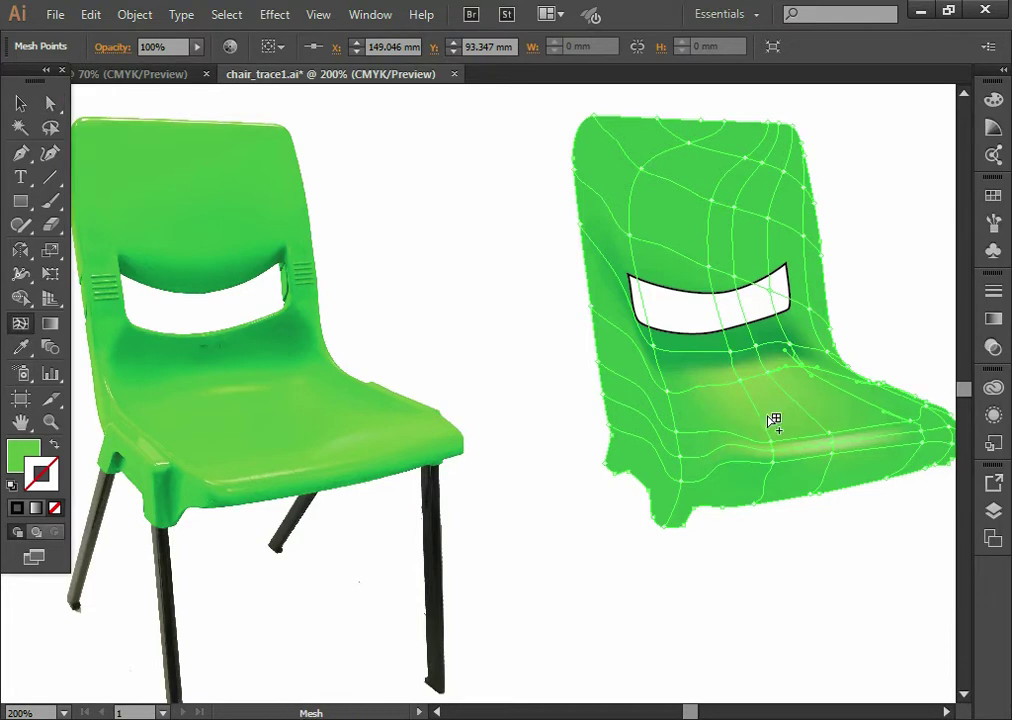
left_click(741, 382)
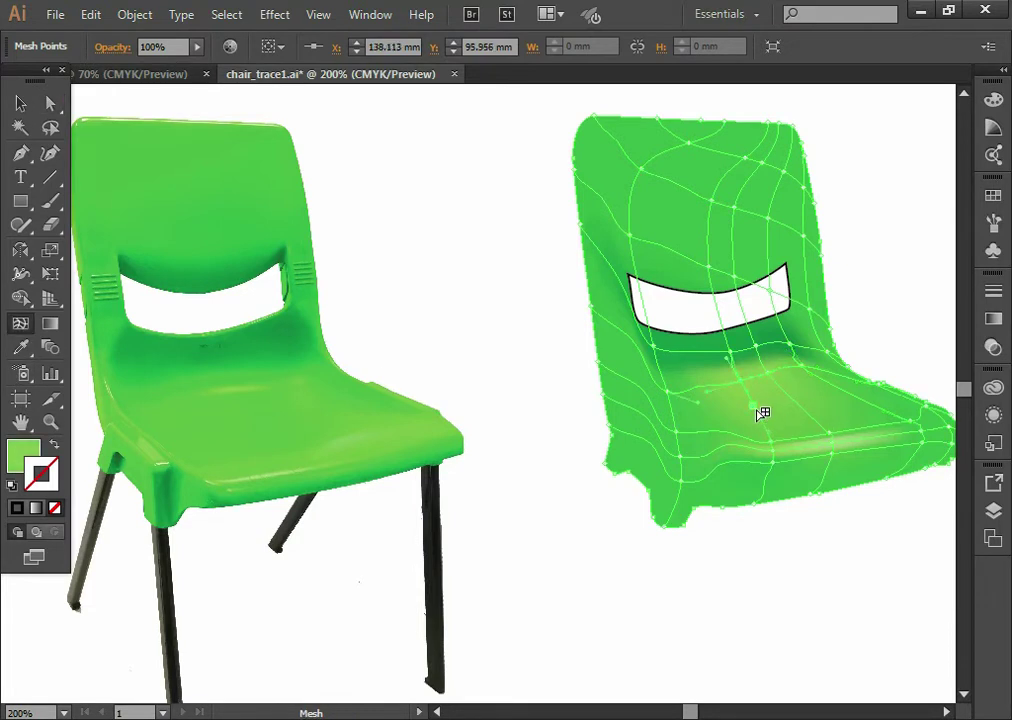
left_click(763, 420)
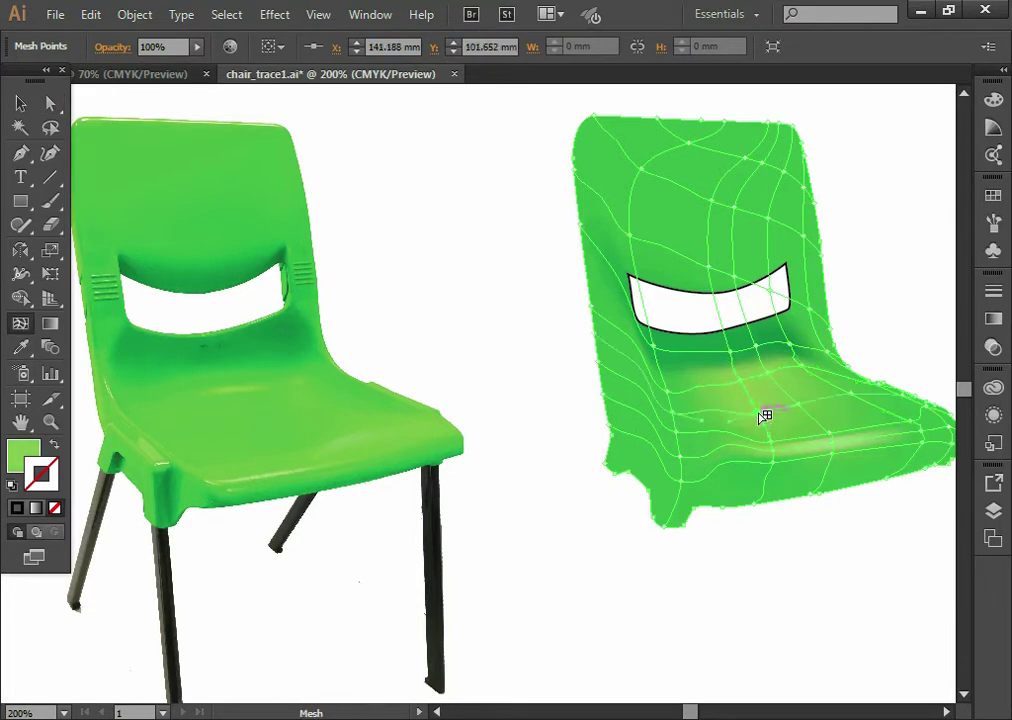
key("a")
key("i")
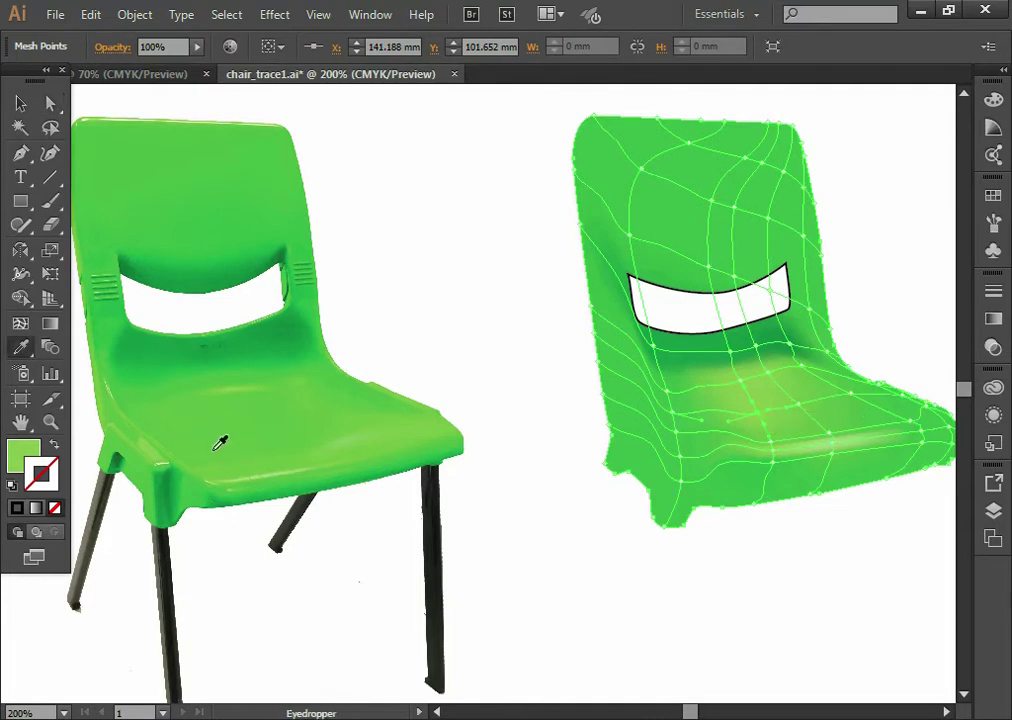
left_click(231, 434)
Recolor the two mesh points further right on the new mid-seat line with greens sampled from matching spots on the reference seat
key("a")
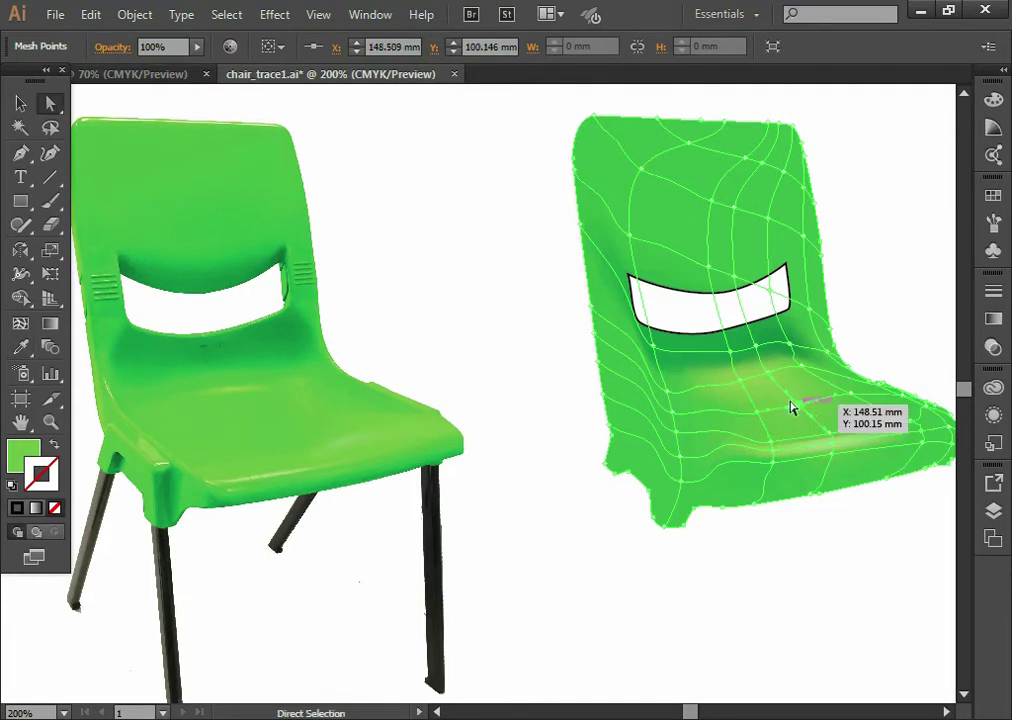
key("i")
left_click(271, 420)
key("a")
left_click(855, 400)
key("i")
left_click(320, 404)
key("a")
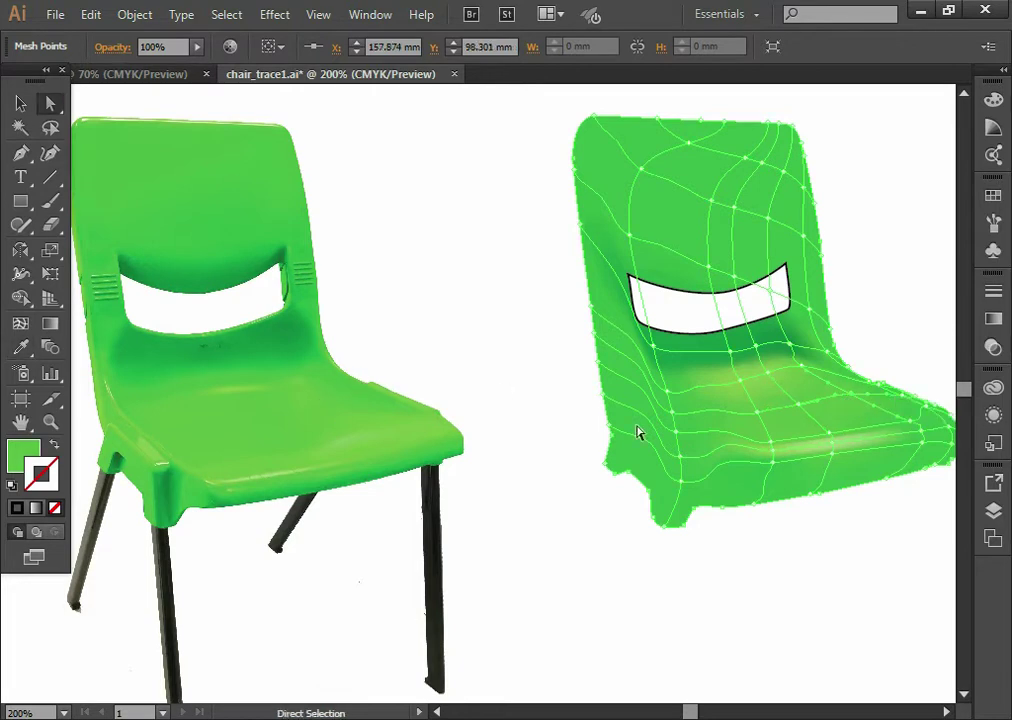
Deselect the mesh and compare the traced chair's shading with the reference chair
left_click(908, 304)
key("space")
left_click_drag(449, 244, 471, 275)
key("space")
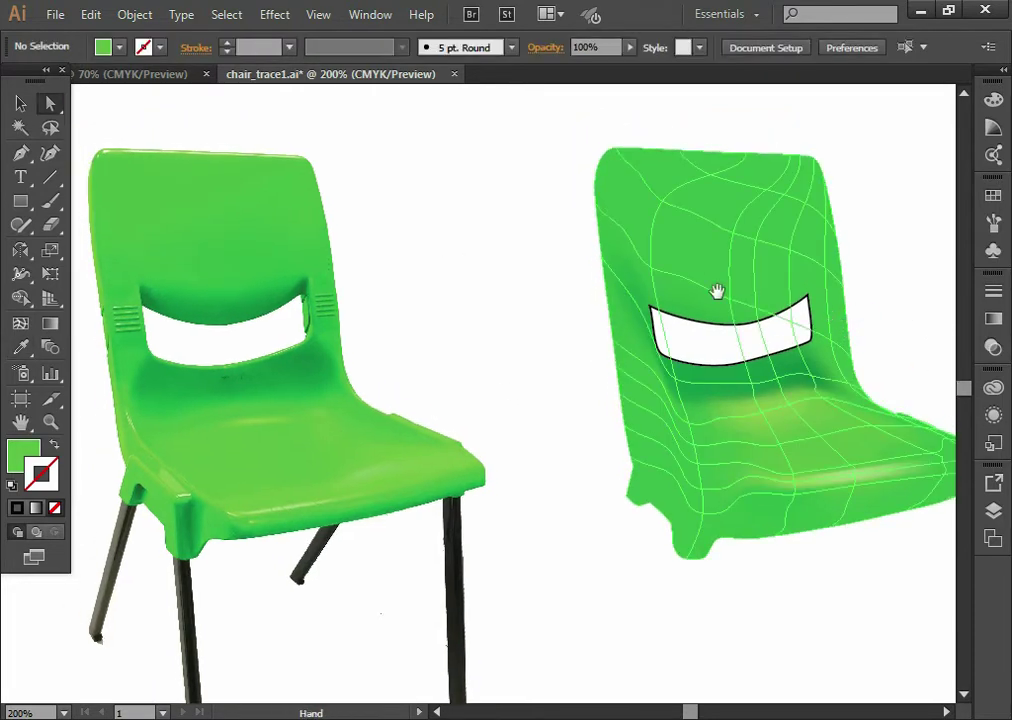
left_click_drag(706, 301, 697, 333)
key("space")
left_click_drag(303, 336, 334, 330)
key("space")
left_click_drag(908, 389, 759, 343)
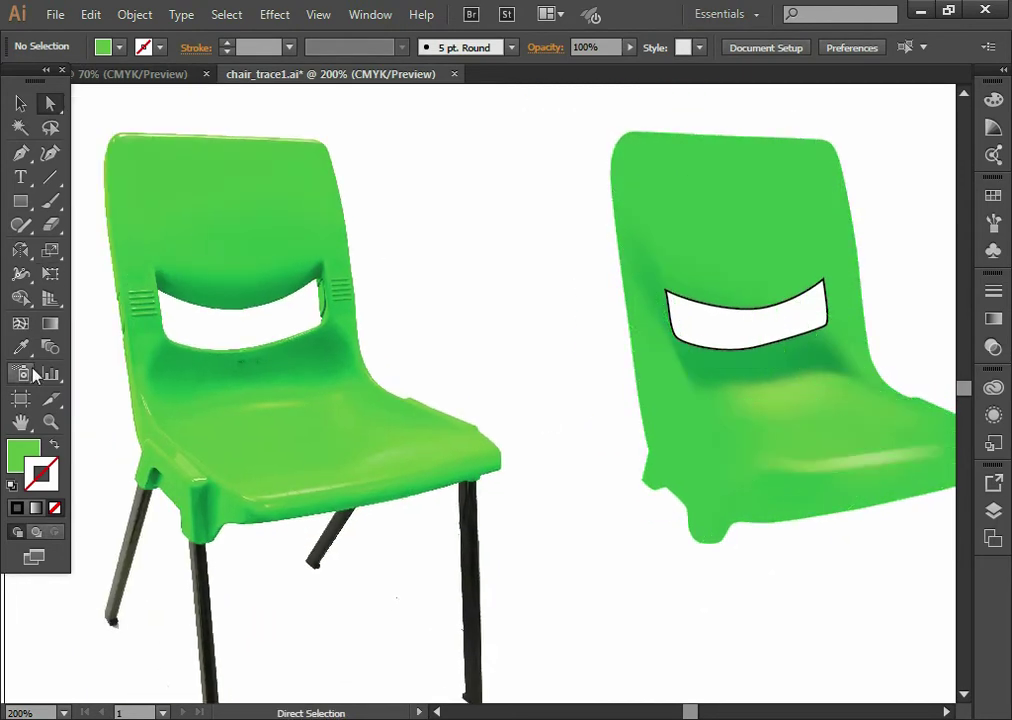
Save the drawing as a new Adobe Illustrator file named chair_trace2 on the Desktop
left_click(21, 324)
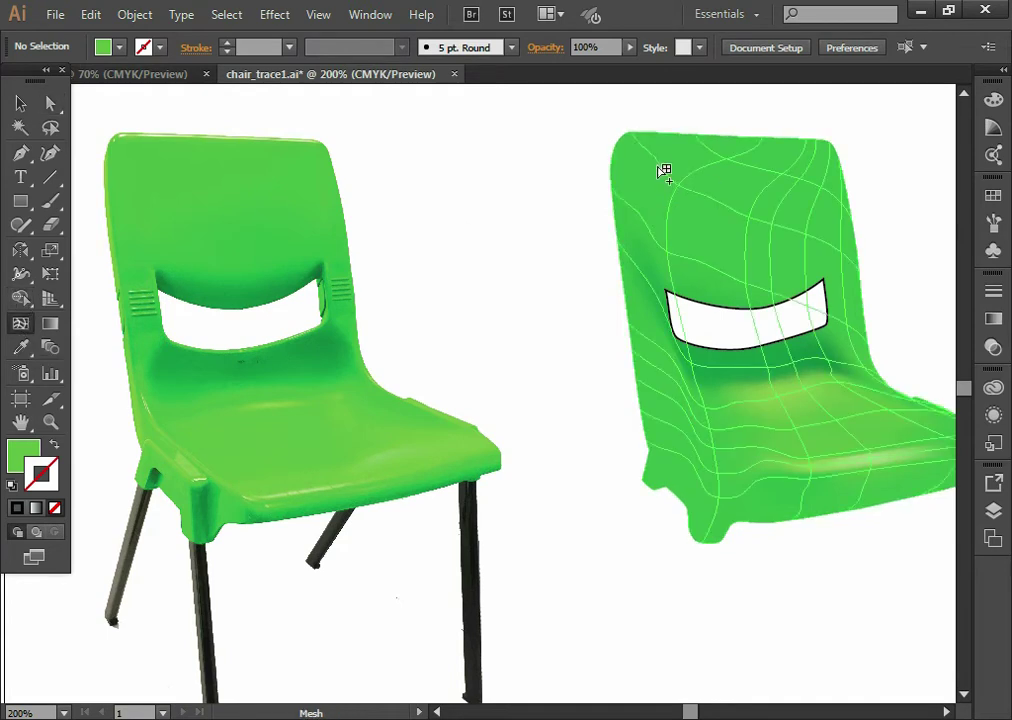
left_click(50, 16)
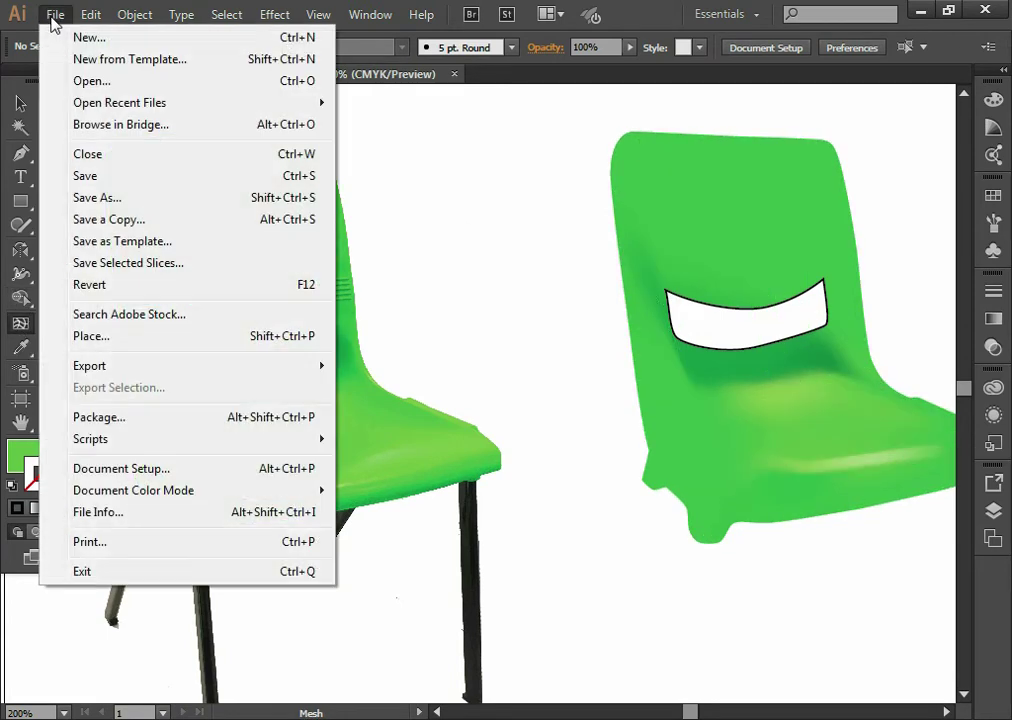
left_click(99, 196)
left_click(405, 456)
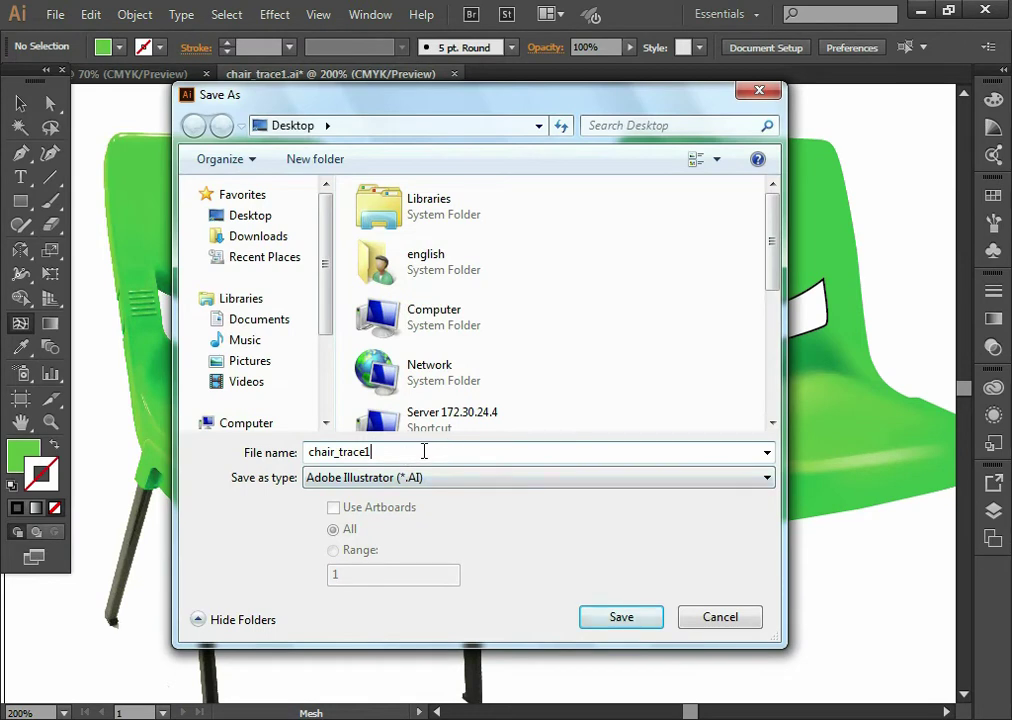
type("2")
key("Return")
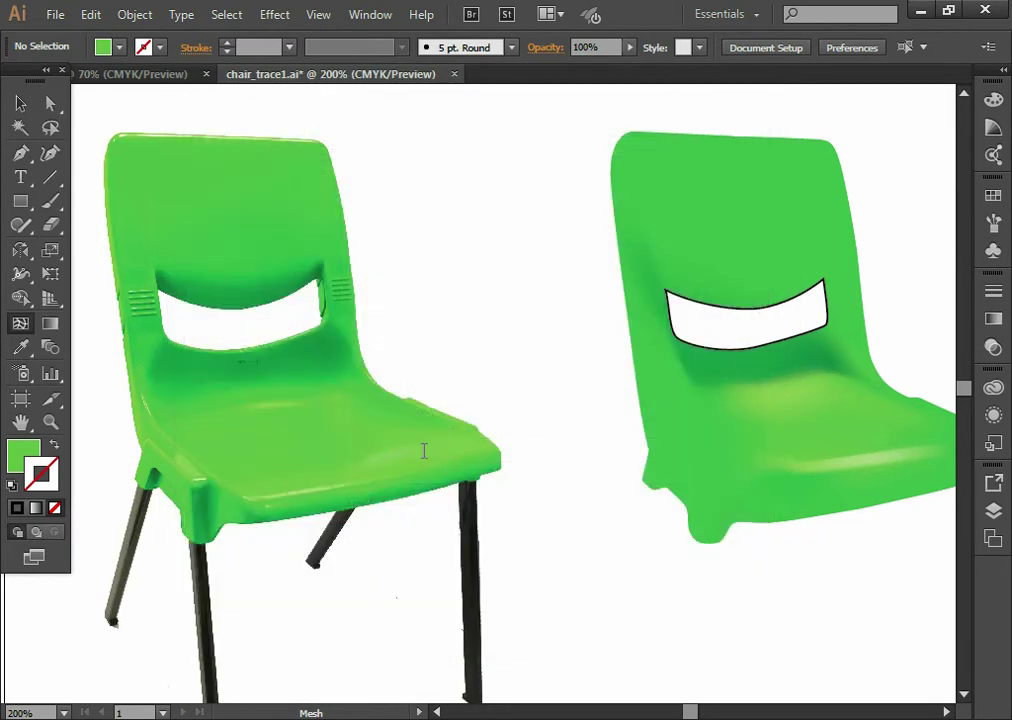
left_click(571, 636)
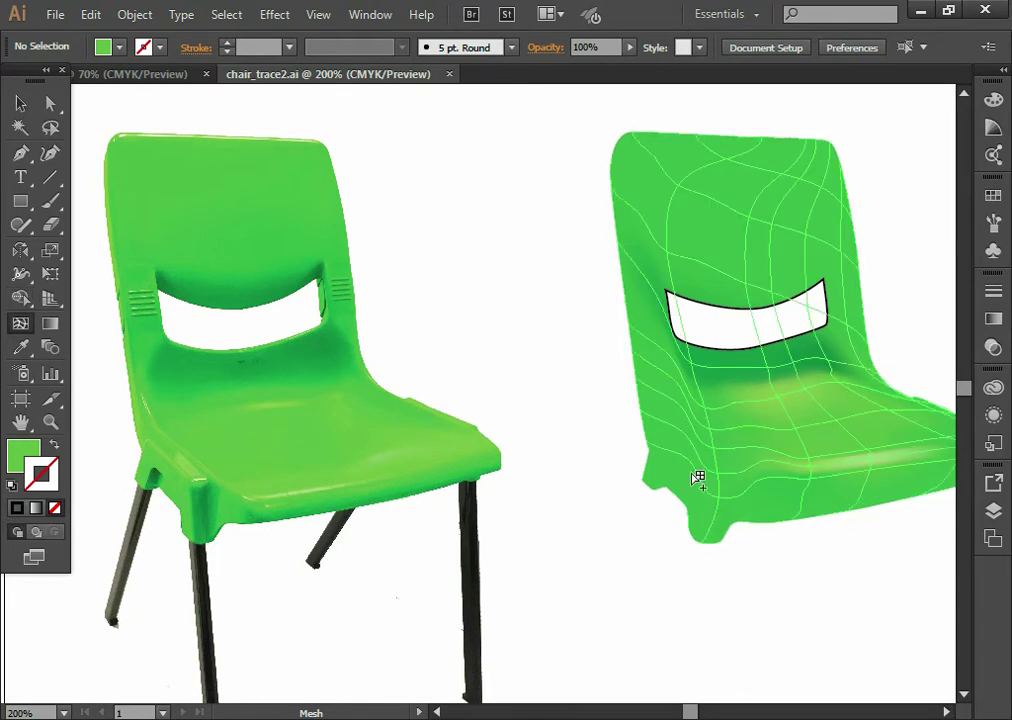
Add one mesh line along the seat's lower front edge and another down the traced chair's left side
left_click_drag(693, 477, 720, 450)
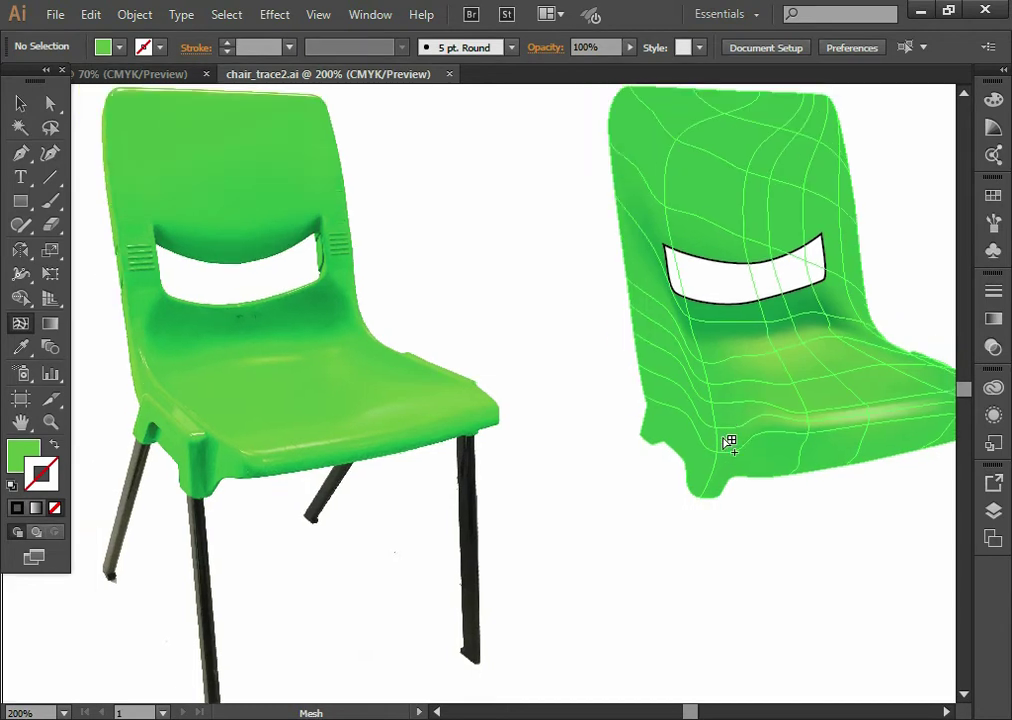
left_click(804, 469)
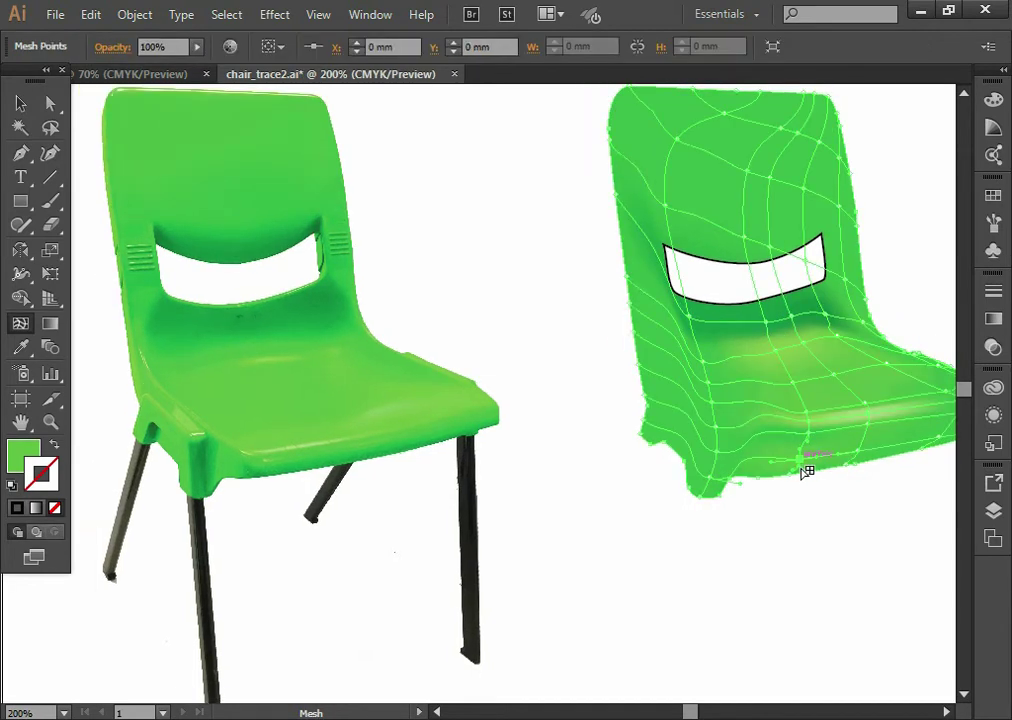
left_click(663, 405)
Recolor the mesh points at the backrest's upper-left corner and left edge with light green sampled from the reference chair's edge
key("a")
left_click_drag(638, 211, 648, 333)
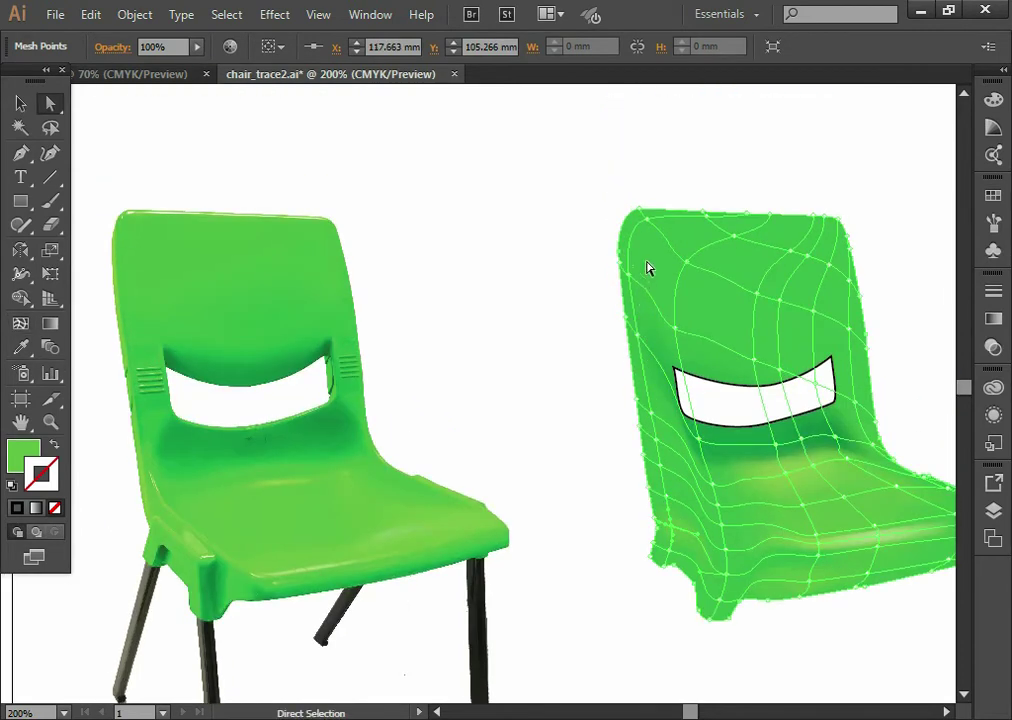
left_click(648, 219)
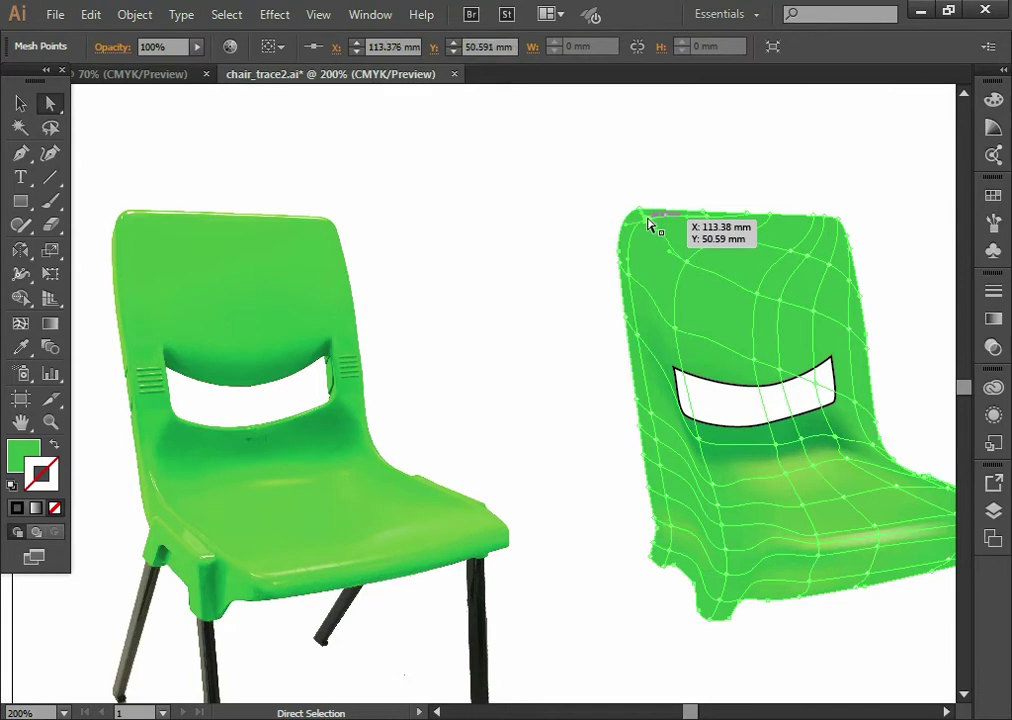
key("i")
key("a")
left_click(632, 276)
key("i")
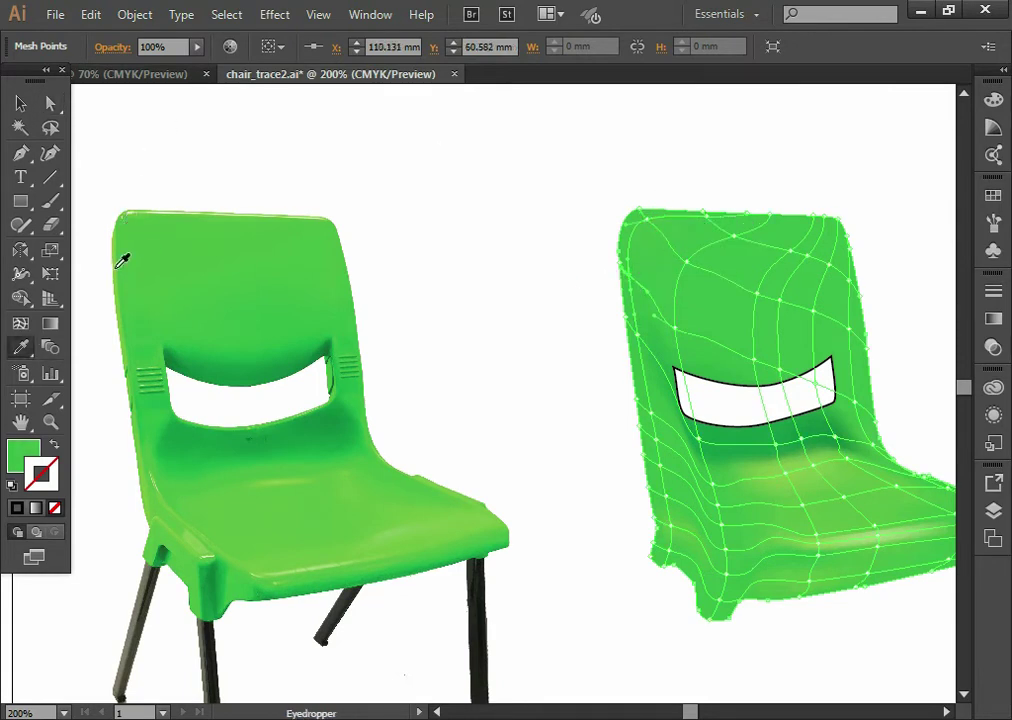
left_click(118, 262)
key("a")
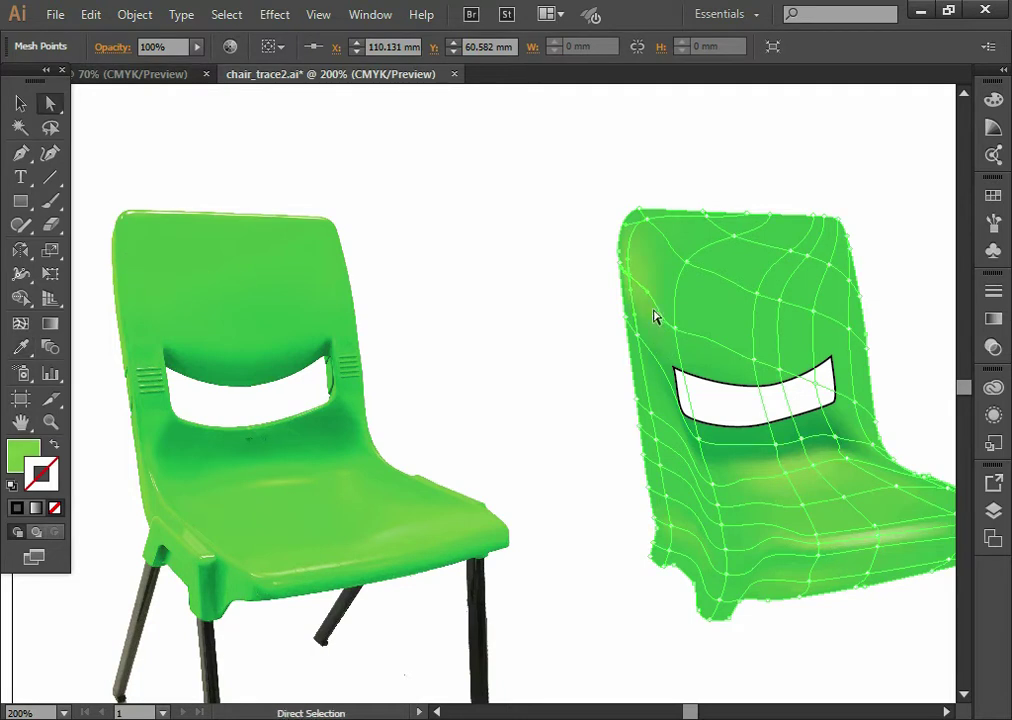
Add an inner mesh line near the backrest's upper-left corner and fill its point with green sampled from the reference backrest
left_click(20, 323)
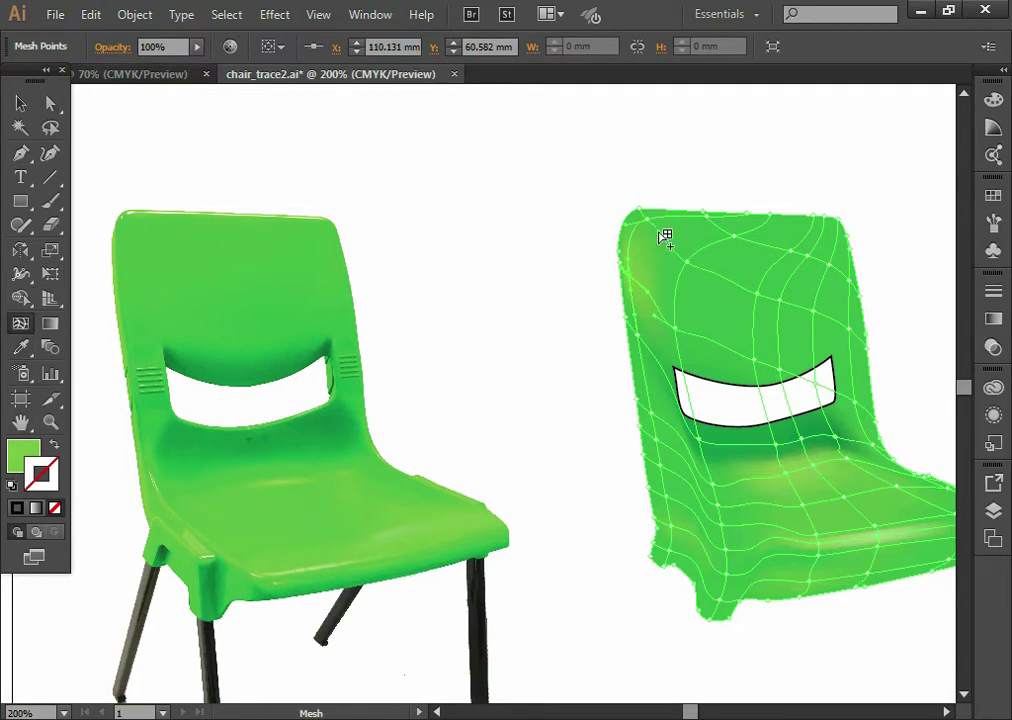
left_click(664, 239)
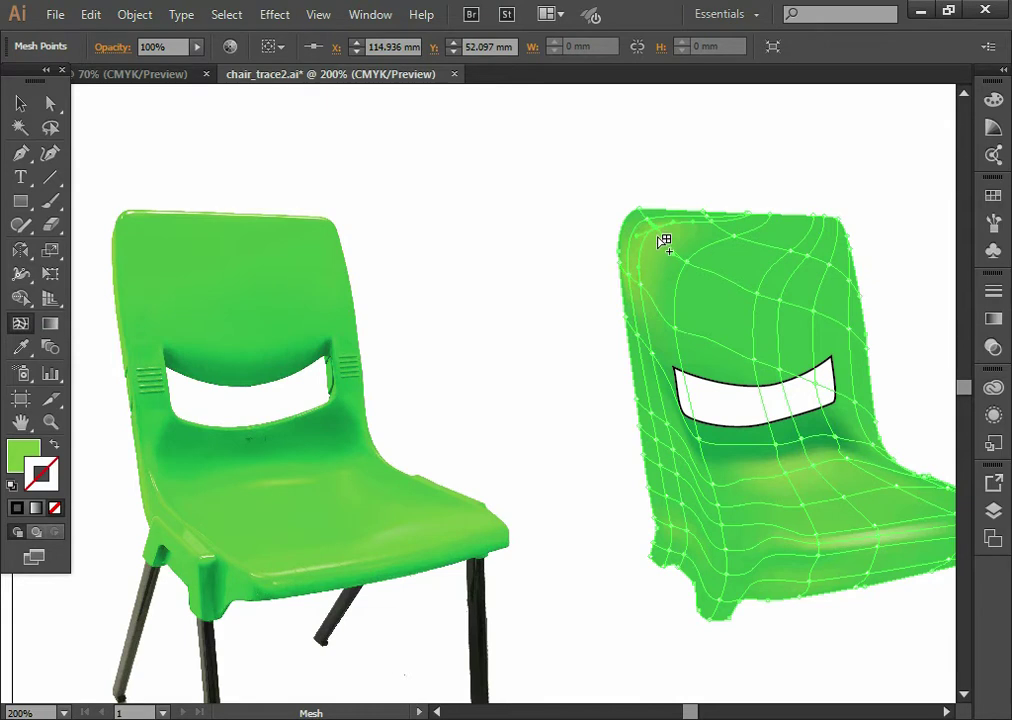
key("a")
key("i")
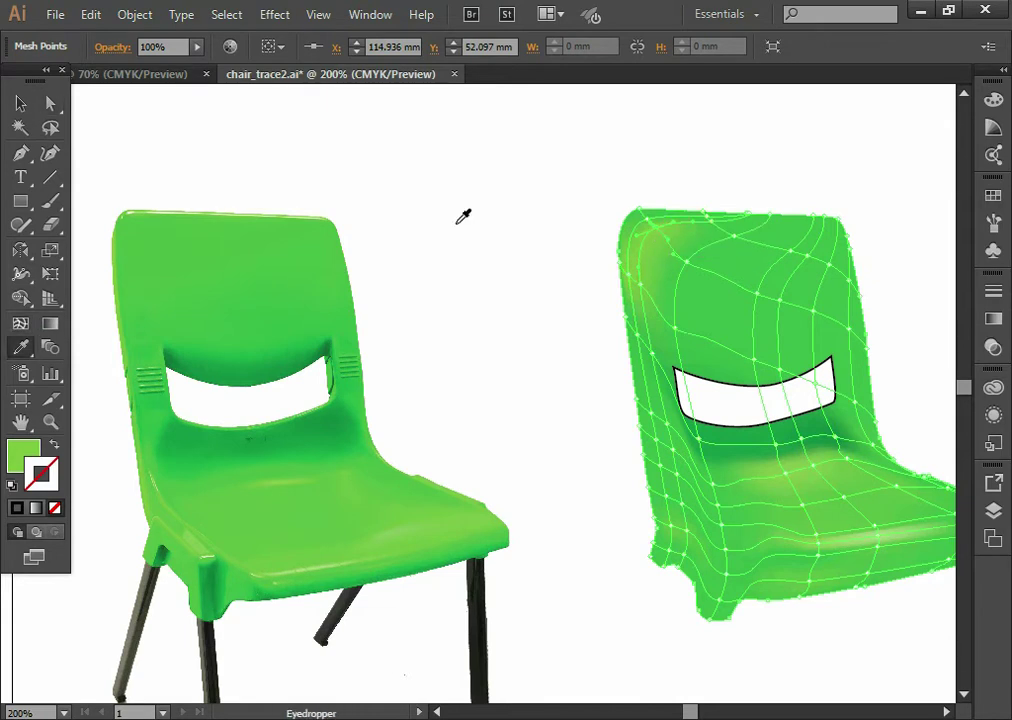
left_click(140, 224)
Recolor two mesh points down the inner left line of the backrest with greens sampled from the reference backrest
key("a")
left_click(648, 282)
key("i")
left_click(125, 282)
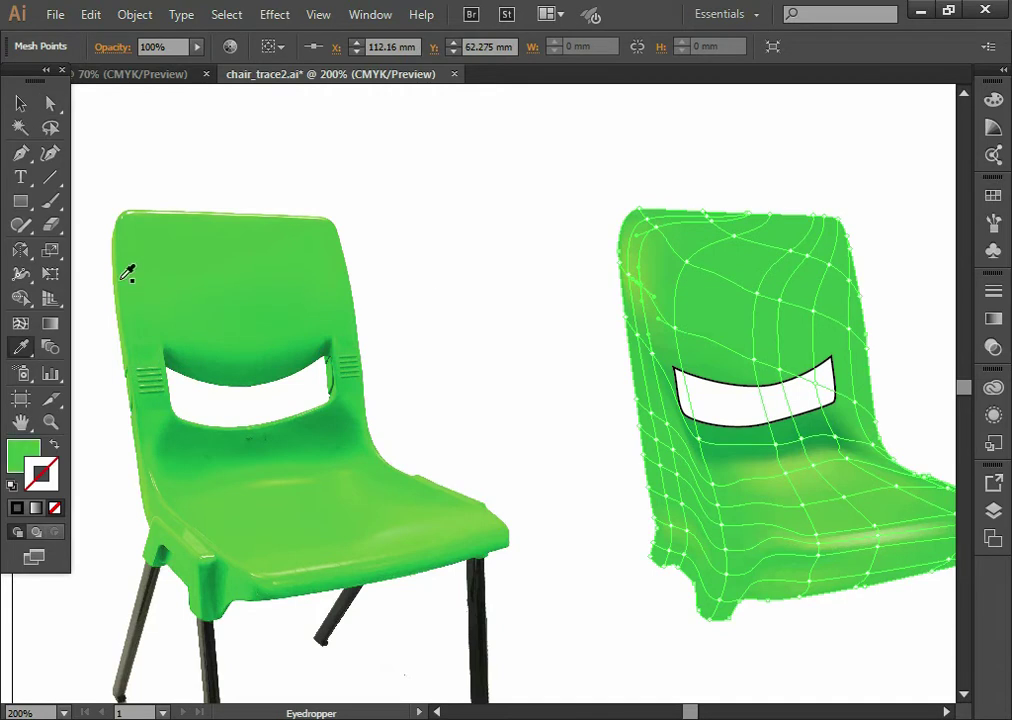
key("a")
left_click(655, 358)
key("i")
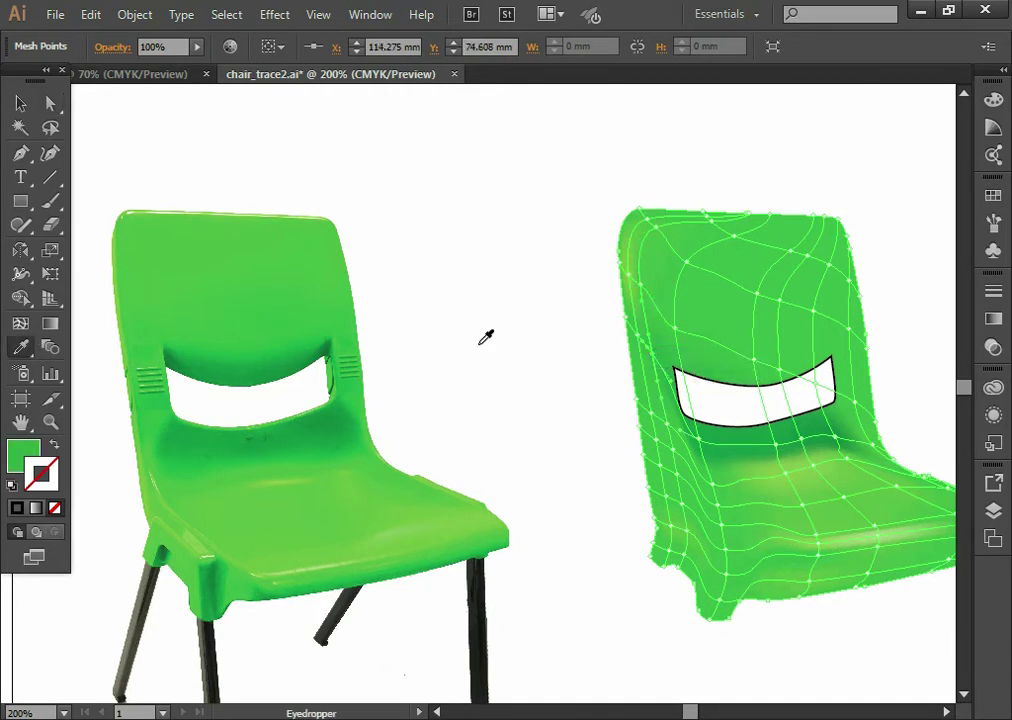
left_click(138, 346)
Recolor the backrest's left-edge mesh point above the opening's height with the lighter green sampled from the reference chair's left edge
key("a")
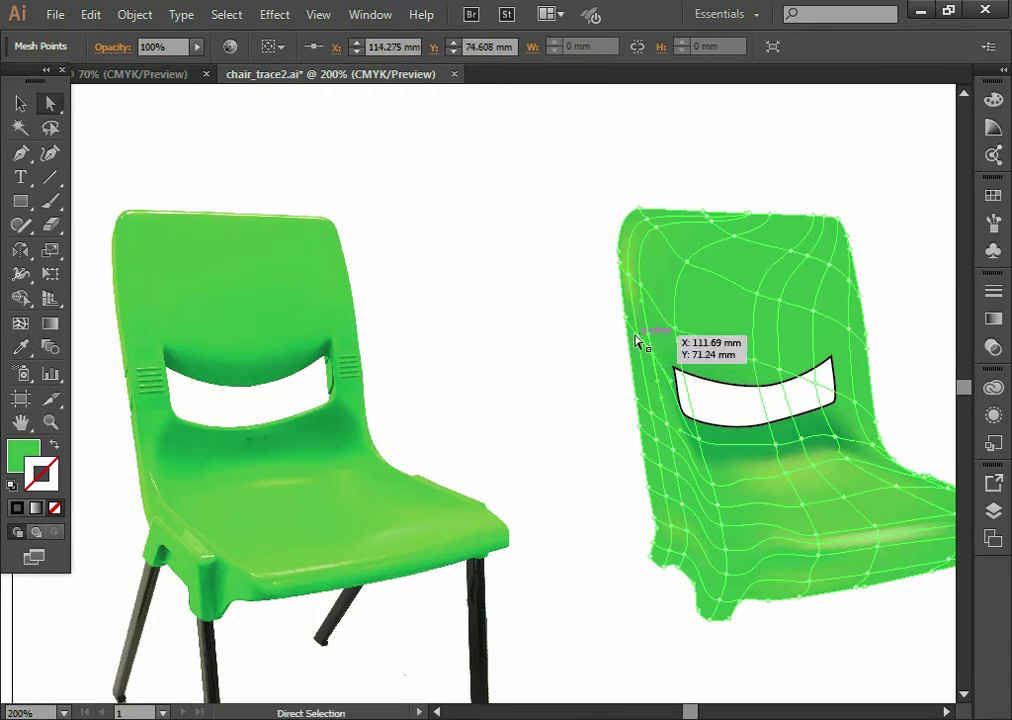
left_click(635, 341)
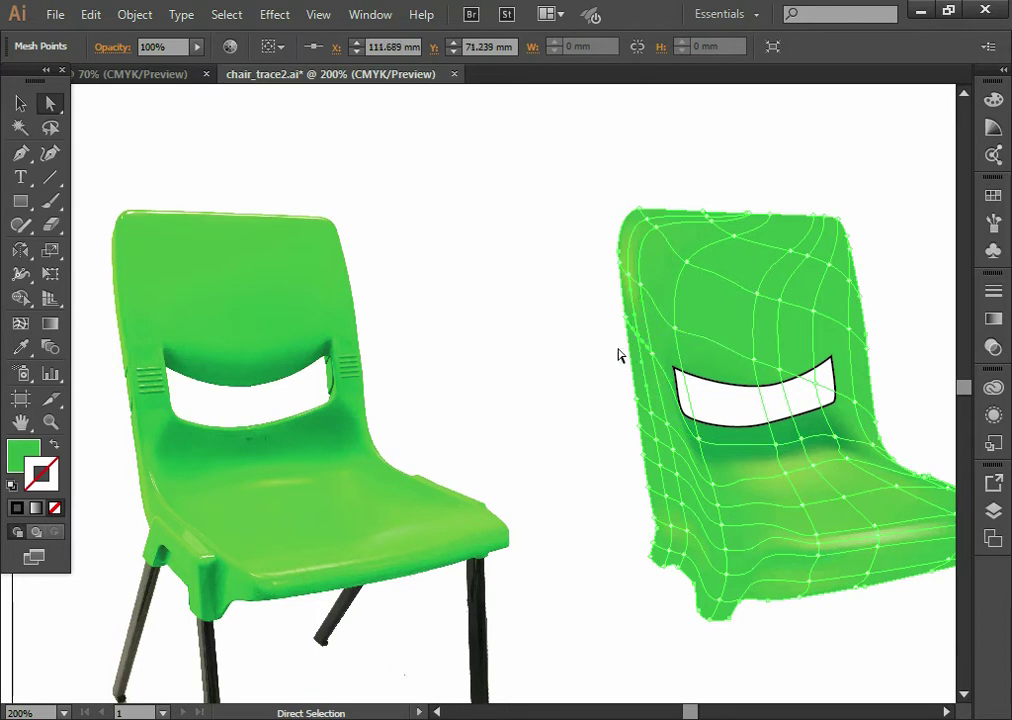
key("i")
left_click(125, 321)
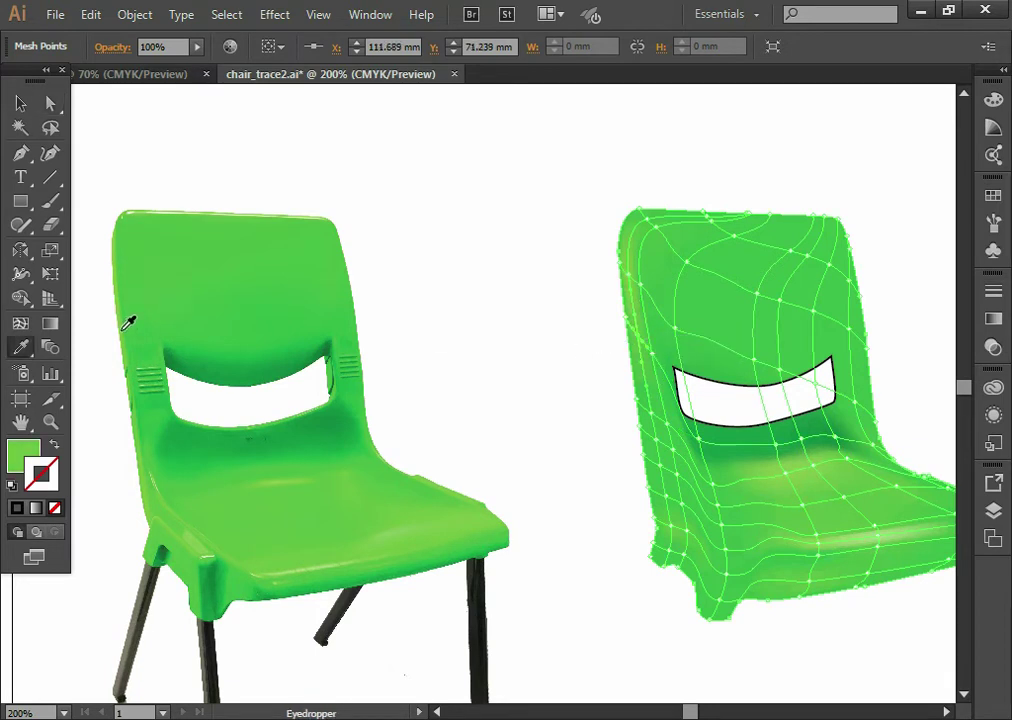
Recolor the left-side mesh point beside the opening's lower-left corner with light green sampled from the reference chair's left edge
key("a")
left_click(654, 420)
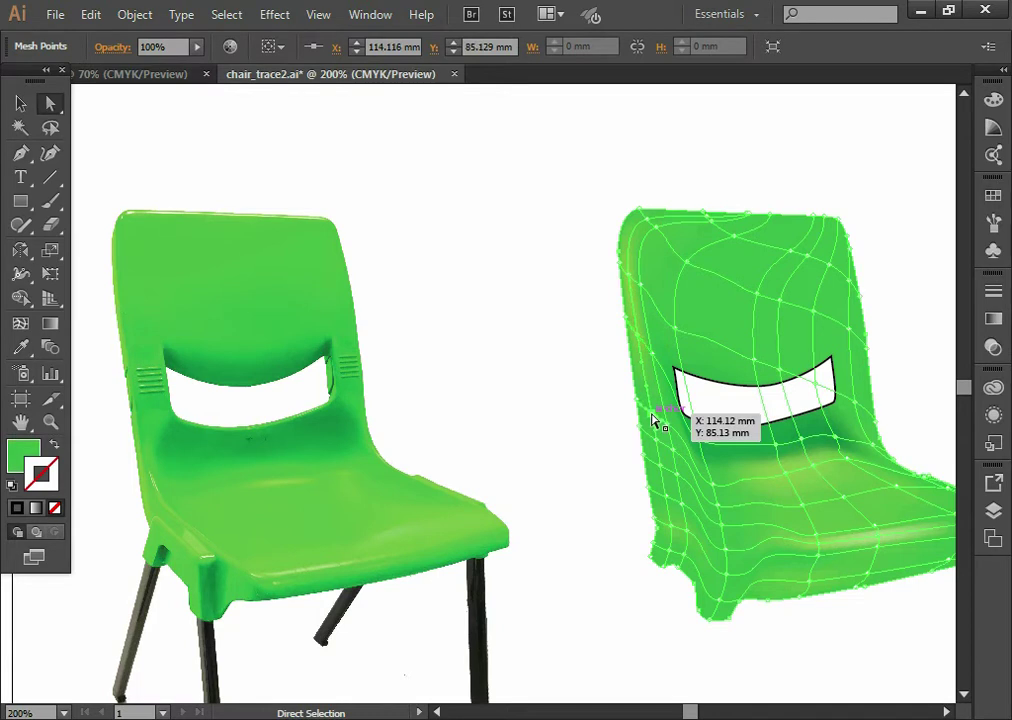
key("i")
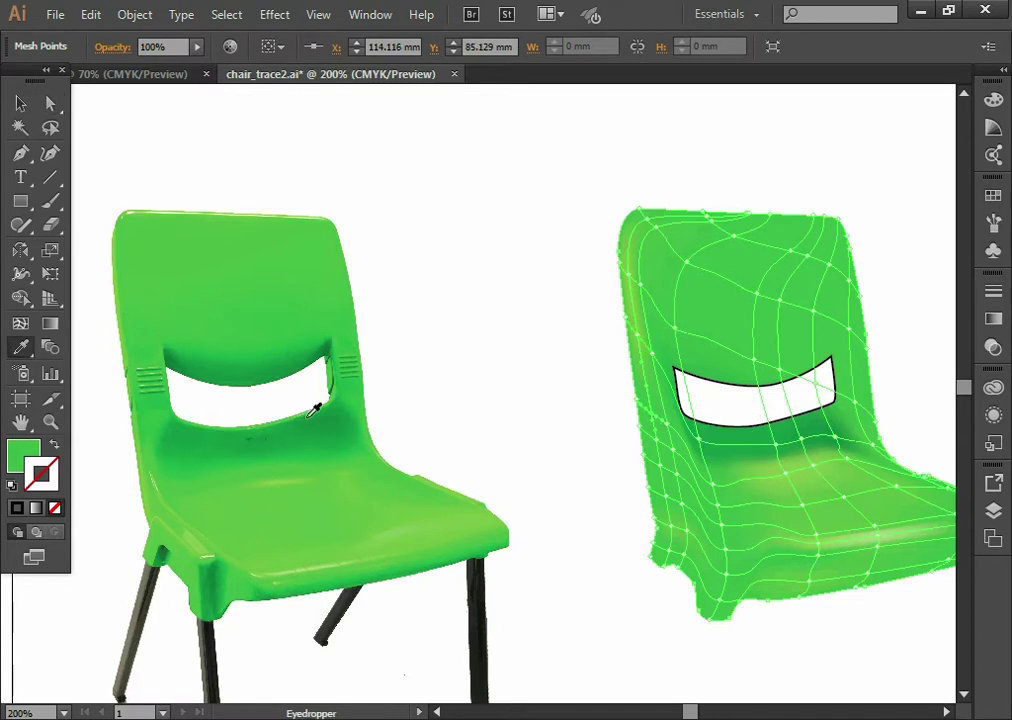
left_click(133, 392)
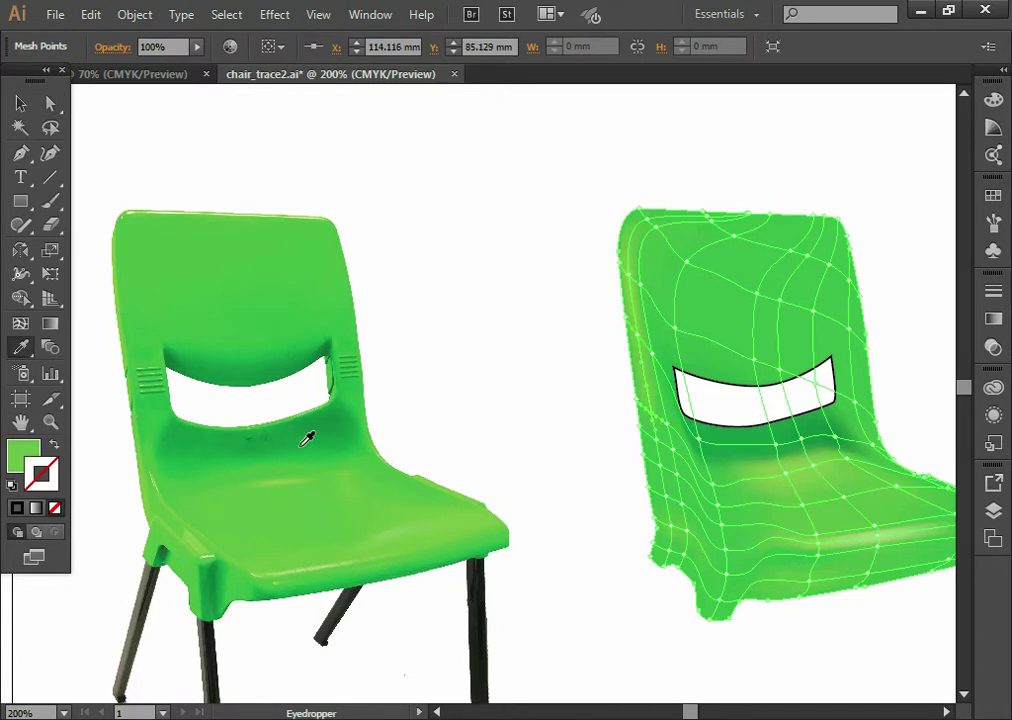
key("a")
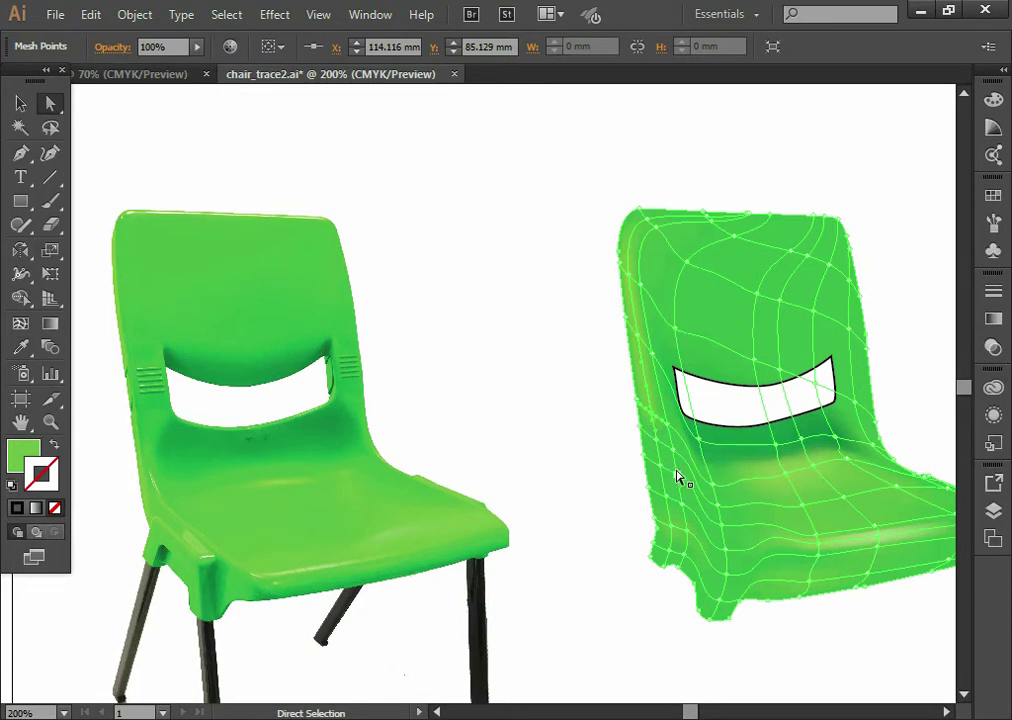
Try light green from the reference and white from the opening on the side mesh point where the backrest bends into the seat
key("i")
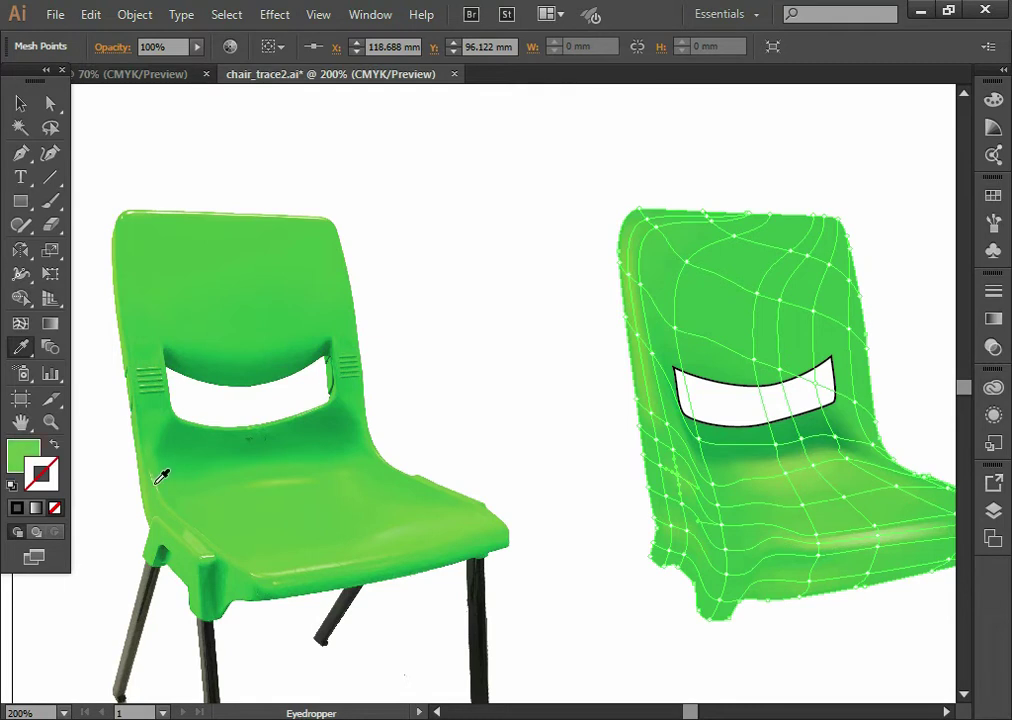
key("a")
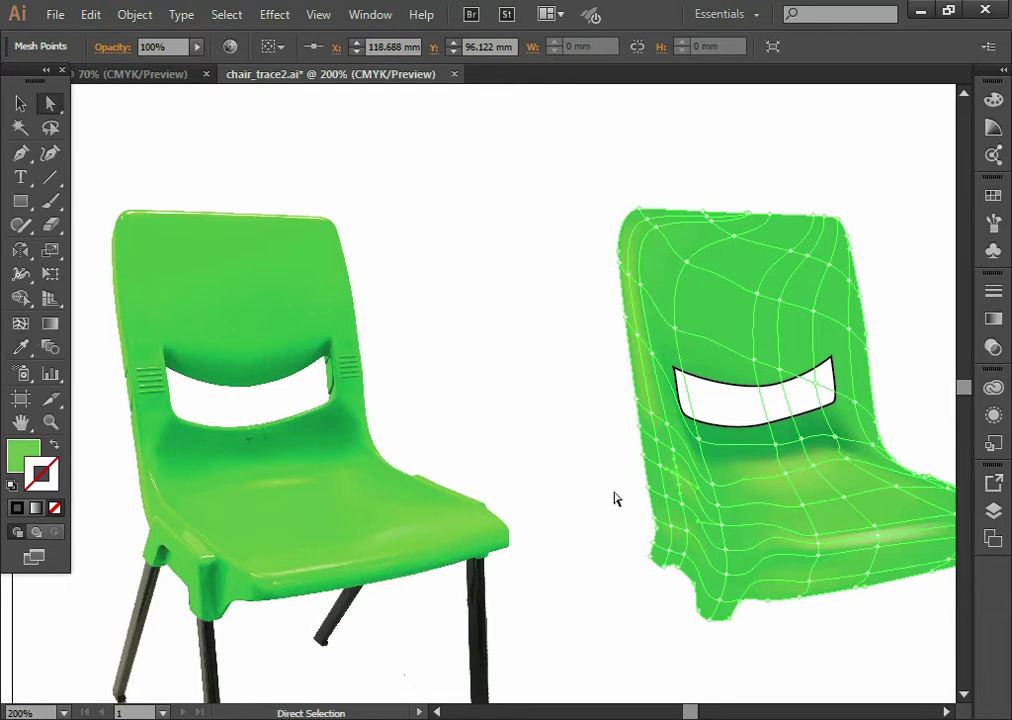
key("i")
left_click(724, 399)
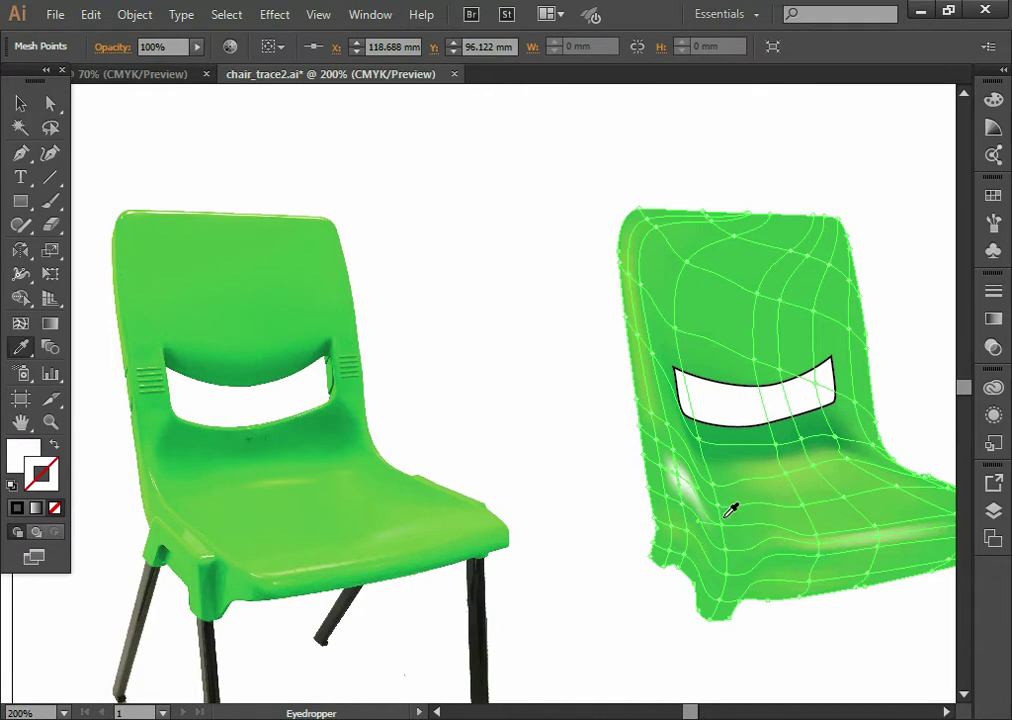
Recolor the middle mesh point of the seat's front-edge highlight with white sampled from the backrest opening
key("a")
key("space")
left_click_drag(852, 598, 730, 567)
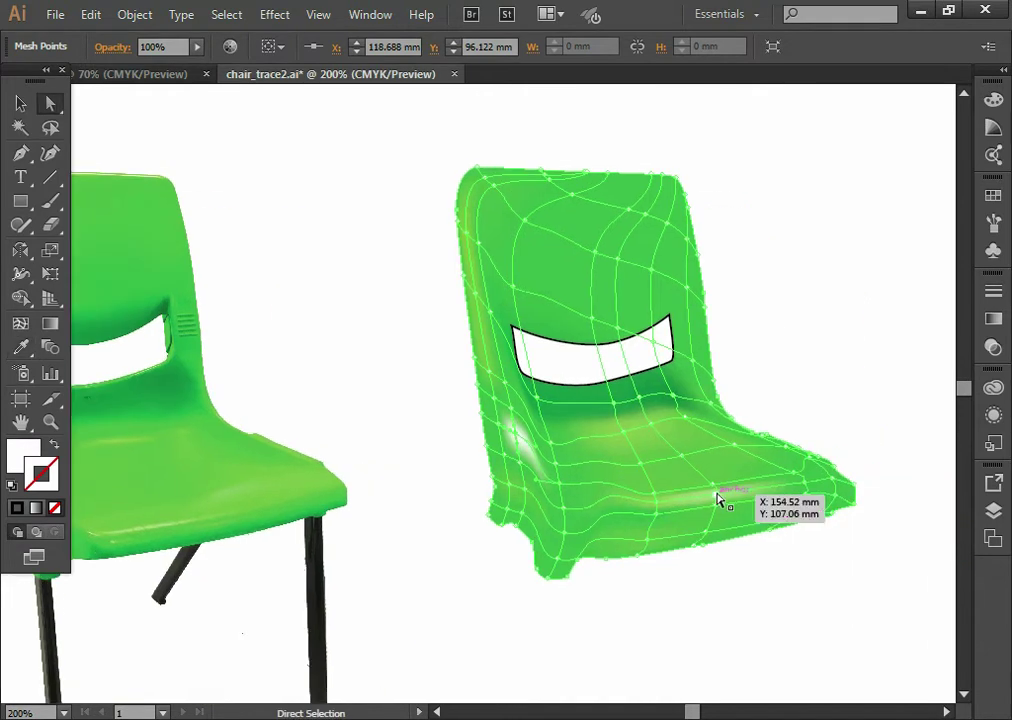
left_click(717, 499)
key("i")
left_click(650, 358)
Recolor the side mesh point at the backrest-to-seat bend with green sampled from the same bend on the reference chair
key("a")
key("space")
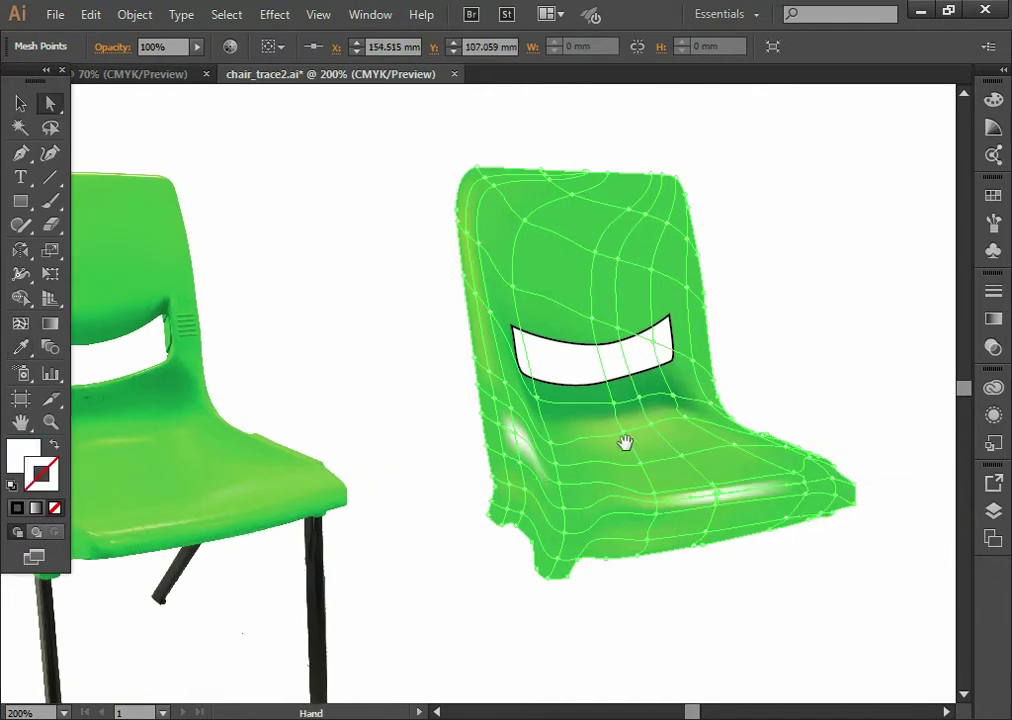
left_click_drag(659, 447, 764, 449)
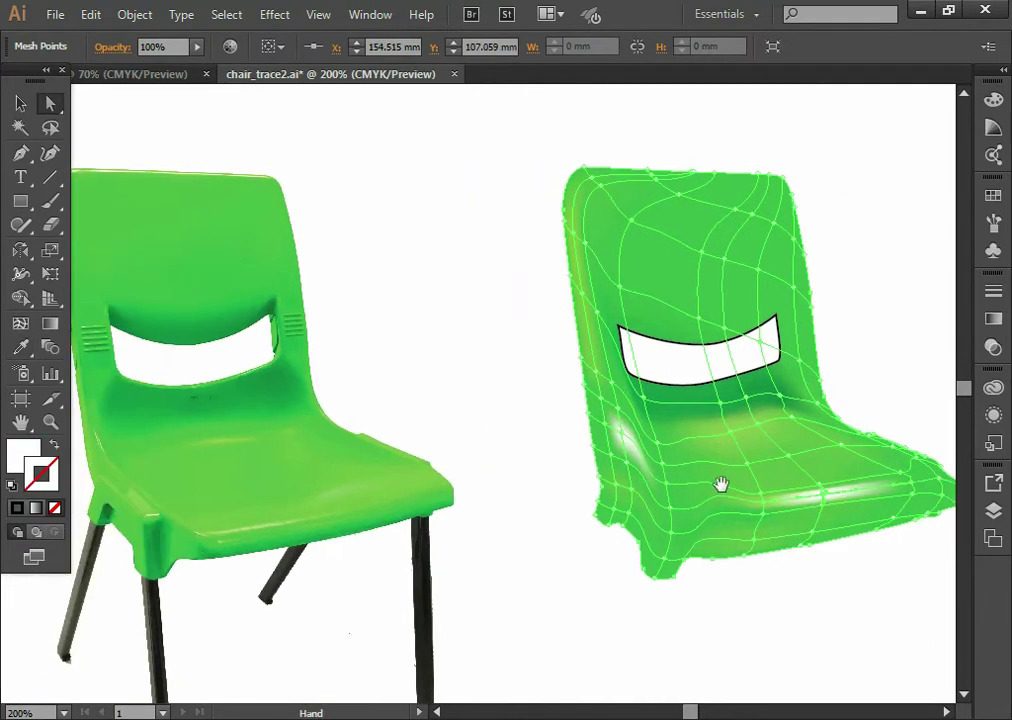
left_click(626, 437)
key("i")
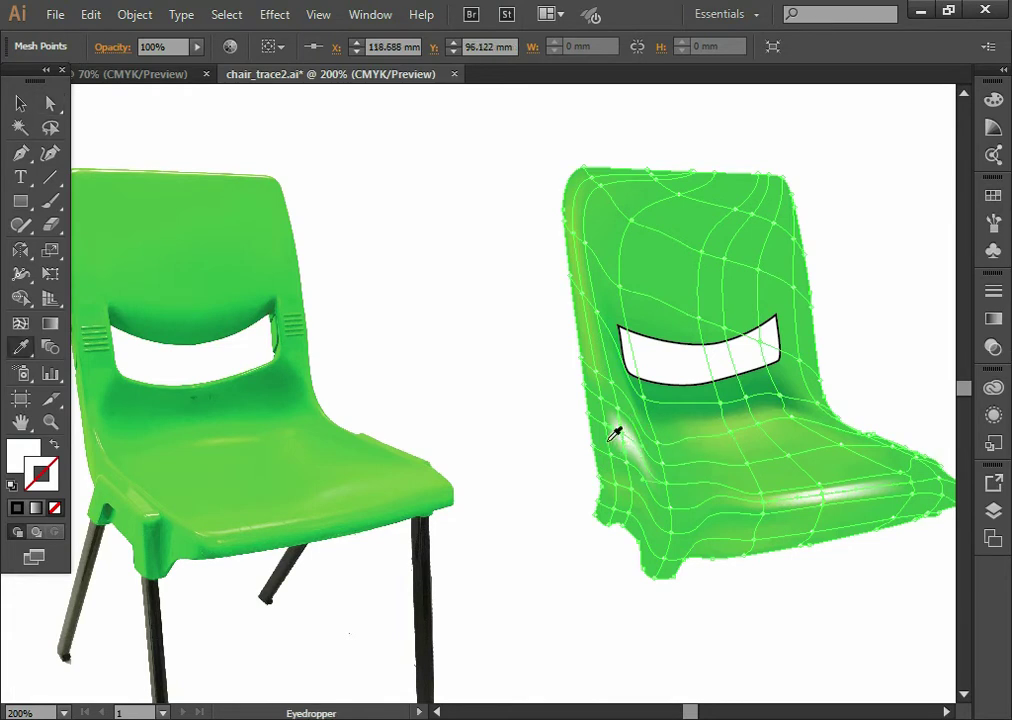
left_click_drag(154, 373, 221, 363)
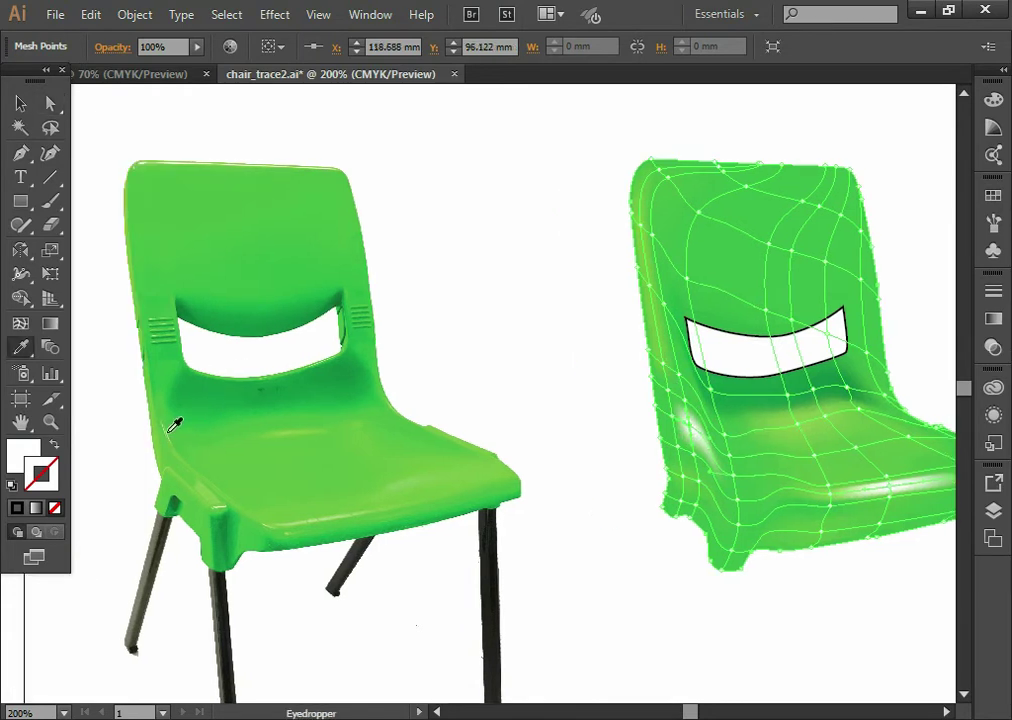
left_click(176, 424)
key("a")
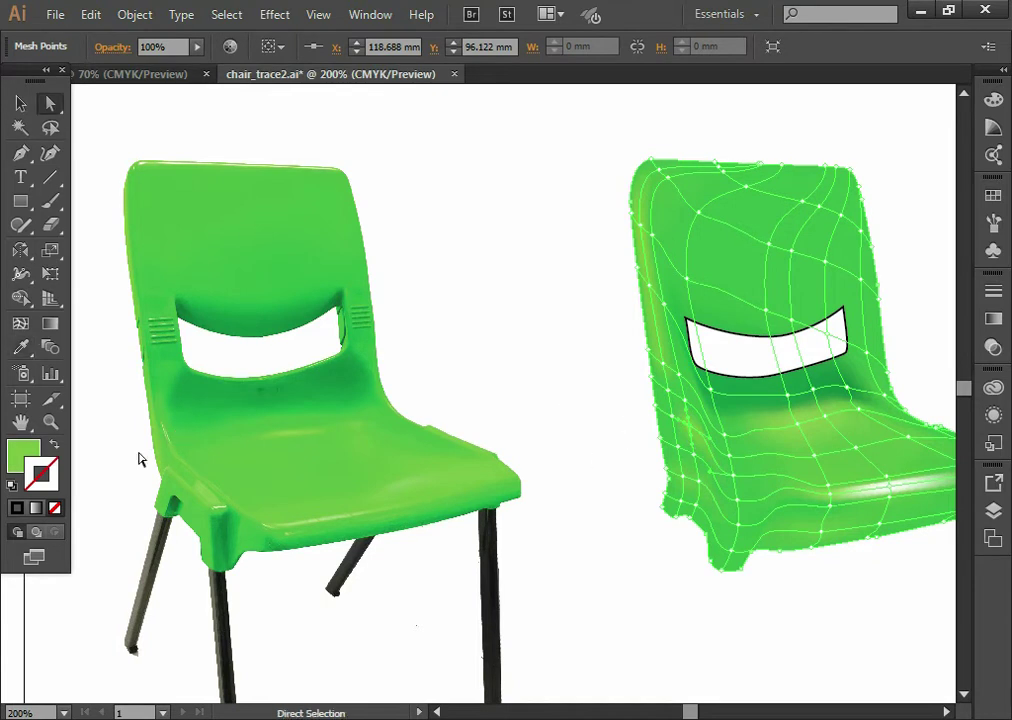
key("i")
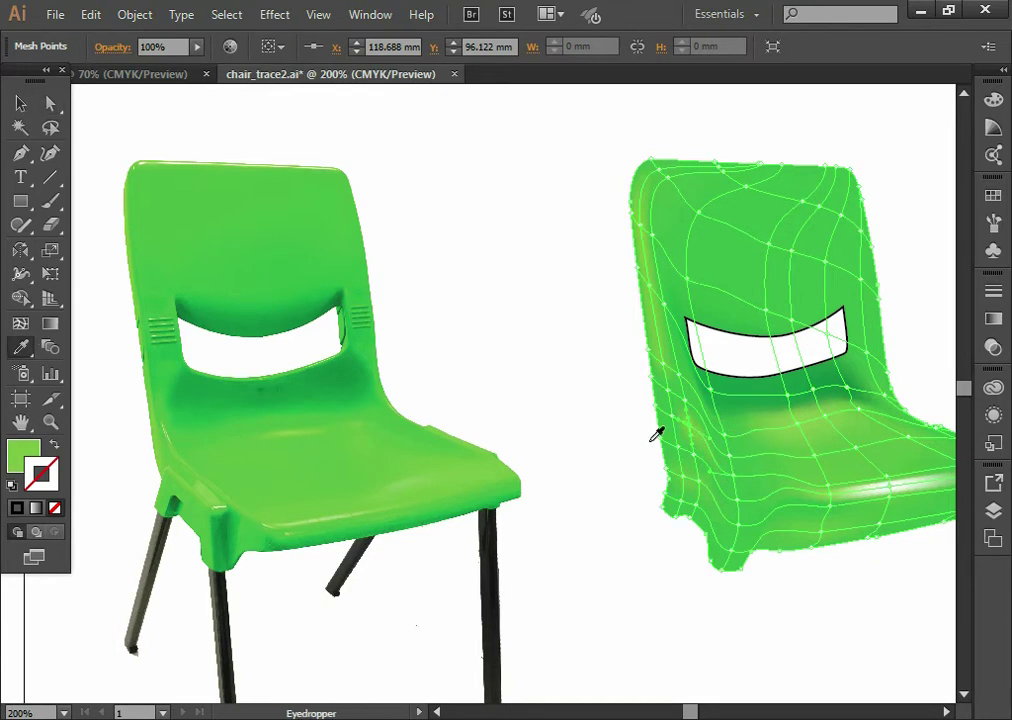
left_click(169, 436)
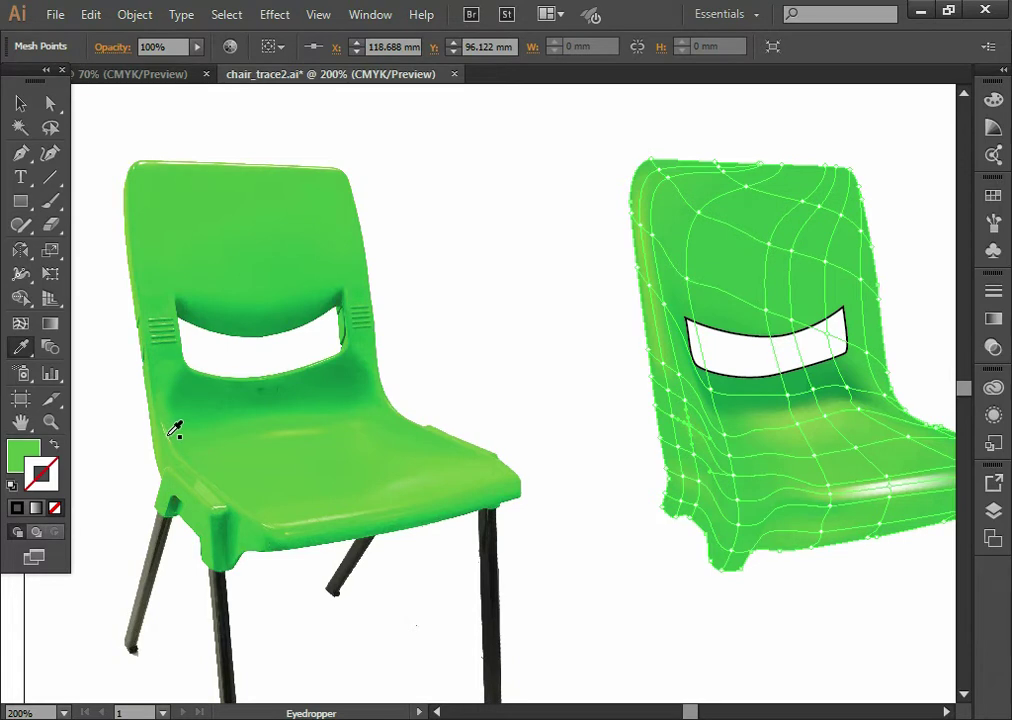
key("a")
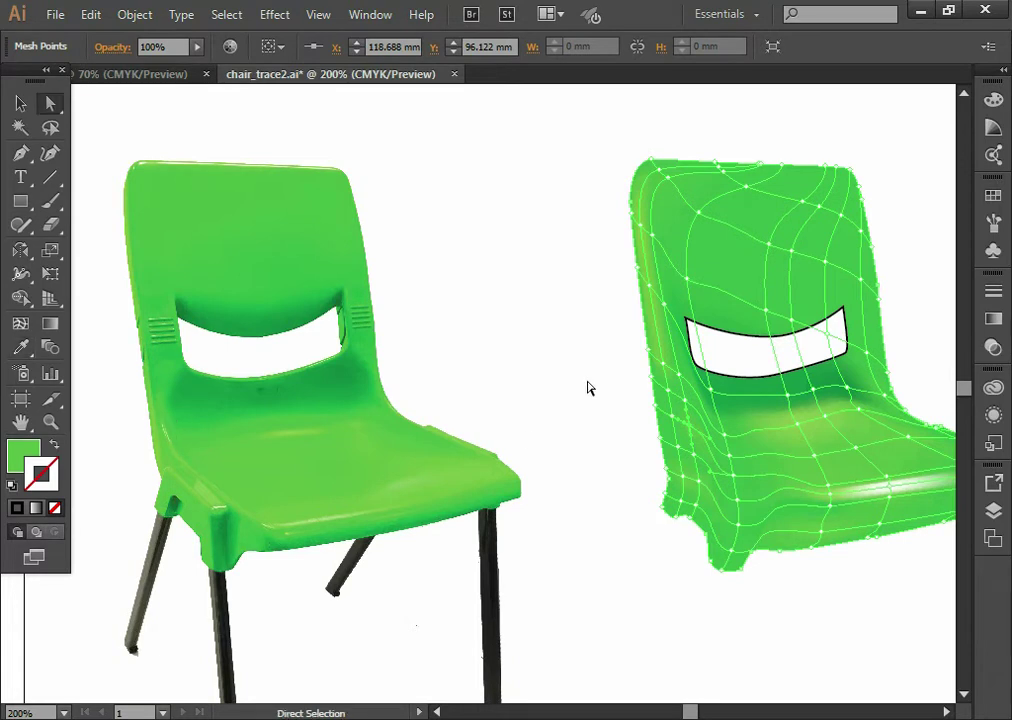
Recolor the two lower mesh points along the chair's left side with lighter green sampled from the reference chair
left_click(587, 388)
left_click(677, 412)
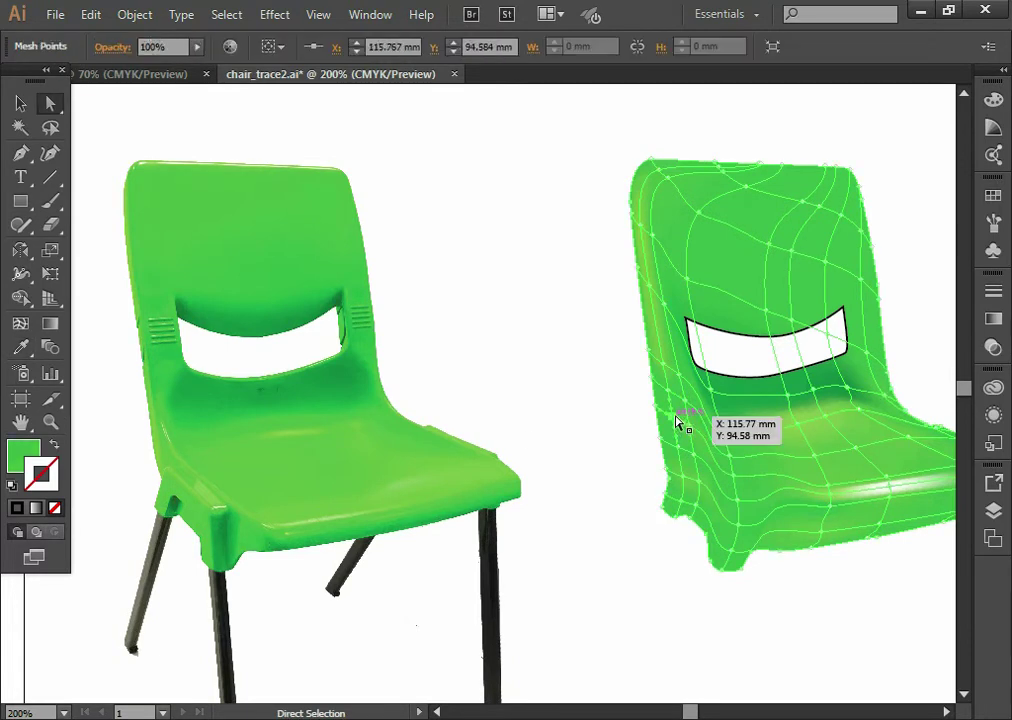
key("i")
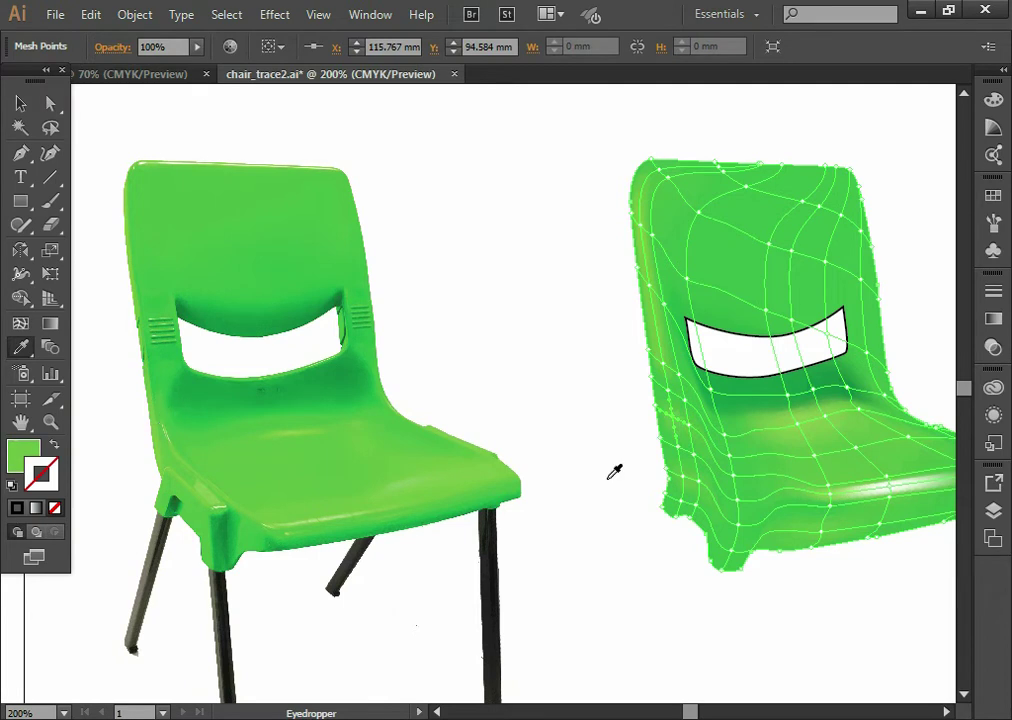
key("a")
left_click_drag(681, 452, 679, 453)
key("i")
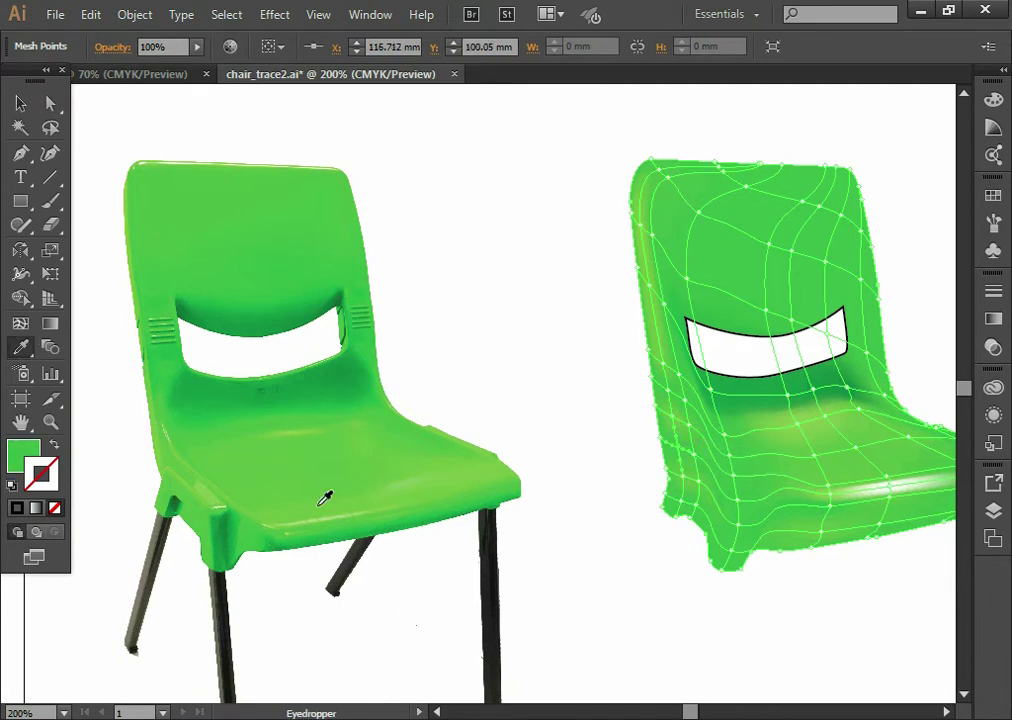
key("a")
left_click(632, 401)
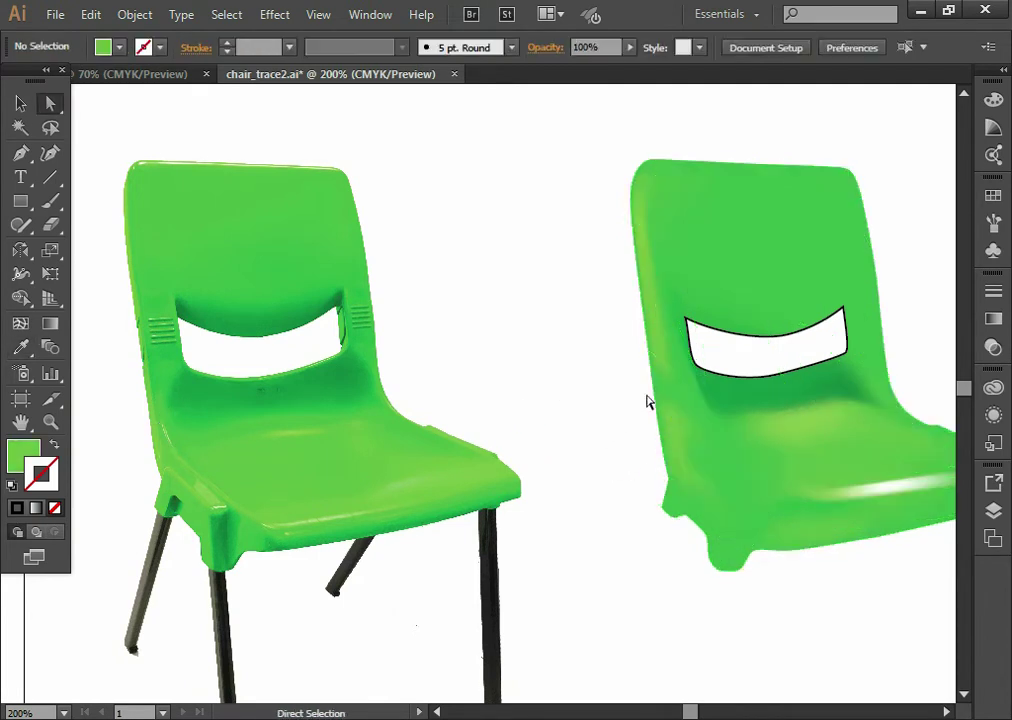
Recolor the left-side mesh point just below the opening's level with light green sampled from the reference and deselect the mesh
left_click(677, 398)
left_click(670, 396)
key("i")
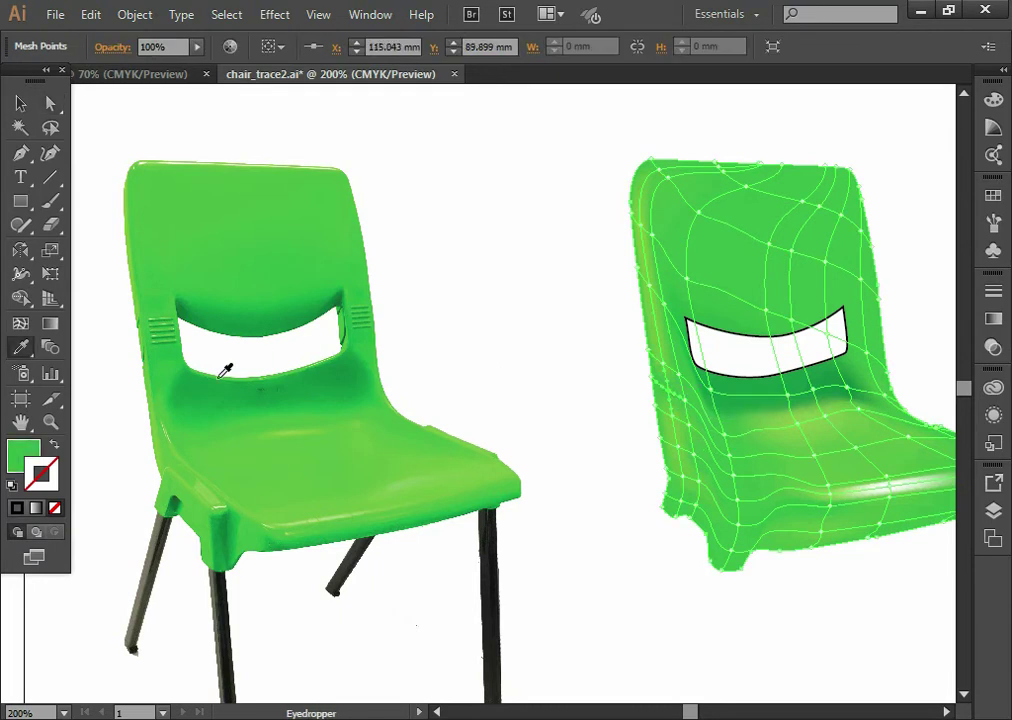
key("a")
left_click(599, 409)
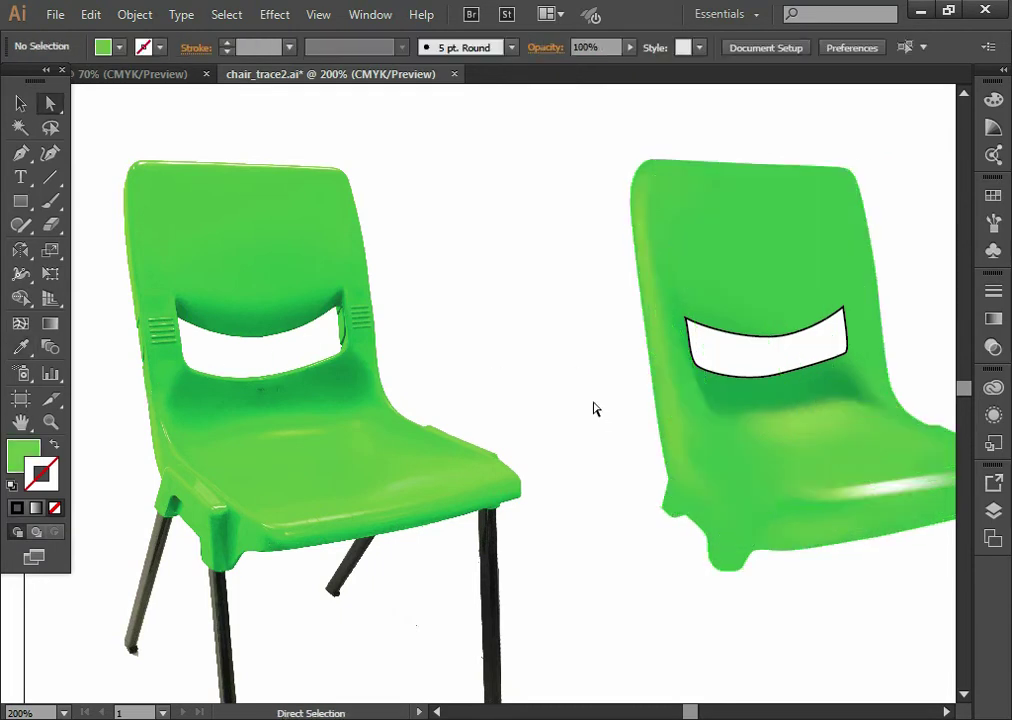
Examine the shading of the traced chair against the reference chair, from the whole shape down to the seat's front
left_click_drag(847, 413, 746, 432)
left_click_drag(822, 389, 868, 407)
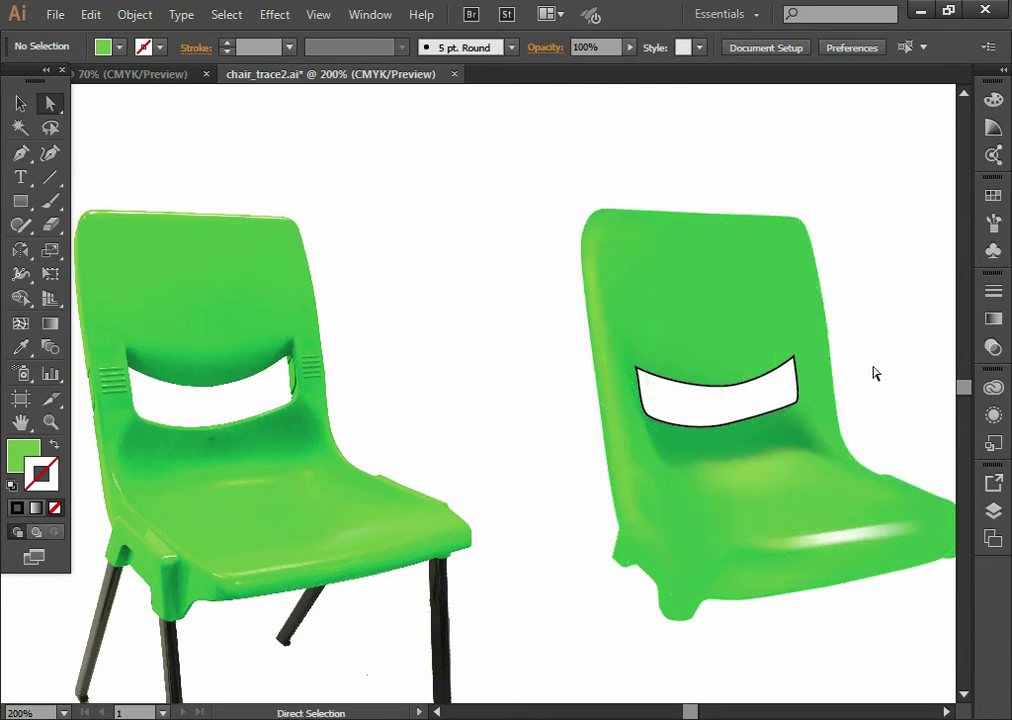
left_click(652, 465)
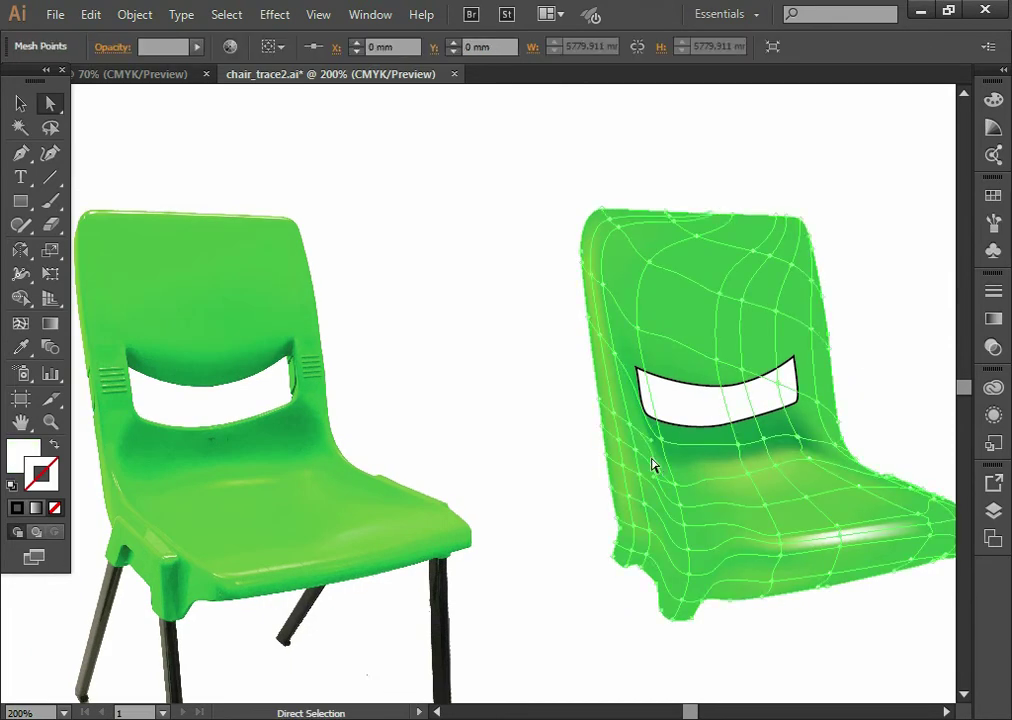
left_click_drag(838, 434, 822, 331)
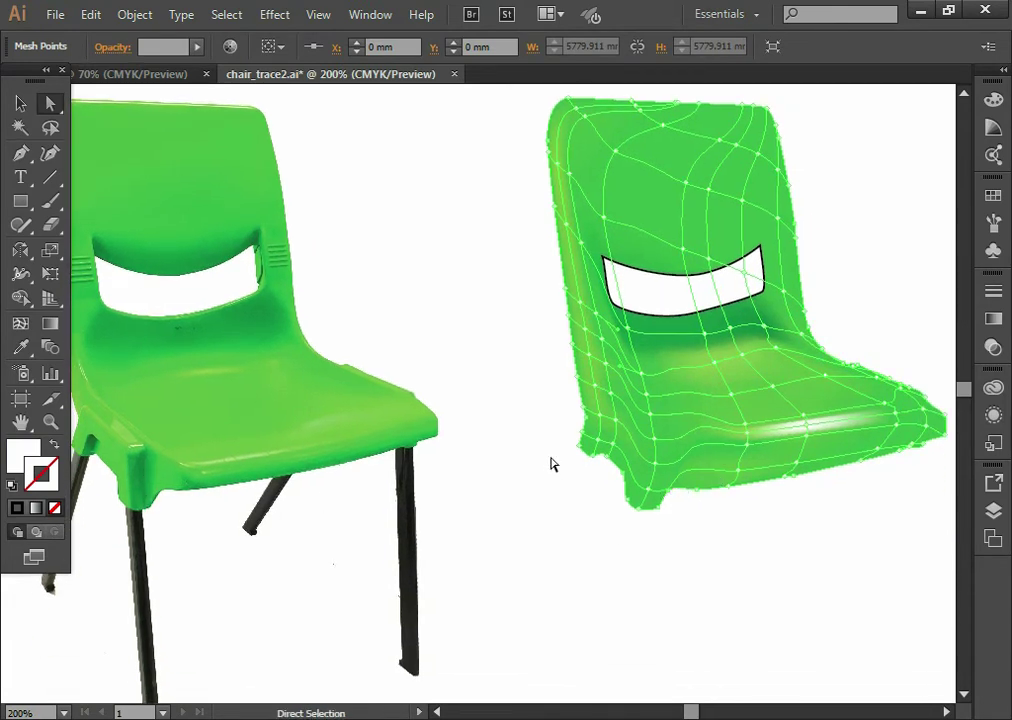
left_click(851, 292)
key("v")
left_click_drag(817, 322, 771, 369)
key("z")
left_click(773, 399, "alt")
left_click_drag(397, 395, 646, 334)
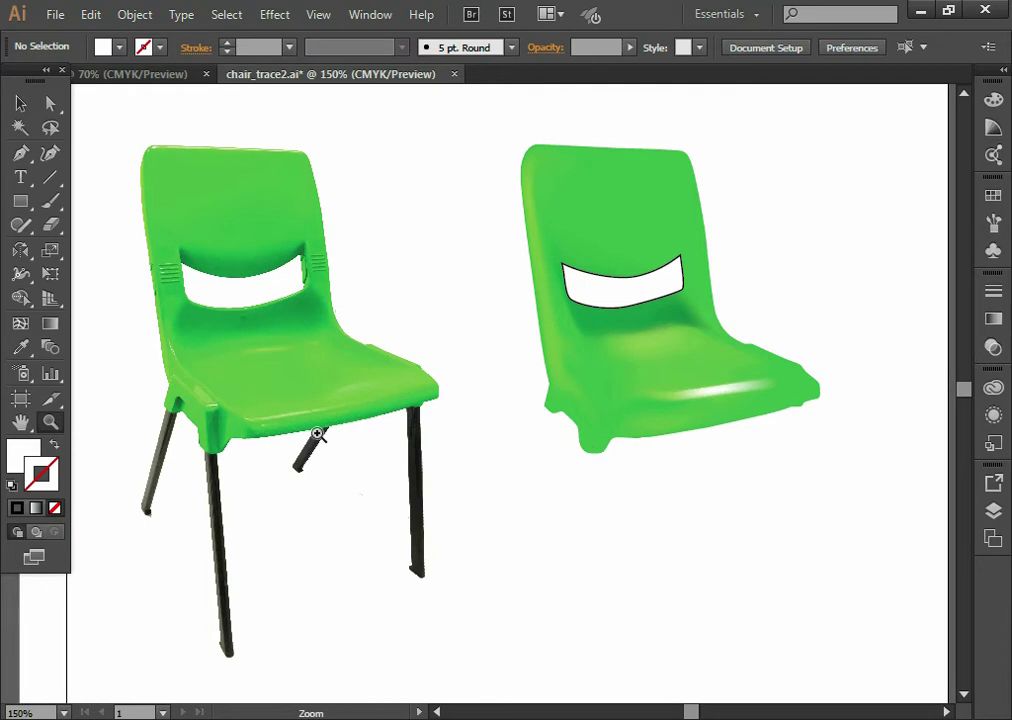
left_click(595, 430)
left_click_drag(581, 436, 682, 395)
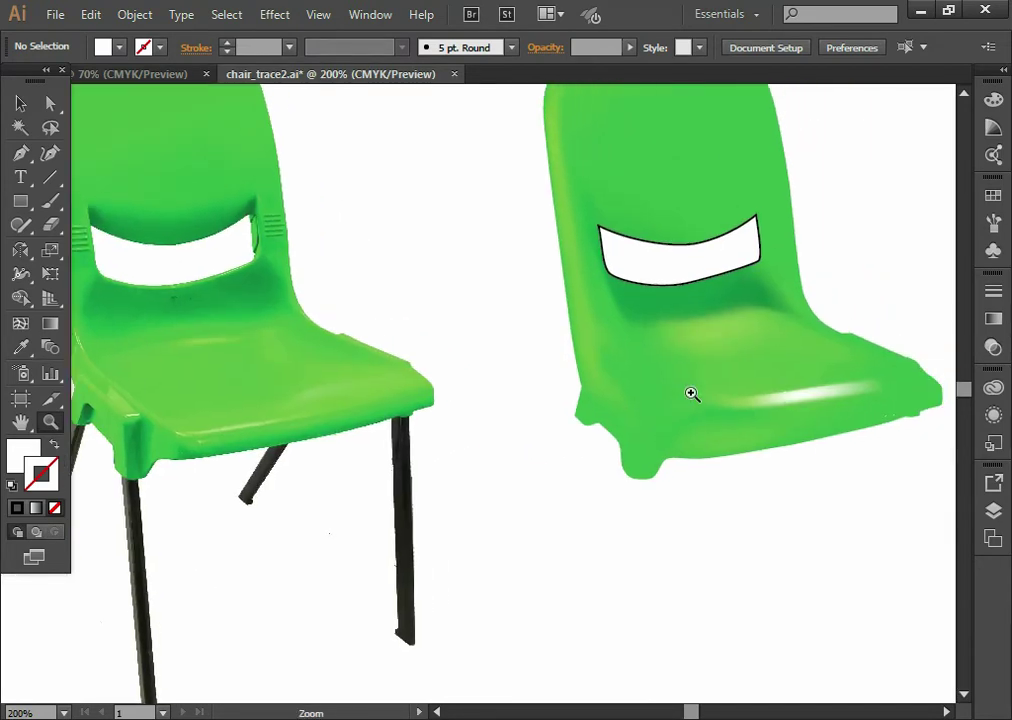
Recolor the left mesh point on the seat front's bottom edge with darker green sampled from the reference seat's underside edge
key("a")
left_click(705, 420)
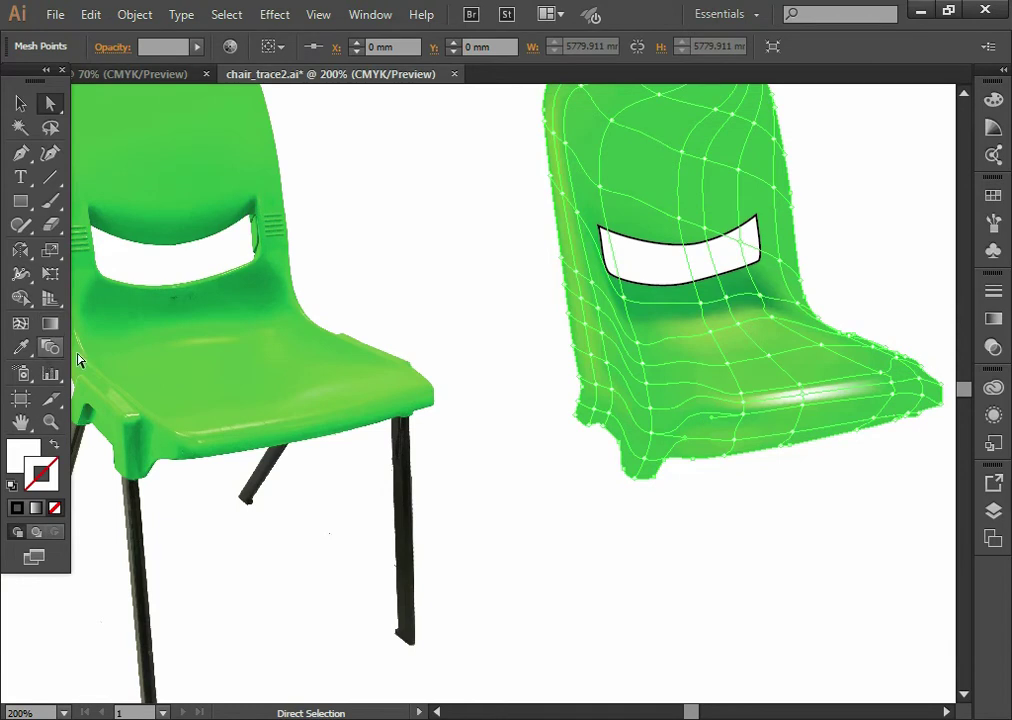
left_click(730, 461)
key("i")
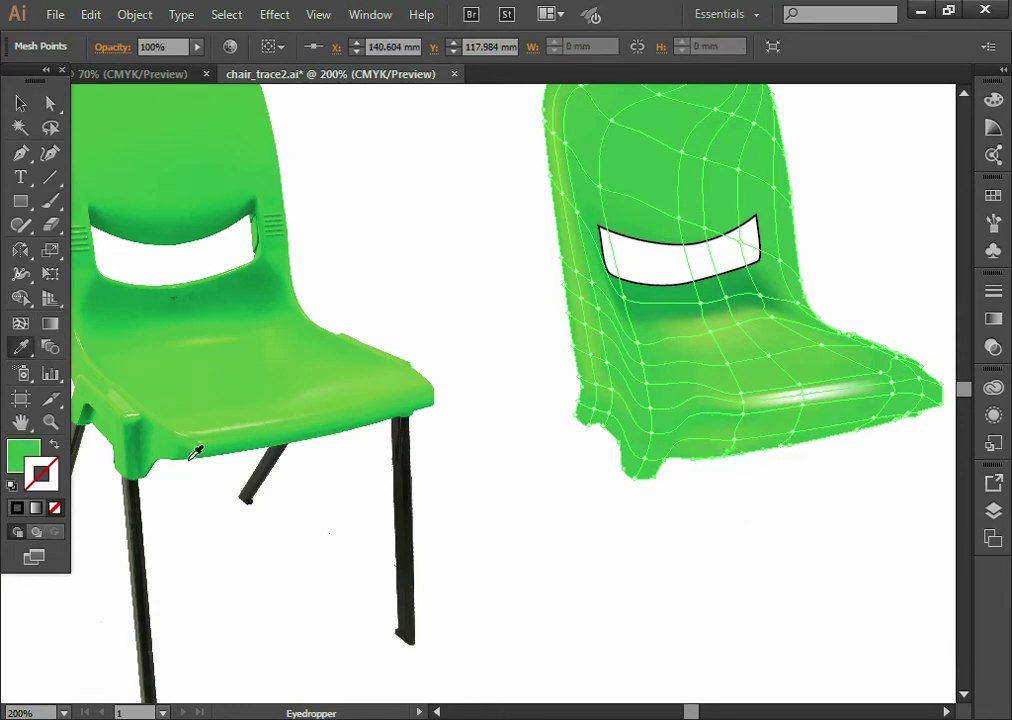
left_click(199, 455)
left_click(197, 450)
Recolor the next two mesh points rightward along the seat front's bottom edge with dark green sampled from the reference seat's lower edge
key("a")
left_click_drag(795, 456, 786, 450)
key("i")
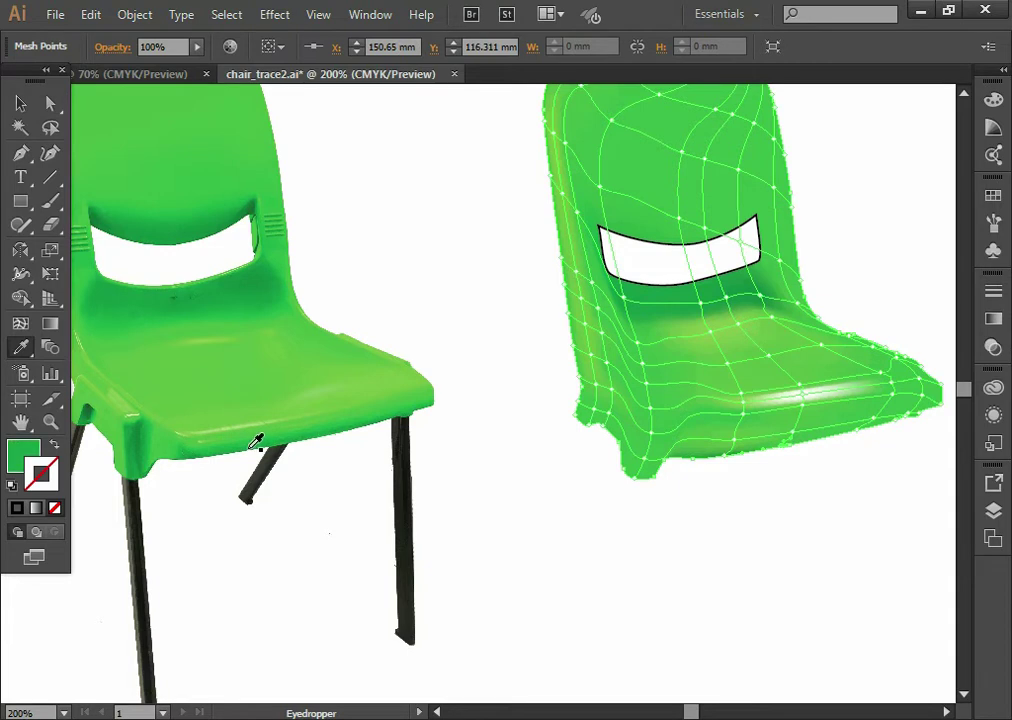
key("a")
left_click(860, 435)
key("i")
key("a")
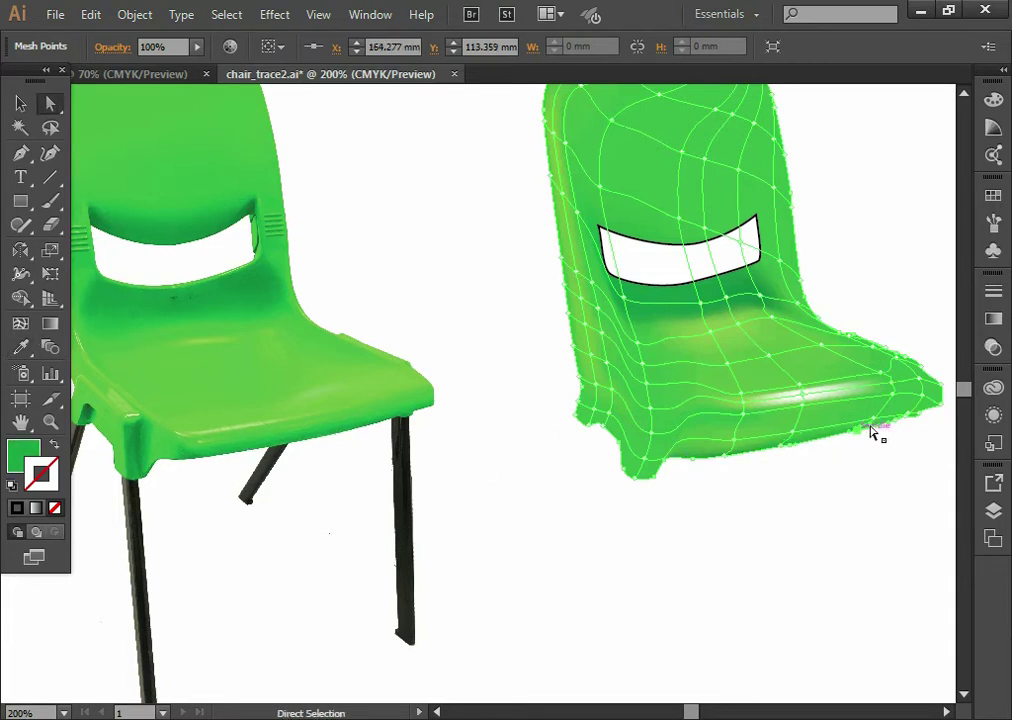
left_click_drag(718, 413, 696, 480)
left_click(888, 335)
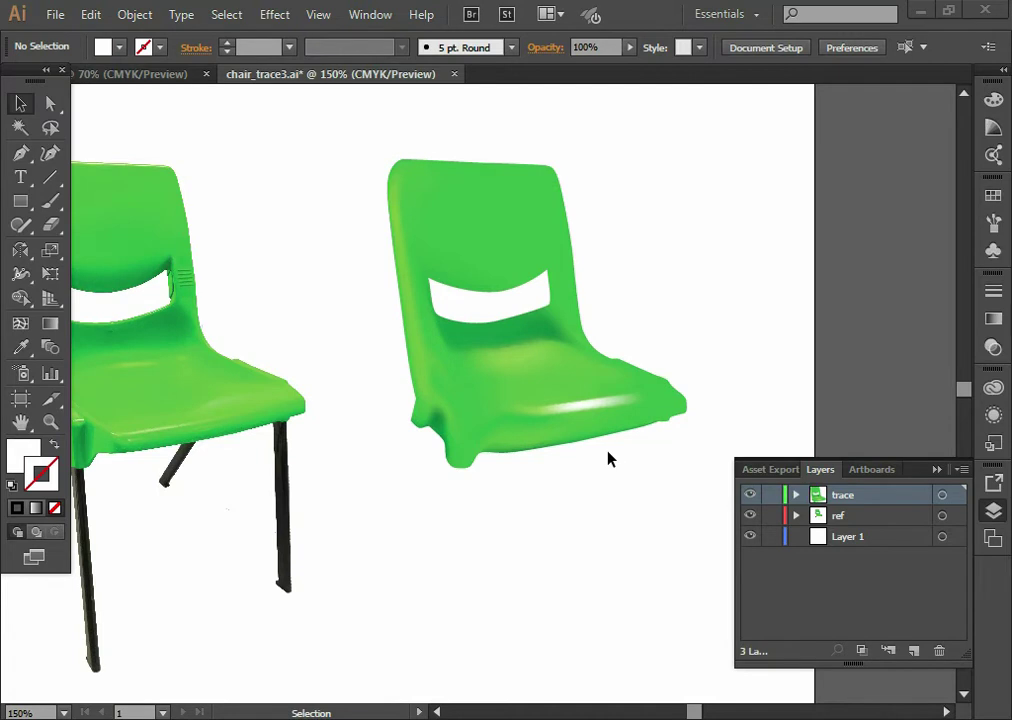
Expand the trace layer and select its body mesh
key("space")
key("space")
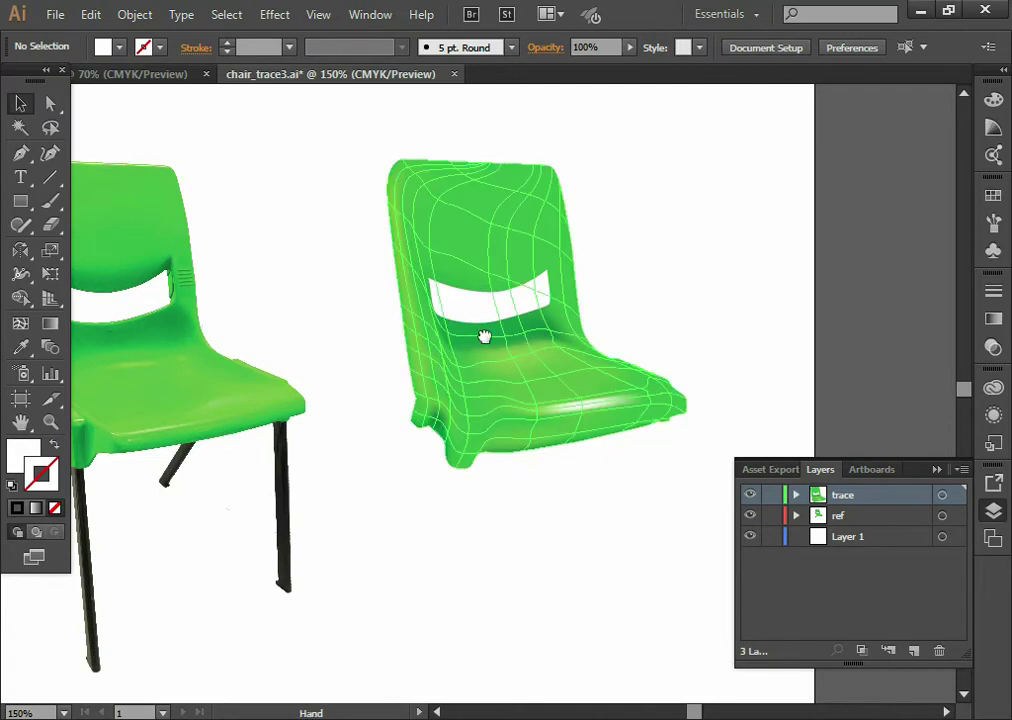
left_click_drag(461, 324, 494, 407)
key("z")
left_click(521, 373)
key("space")
left_click_drag(368, 386, 598, 388)
key("a")
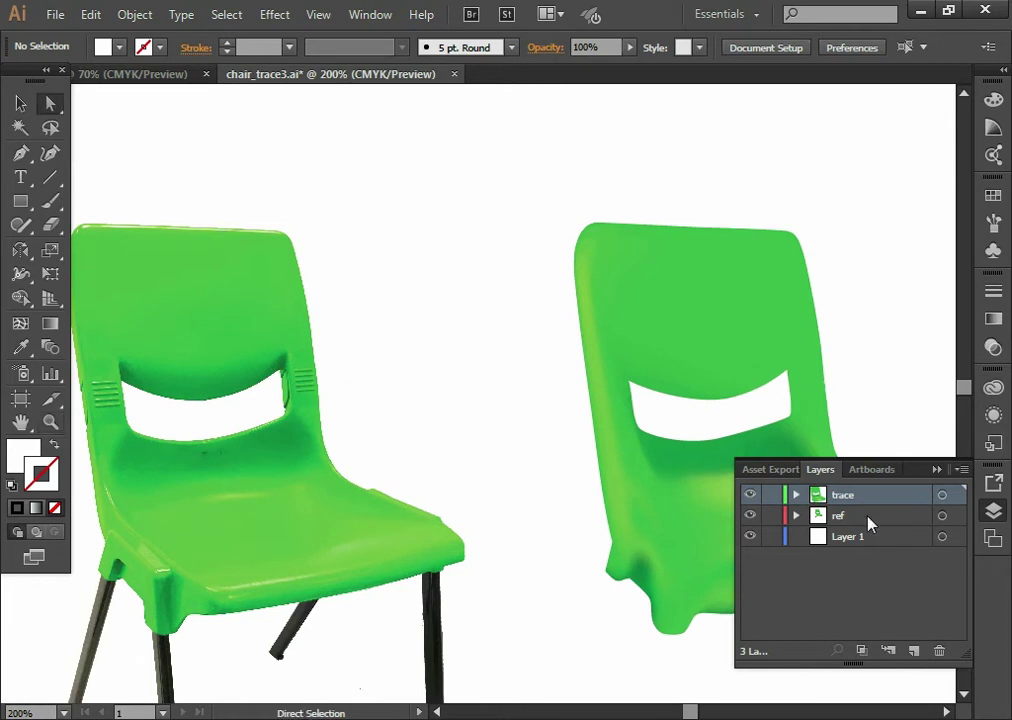
left_click(941, 536)
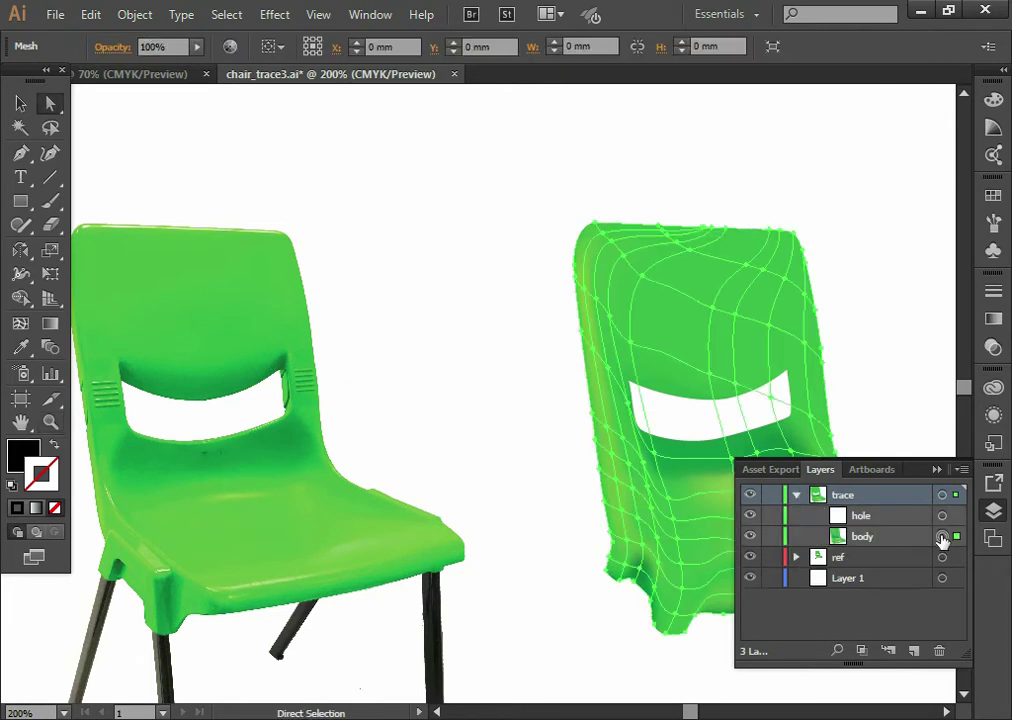
Add mesh points to the body above the hole's upper-left edge and recolor the left one with dark green sampled from the reference backrest's shadow
left_click(21, 326)
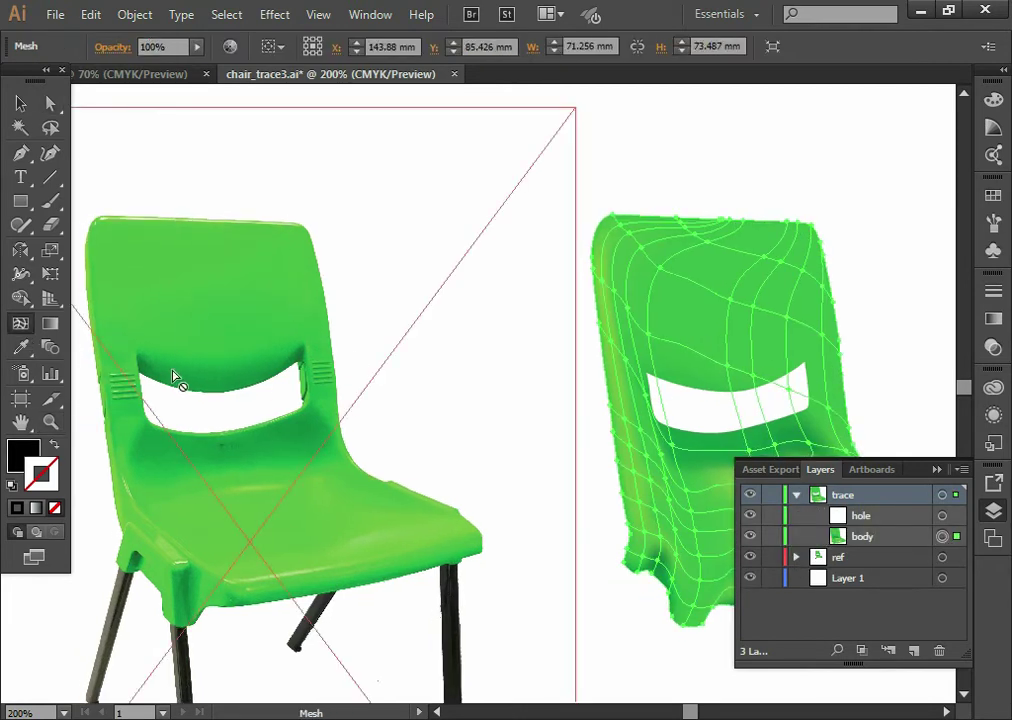
left_click(658, 364)
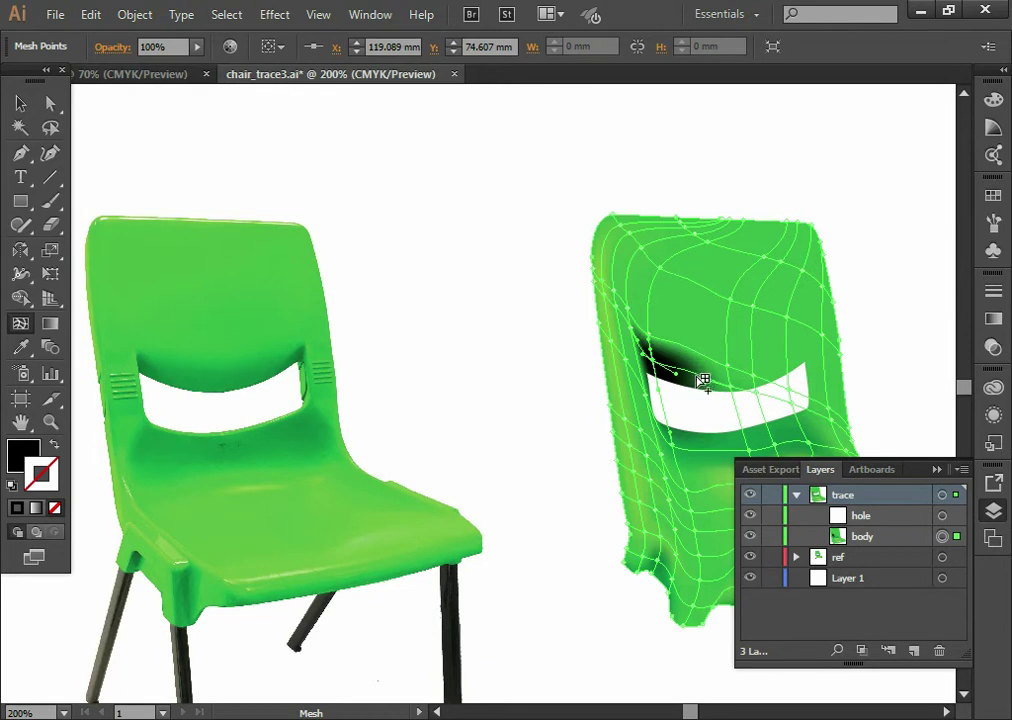
key("a")
left_click(658, 366)
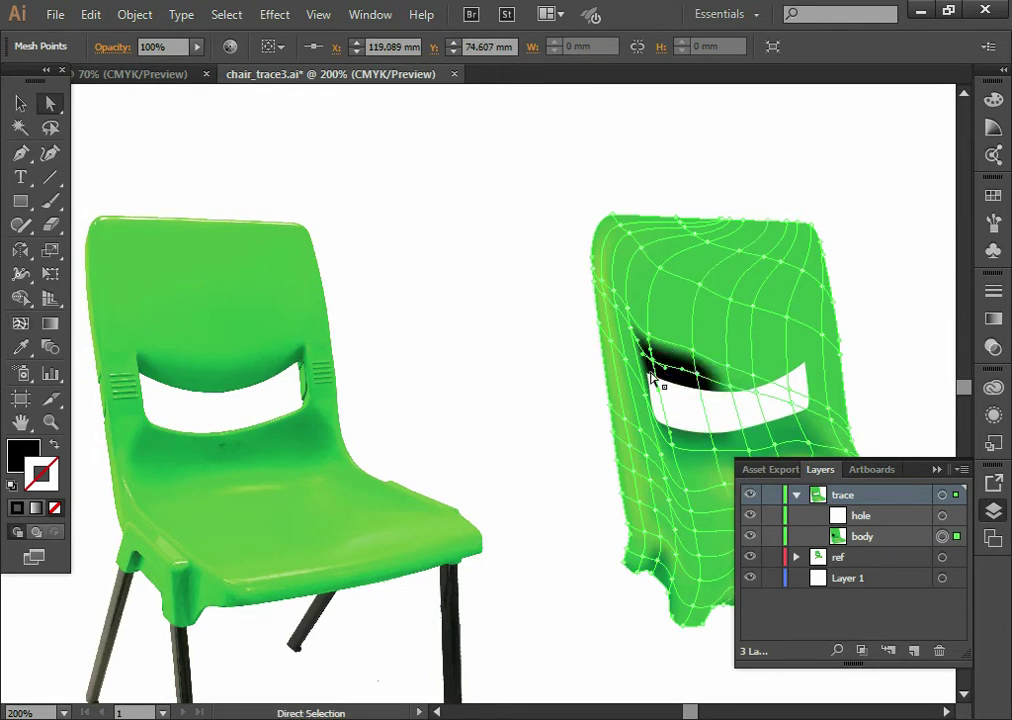
key("i")
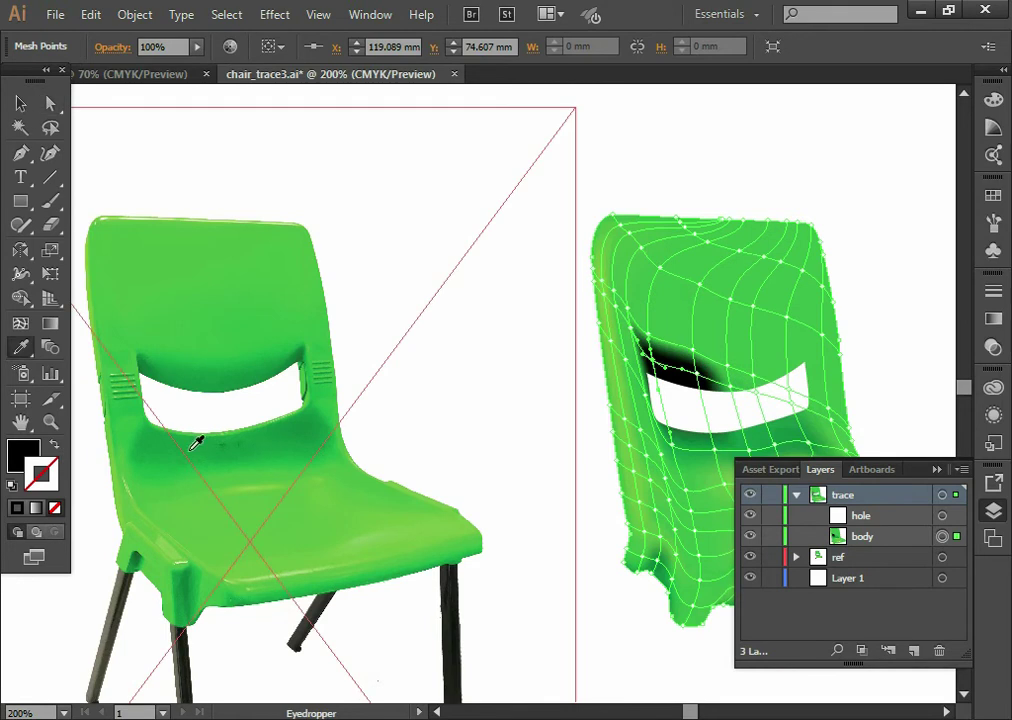
left_click(155, 361)
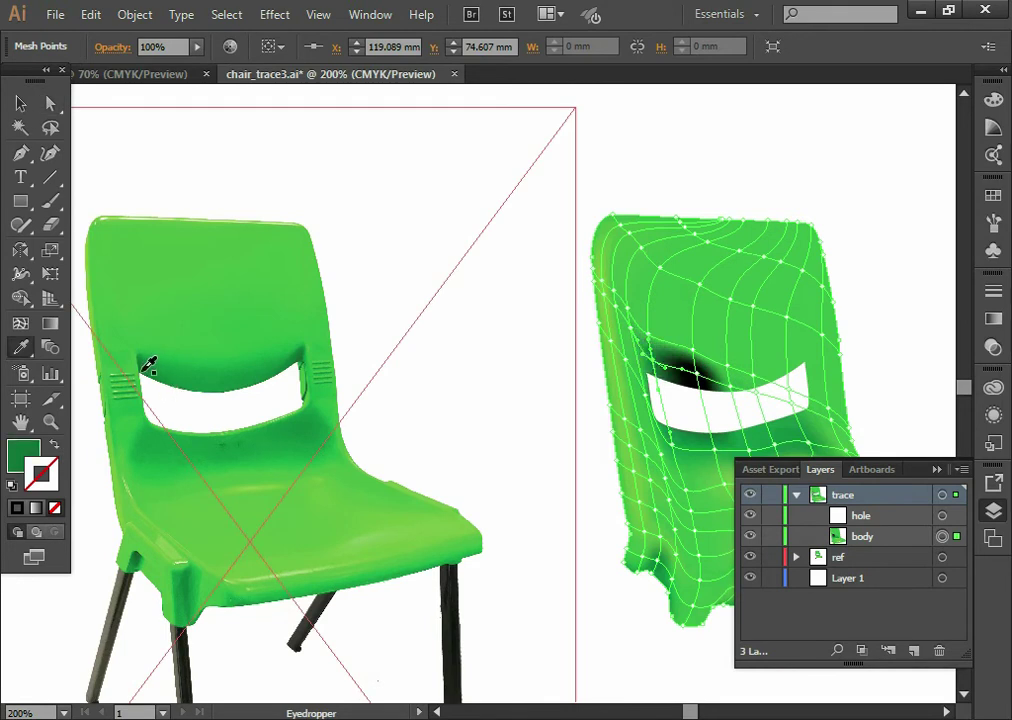
Lock the hole object and add a body mesh point at the hole's upper-left corner
key("a")
left_click_drag(698, 376, 714, 385)
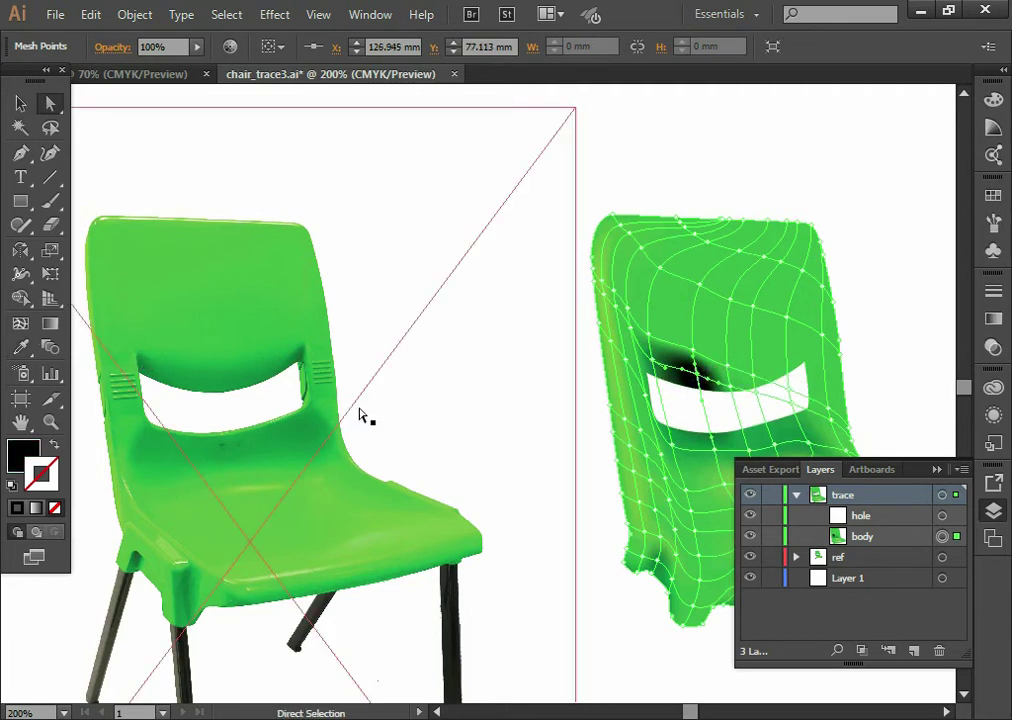
key("z")
left_click(700, 357)
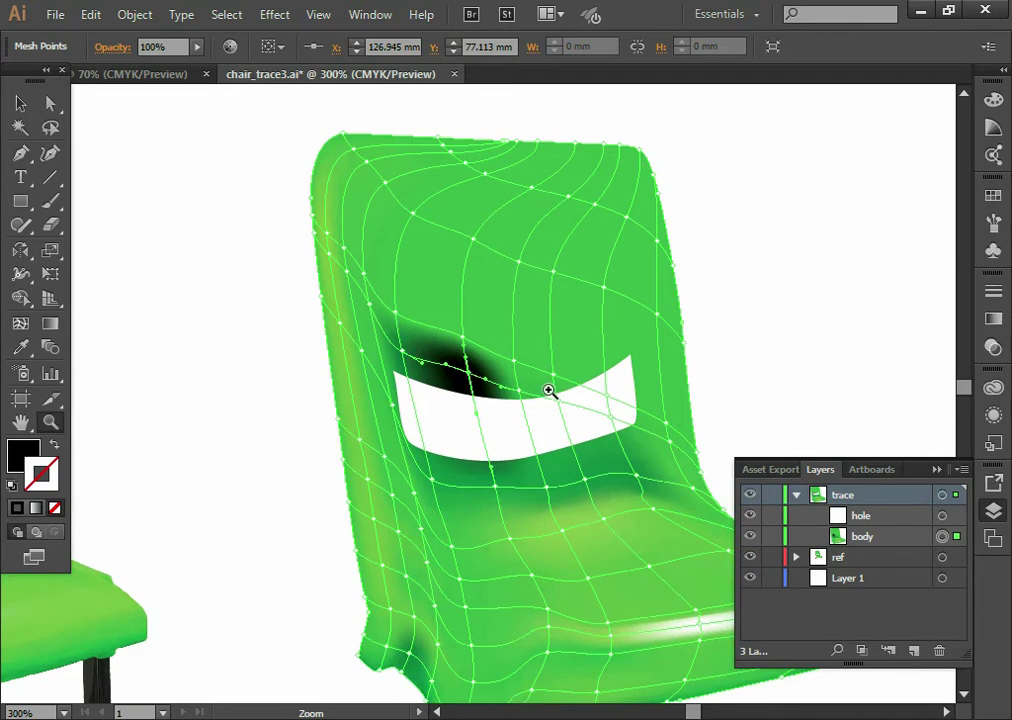
left_click(20, 323)
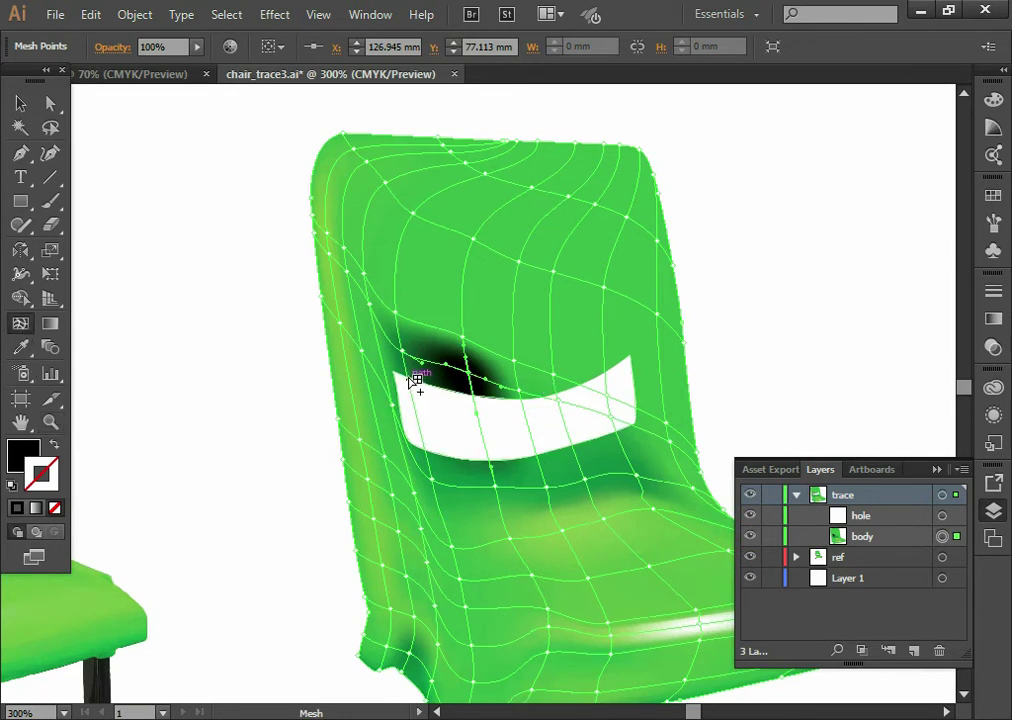
left_click(796, 495)
left_click(796, 495)
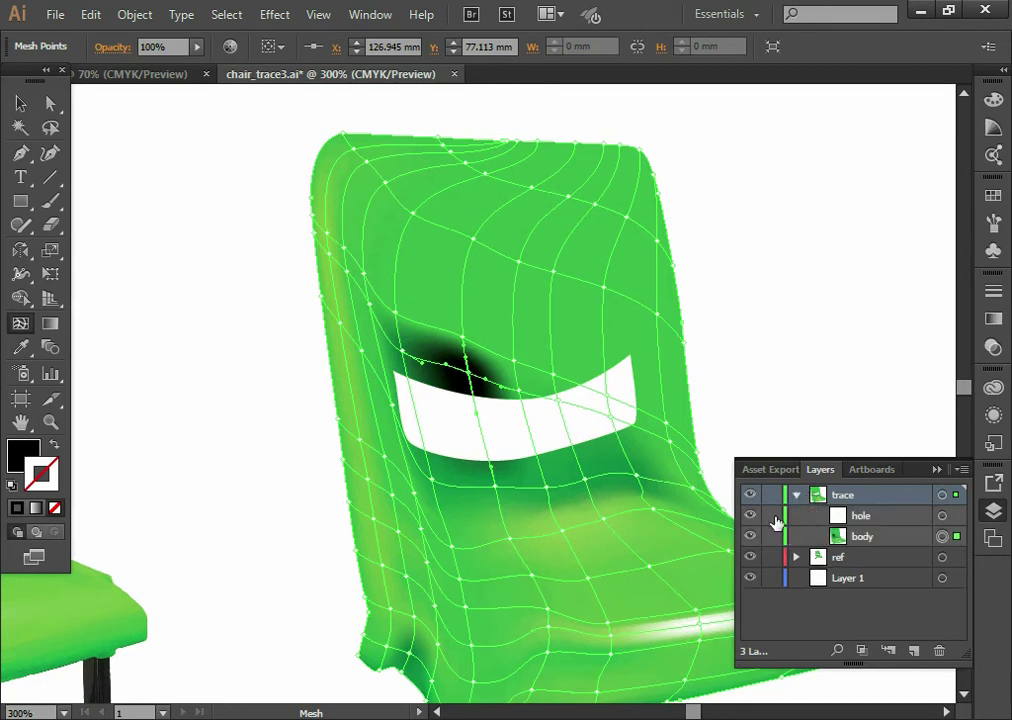
left_click(408, 380)
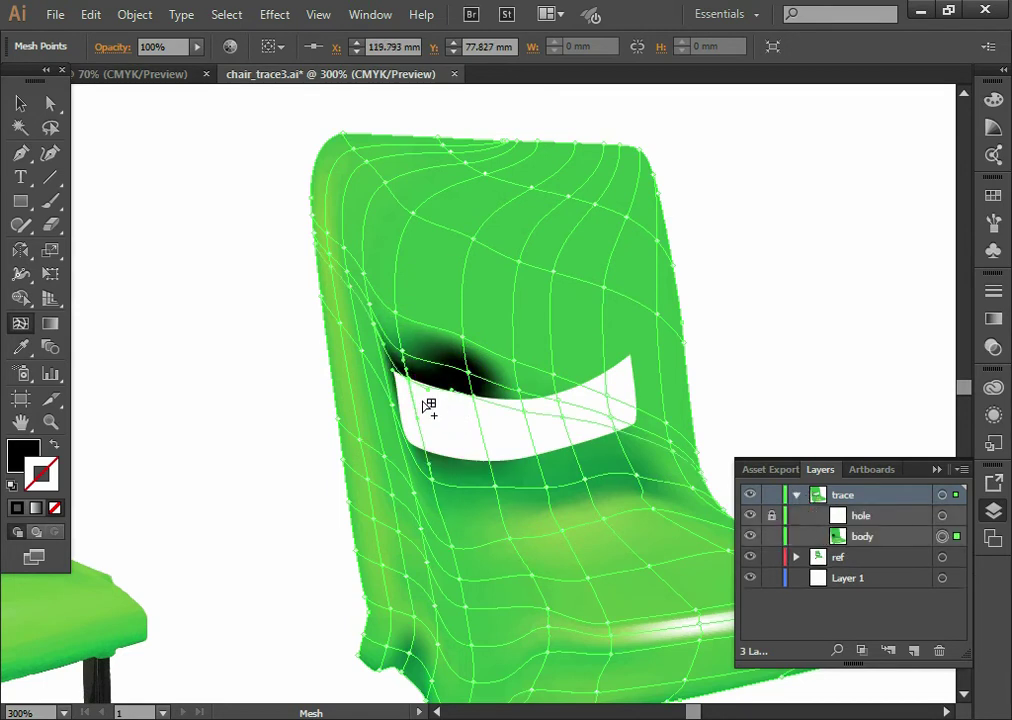
Recolor the mesh point at the hole's upper-left corner with dark green sampled from the same corner on the reference chair
key("a")
left_click_drag(408, 385, 601, 420)
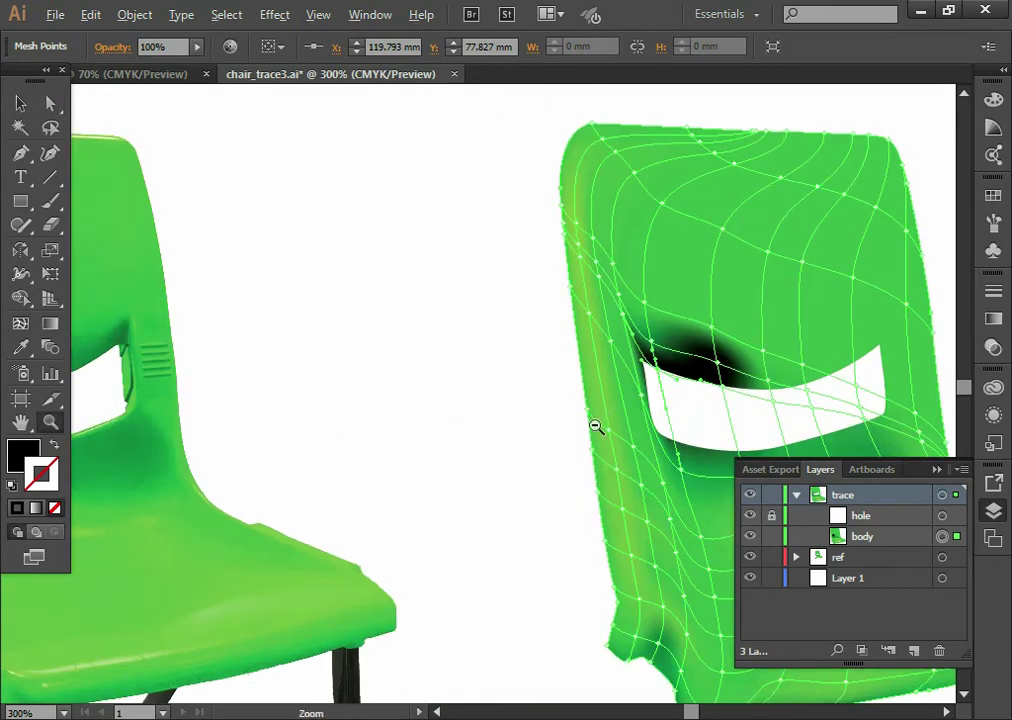
left_click(596, 425, "ctrl+alt")
left_click_drag(529, 447, 670, 507)
key("ctrl")
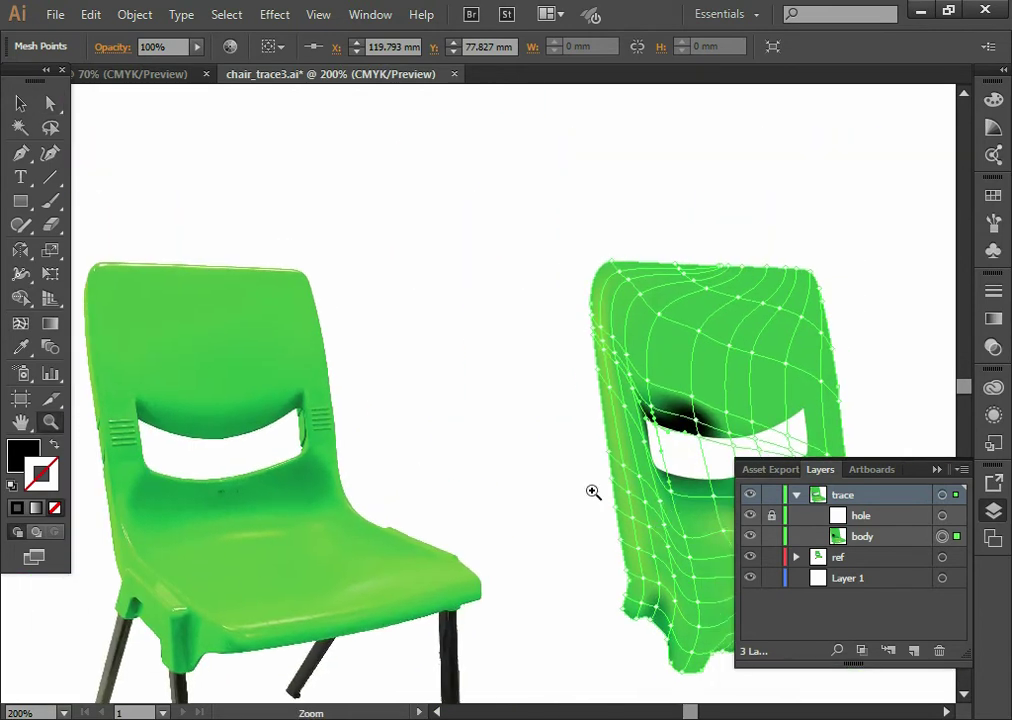
key("i")
left_click(143, 423)
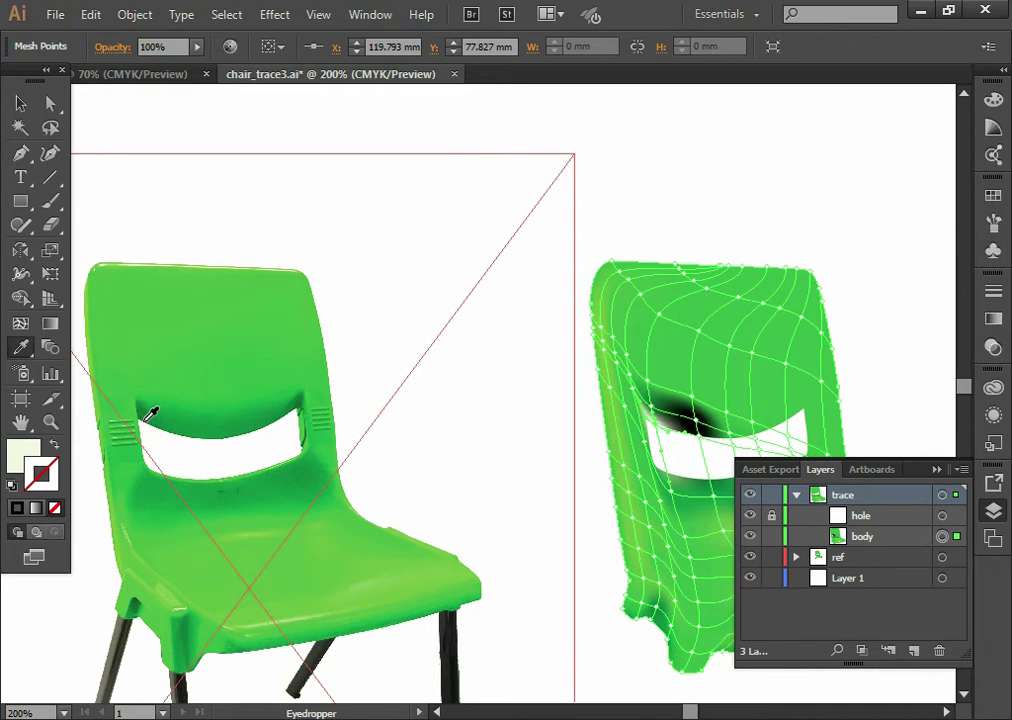
left_click(147, 418)
Recolor the remaining two black mesh points at the hole's upper-left edge with shadow greens sampled from the matching area of the reference backrest
key("a")
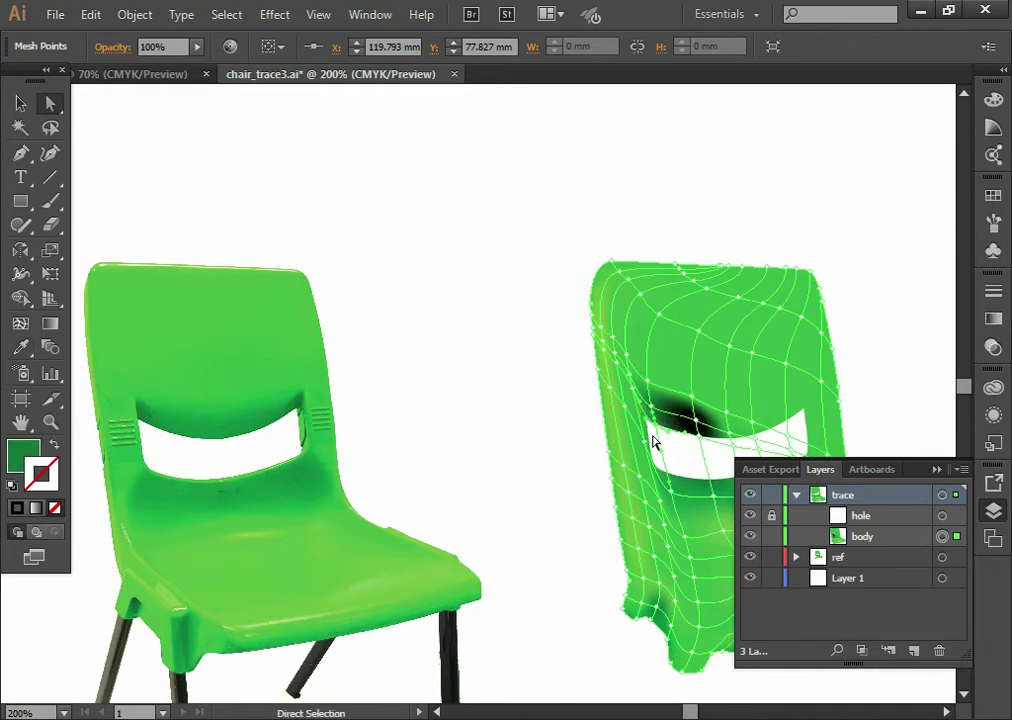
left_click(699, 438)
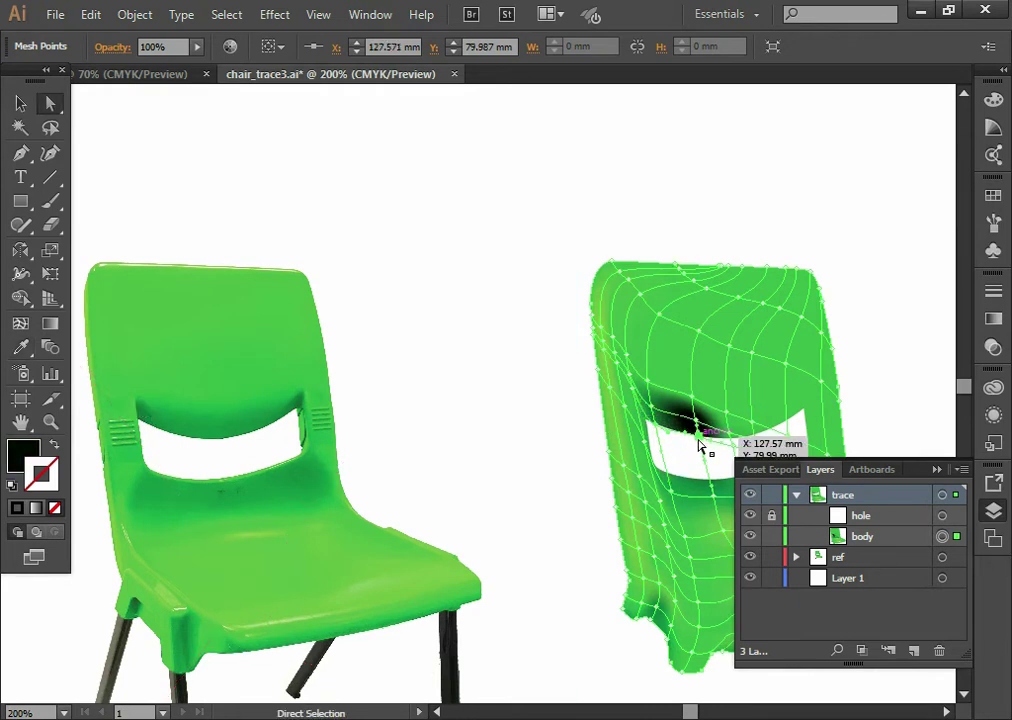
key("i")
left_click(176, 430)
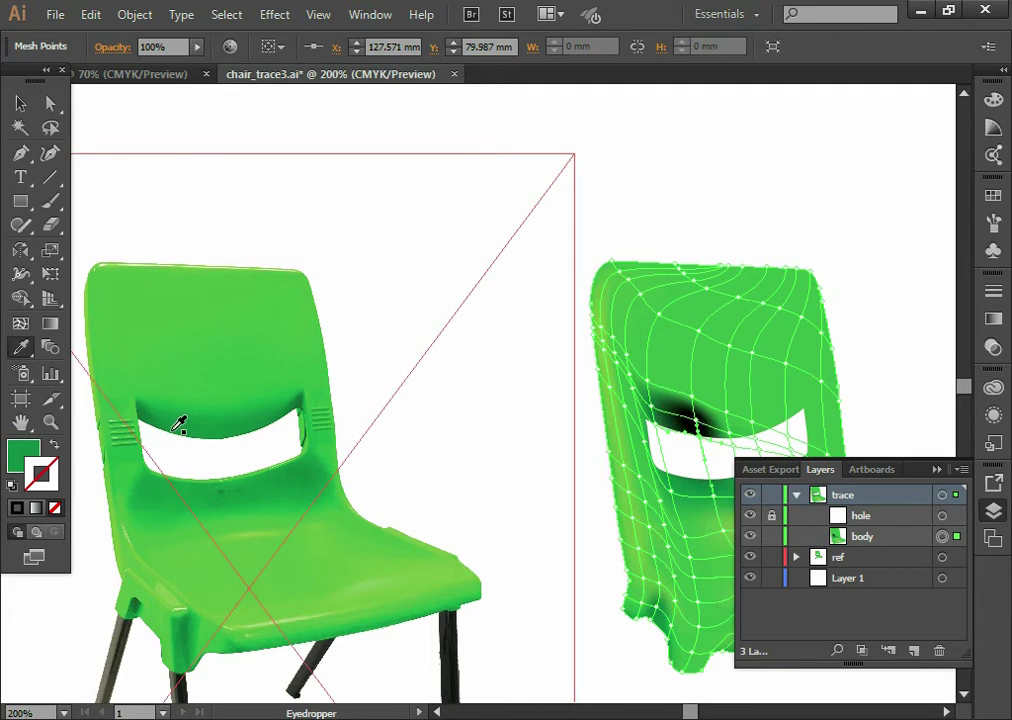
key("a")
left_click(697, 421)
key("i")
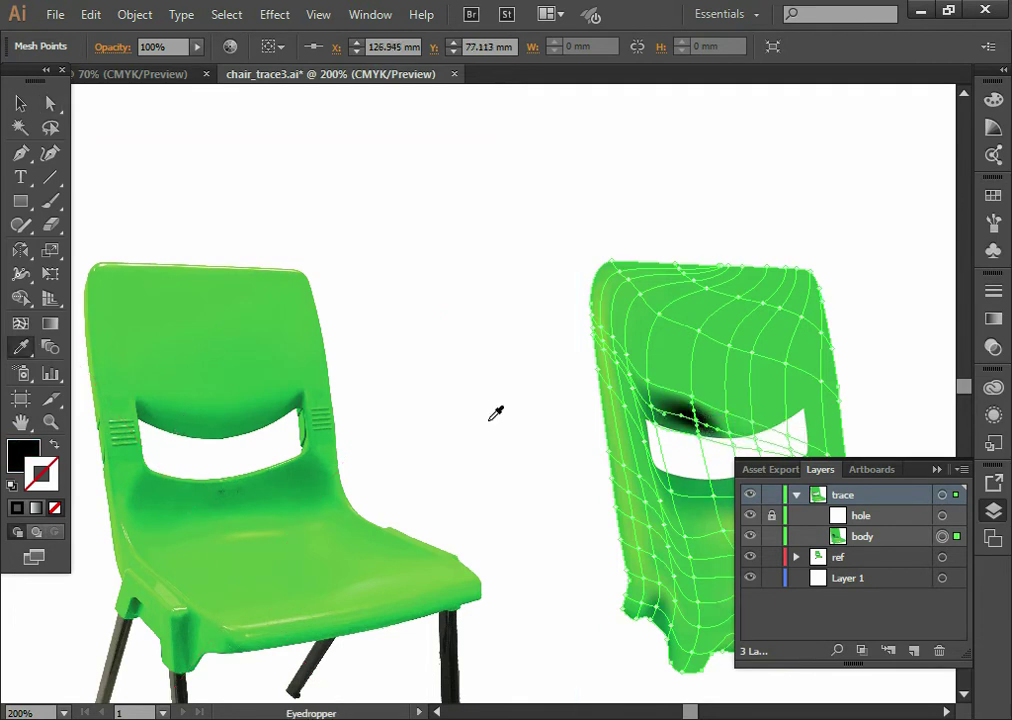
left_click(175, 410)
key("space")
mouse_move(623, 446)
left_mouse_down()
mouse_move(540, 432)
mouse_move(636, 429)
left_mouse_up()
Recolor the next two mesh points rightward along the hole's upper edge with darker green sampled from the reference backrest's lower edge
key("a")
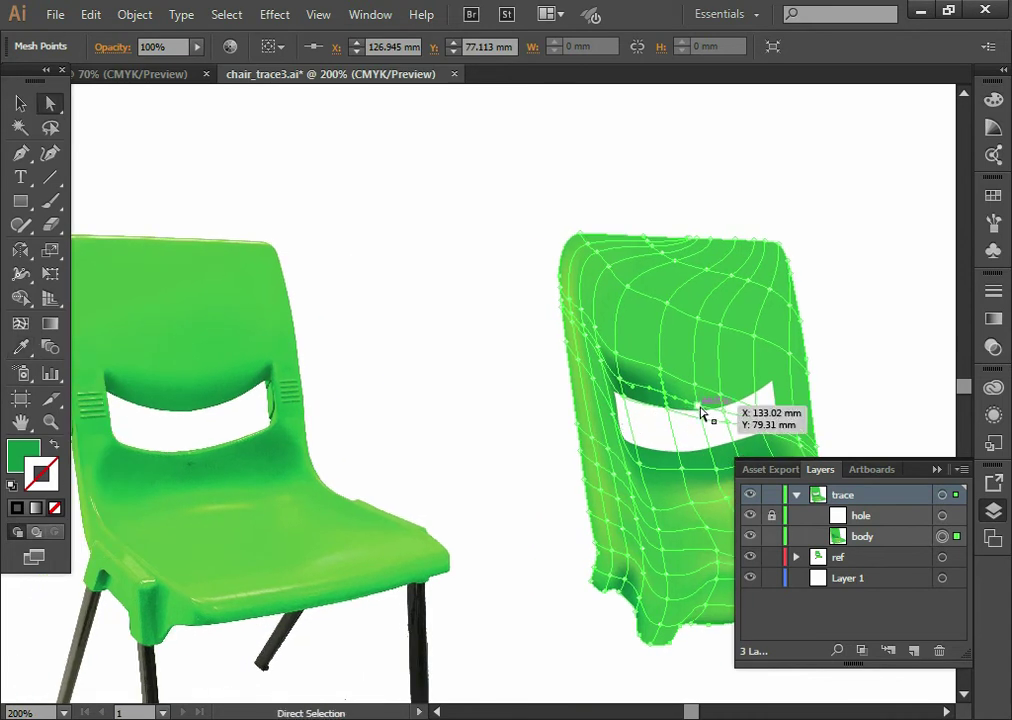
left_click(707, 420)
key("i")
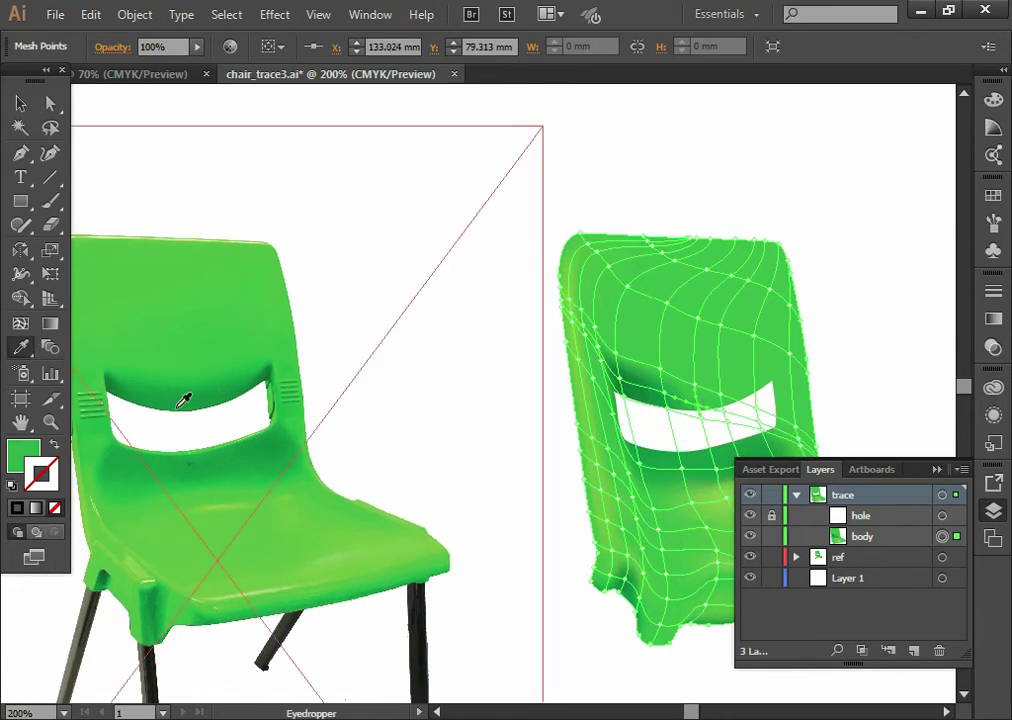
key("a")
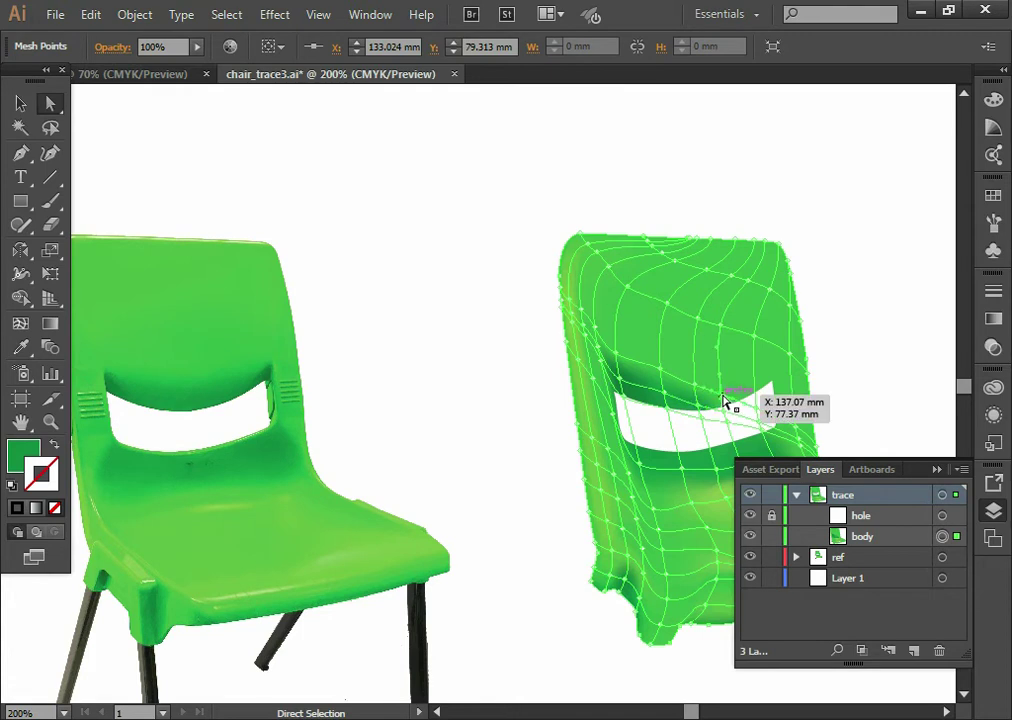
left_click_drag(725, 401, 727, 399)
key("i")
left_click(219, 388)
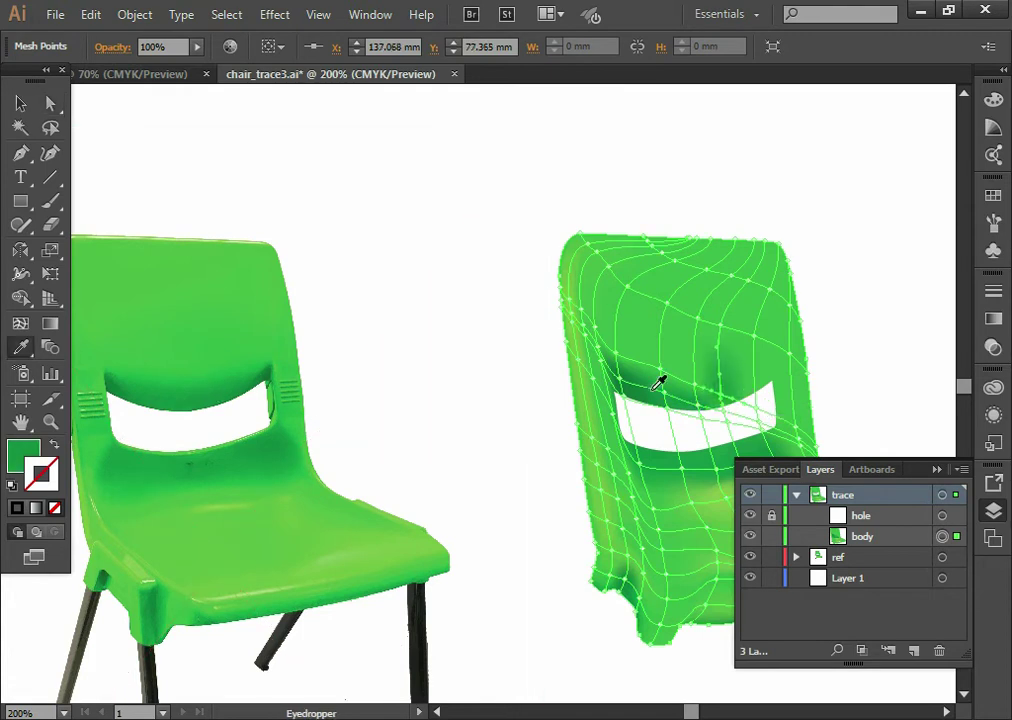
Move the mesh points near the hole's right end up toward its upper-right corner and deselect the mesh
key("a")
left_click_drag(773, 422, 768, 361)
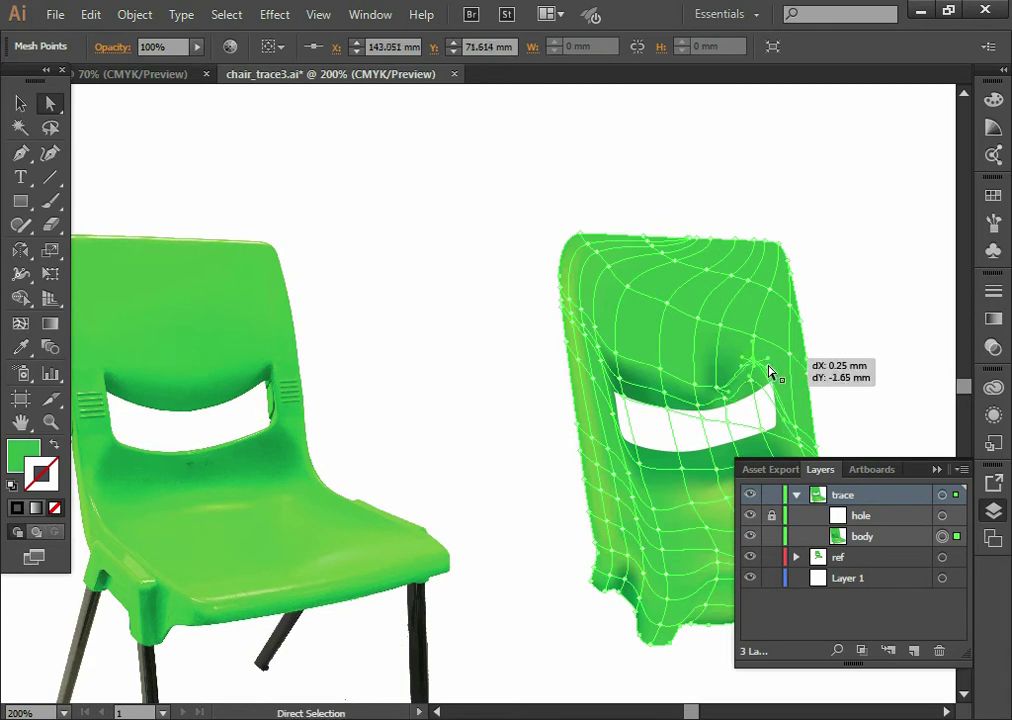
mouse_move(763, 435)
left_mouse_down()
mouse_move(757, 397)
mouse_move(754, 423)
left_mouse_up()
key("ctrl+shift+a")
key("i")
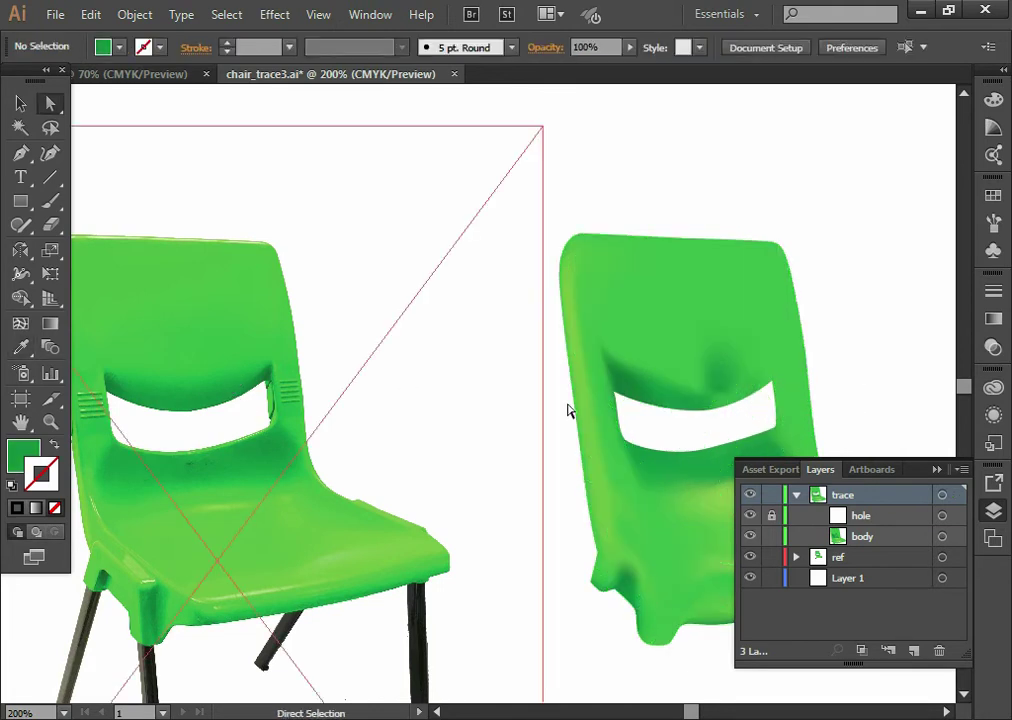
Recolor the mesh point on the hole's upper edge near its right end with darker green sampled from the reference backrest's shadow
key("a")
left_click(671, 392)
left_click(753, 381)
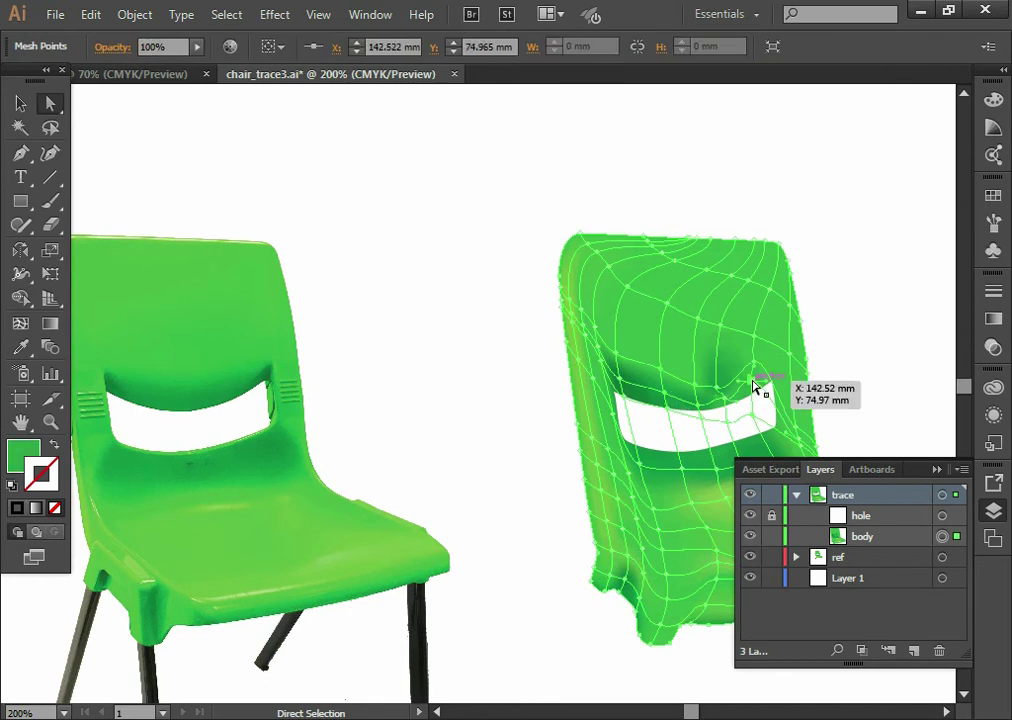
key("i")
left_click(240, 372)
Recolor the mesh point just above it and the one to its lower left with lighter greens sampled from above the reference backrest's shadow
key("a")
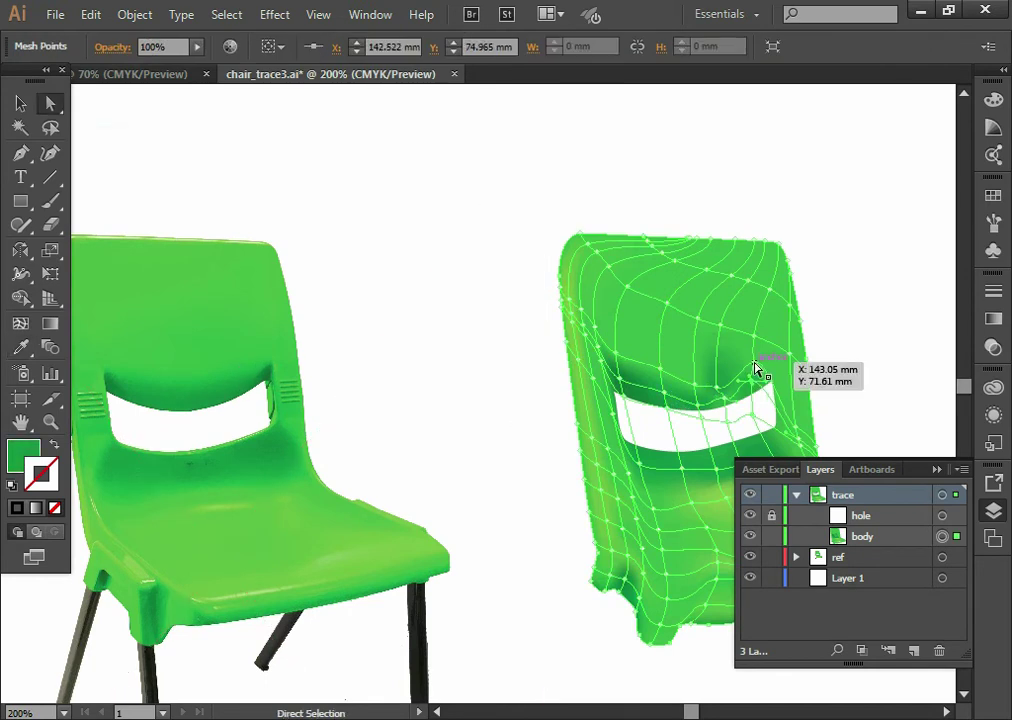
left_click(754, 362)
key("i")
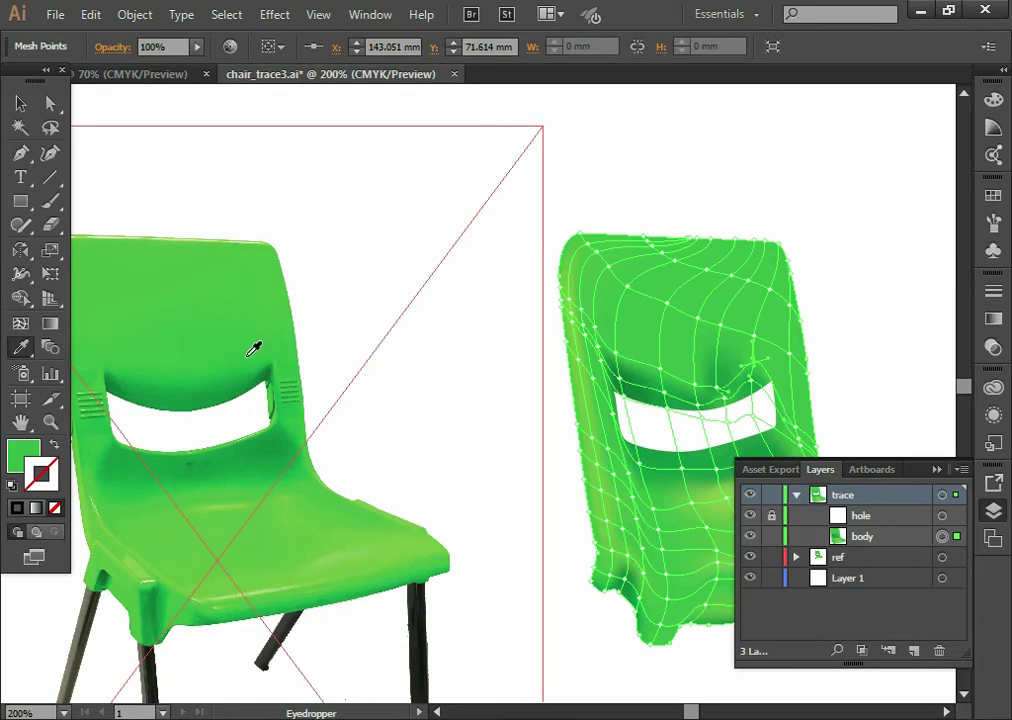
left_click(242, 342)
key("a")
left_click(715, 390)
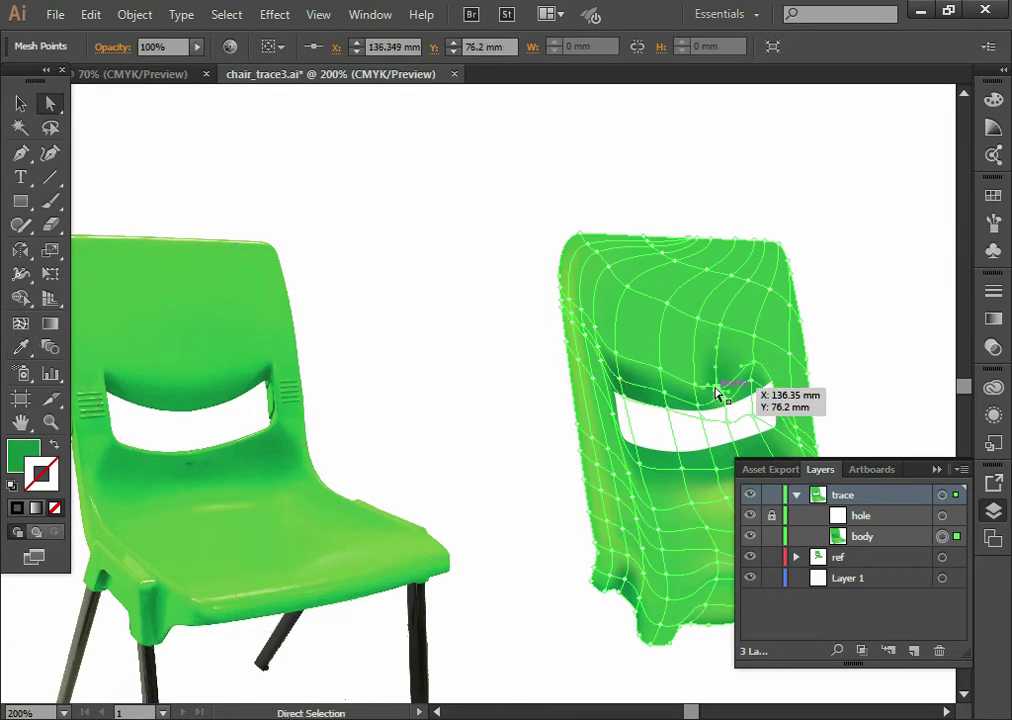
key("i")
left_click(197, 368)
Adjust the mesh points and direction handles around the hole's upper-right corner so the mesh line follows the hole's edge
key("a")
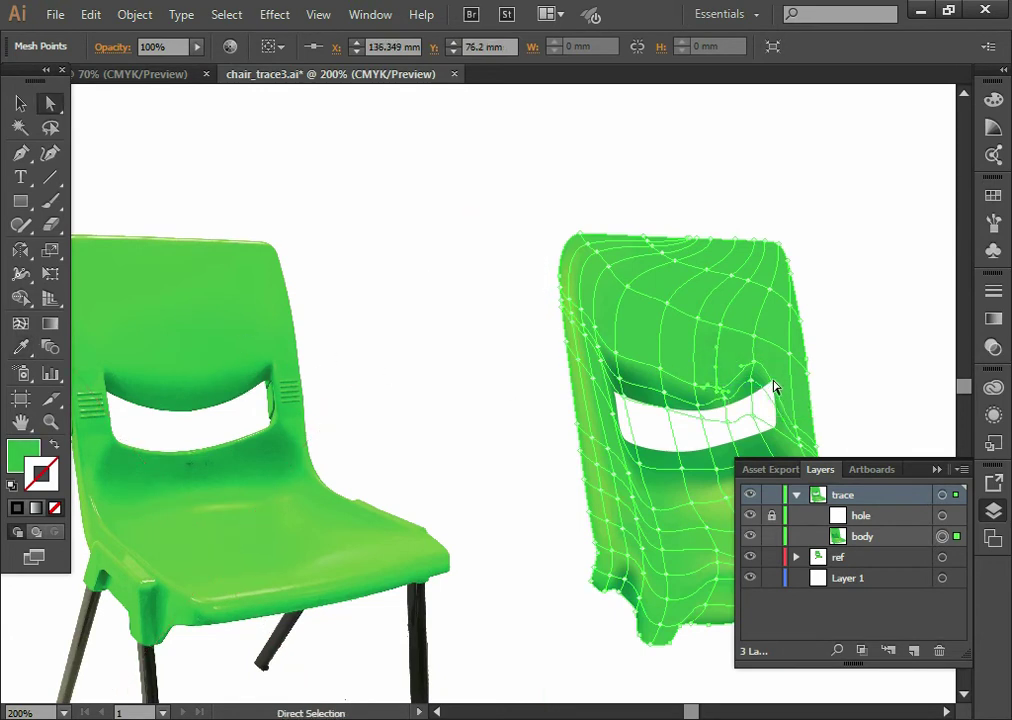
left_click_drag(795, 434, 580, 340)
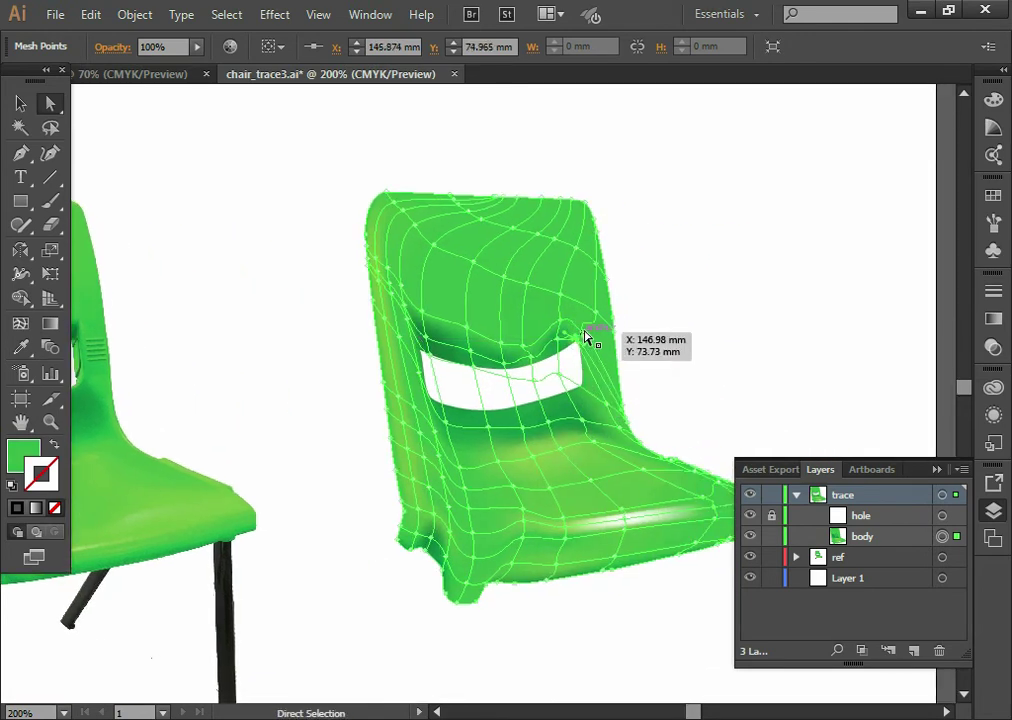
key("z")
left_click(589, 337)
left_click(586, 342)
key("a")
left_click_drag(430, 412, 419, 377)
left_click_drag(405, 427, 352, 443)
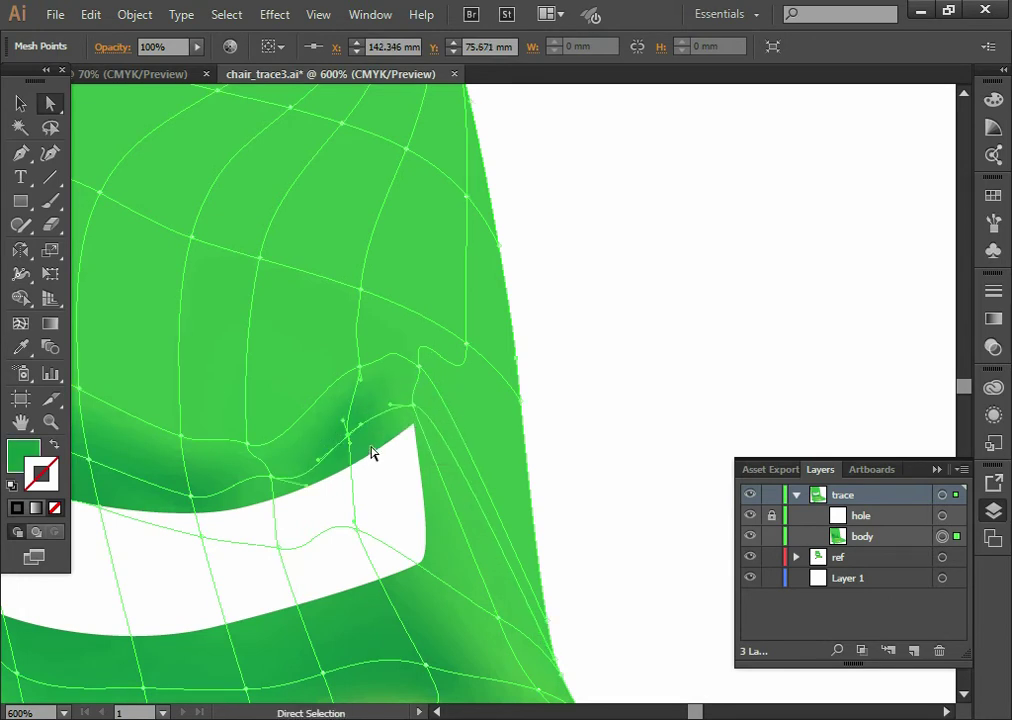
left_click_drag(395, 410, 393, 427)
Recolor the mesh point at the hole's upper-right corner with dark green sampled from the same corner on the reference chair
key("z")
left_click(410, 460, "alt")
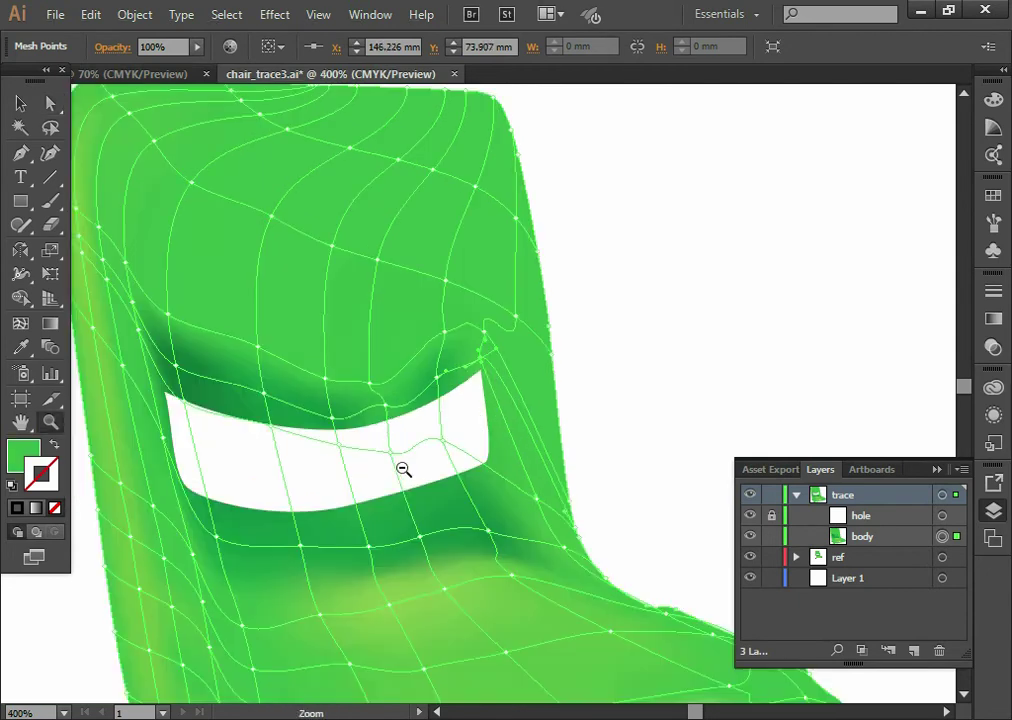
left_click(400, 486, "alt")
left_click(410, 385, "alt")
left_click_drag(366, 413, 560, 417)
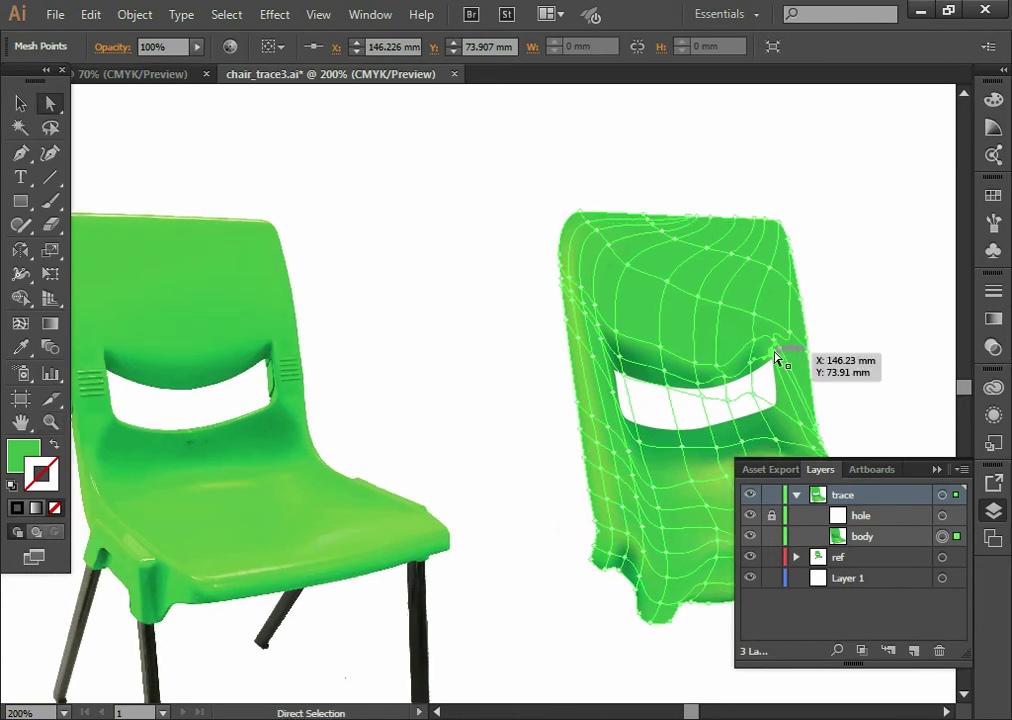
left_click(782, 373)
mouse_move(510, 409)
left_mouse_down()
mouse_move(672, 383)
mouse_move(567, 445)
left_mouse_up()
left_click(757, 361)
left_click(665, 358)
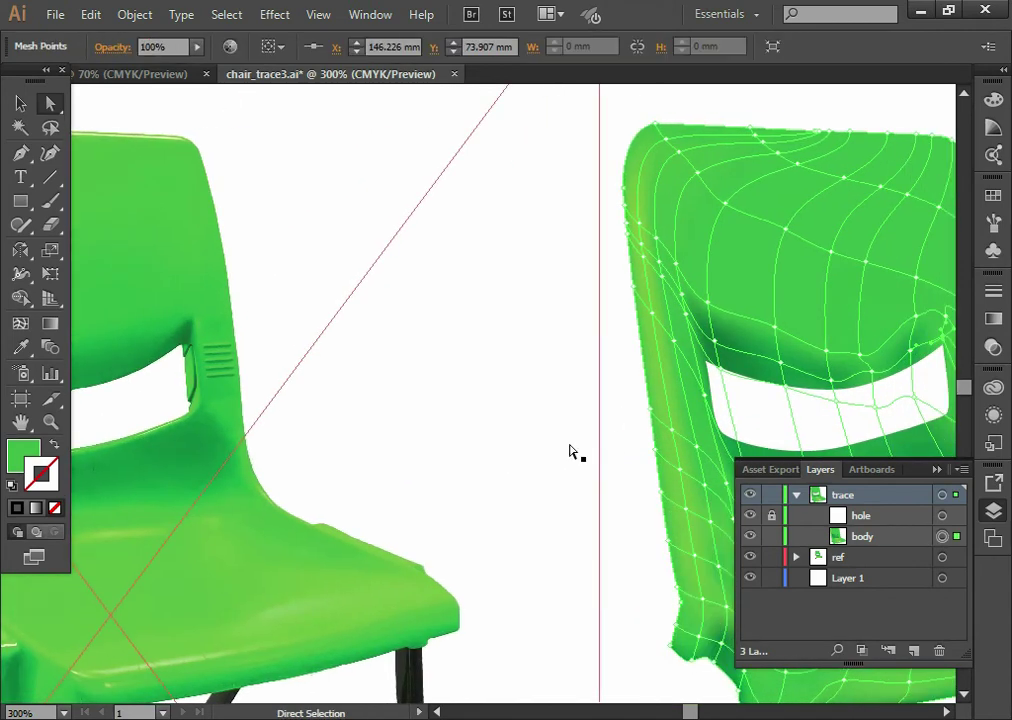
key("i")
left_click_drag(712, 354, 411, 357)
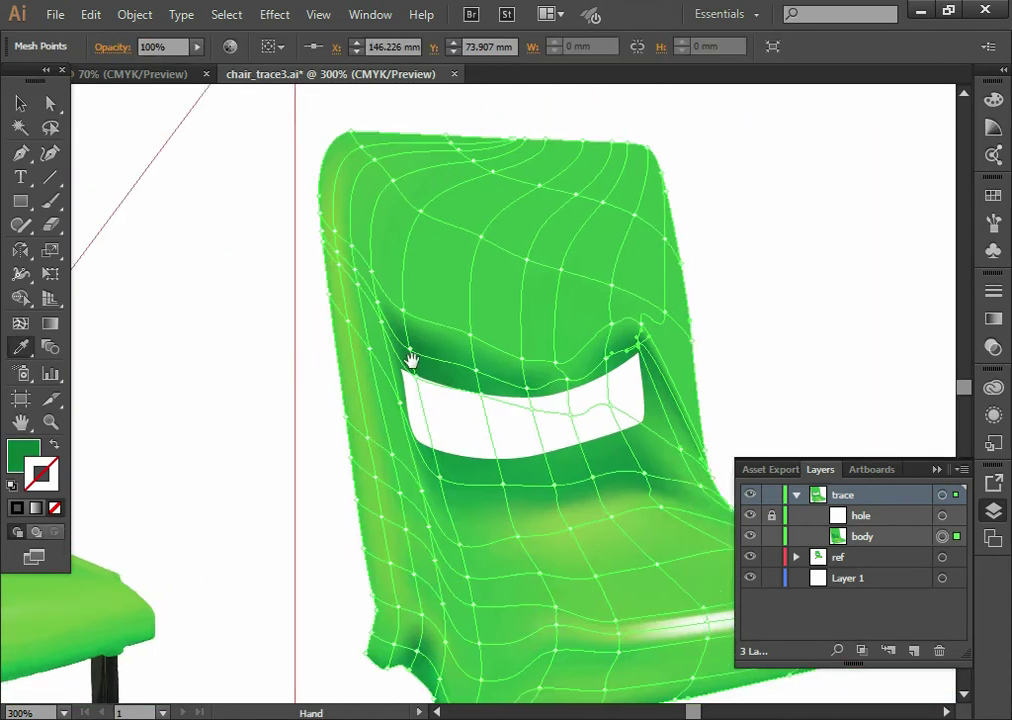
key("a")
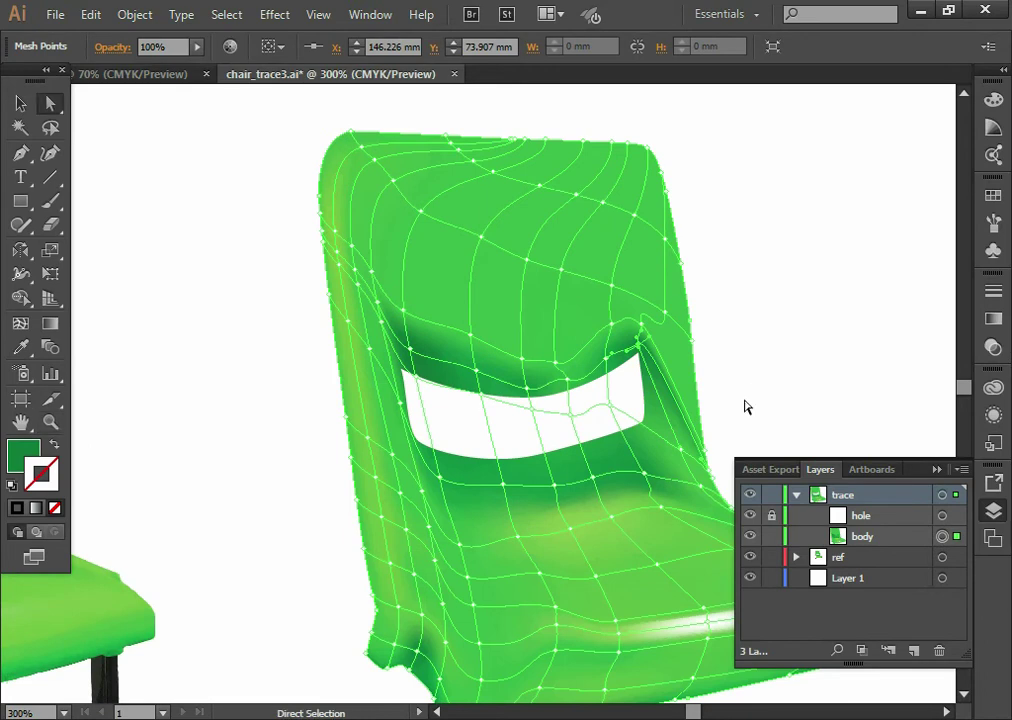
Try to add a mesh point to the body between the hole and the backrest's right edge
left_click(687, 470)
left_click(706, 466)
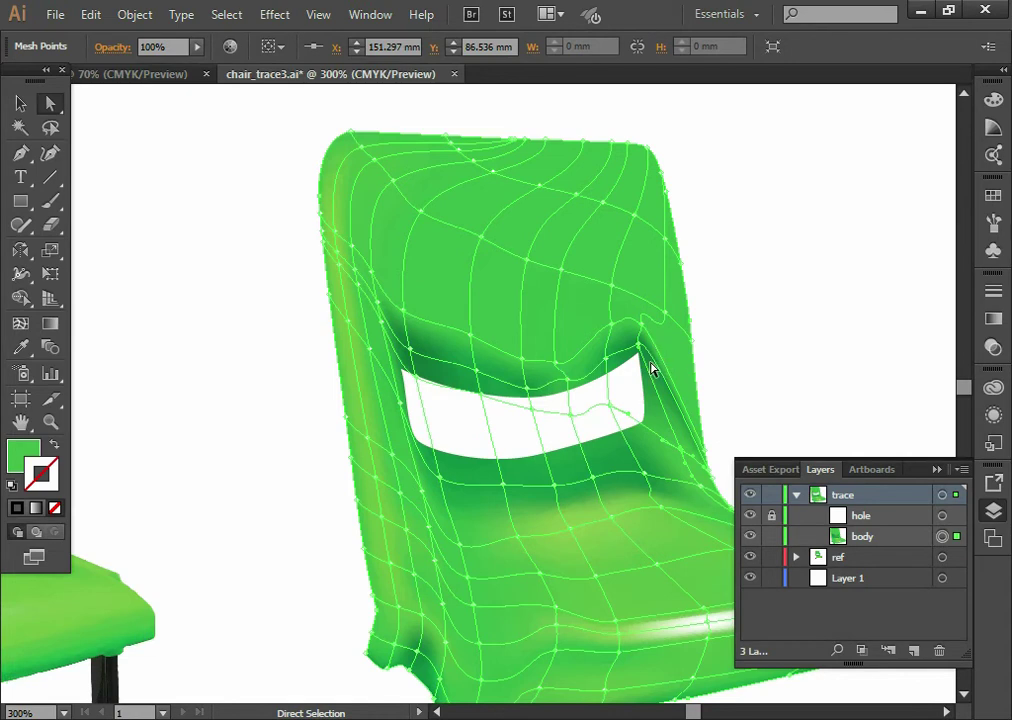
left_click(20, 323)
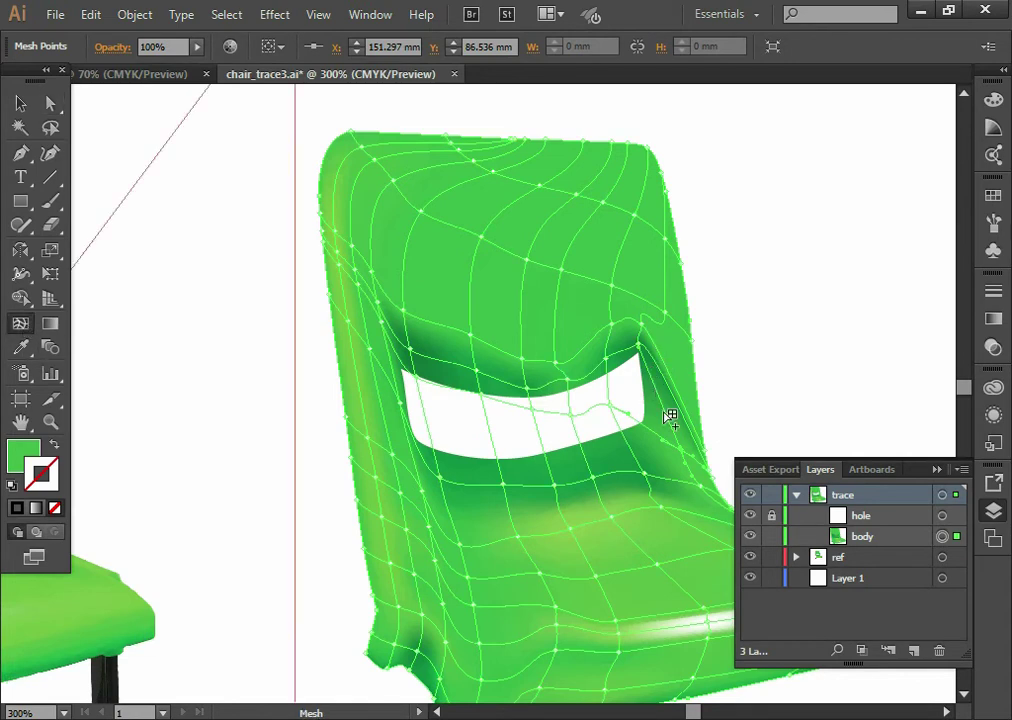
left_click(680, 381)
key("ctrl+z")
Reposition the mesh points around the hole's right side and along the right half of its upper edge to follow the hole's outline
left_click_drag(641, 336, 670, 411)
left_click_drag(609, 366, 633, 345)
left_click_drag(587, 383, 573, 344)
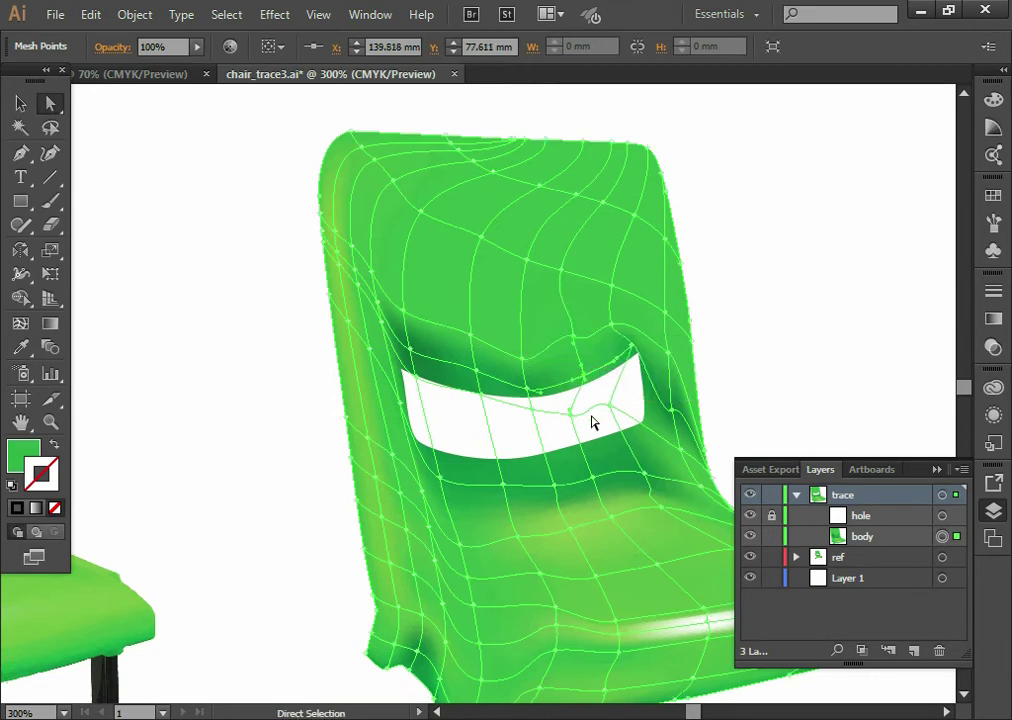
left_click_drag(555, 442, 630, 449)
key("ctrl+z")
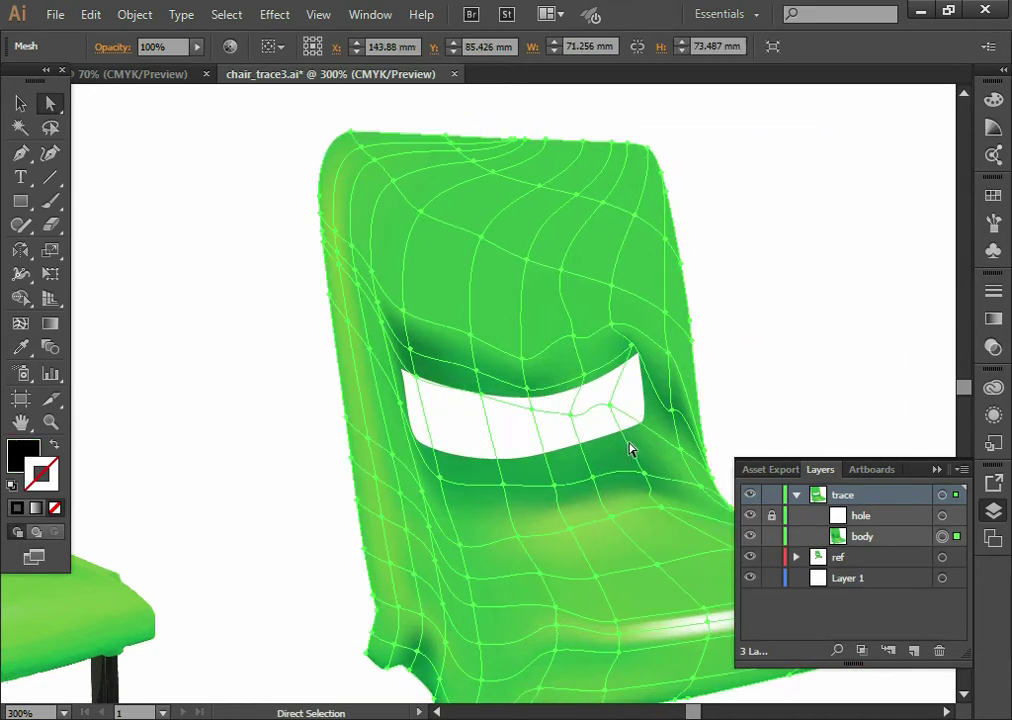
Recolor the mesh point on the hole's upper edge, right of its middle, with darker green sampled from the reference backrest's shadow
left_click(531, 416, "ctrl+alt")
left_click(531, 416, "ctrl+alt")
left_click_drag(531, 416, 660, 402)
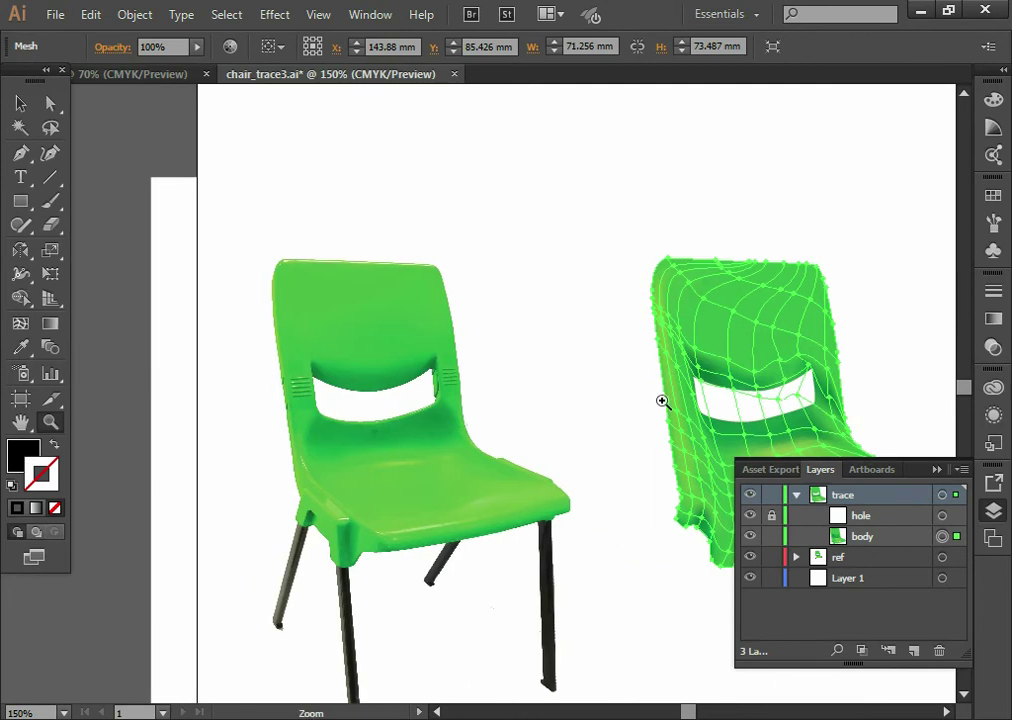
key("a")
left_click(786, 394)
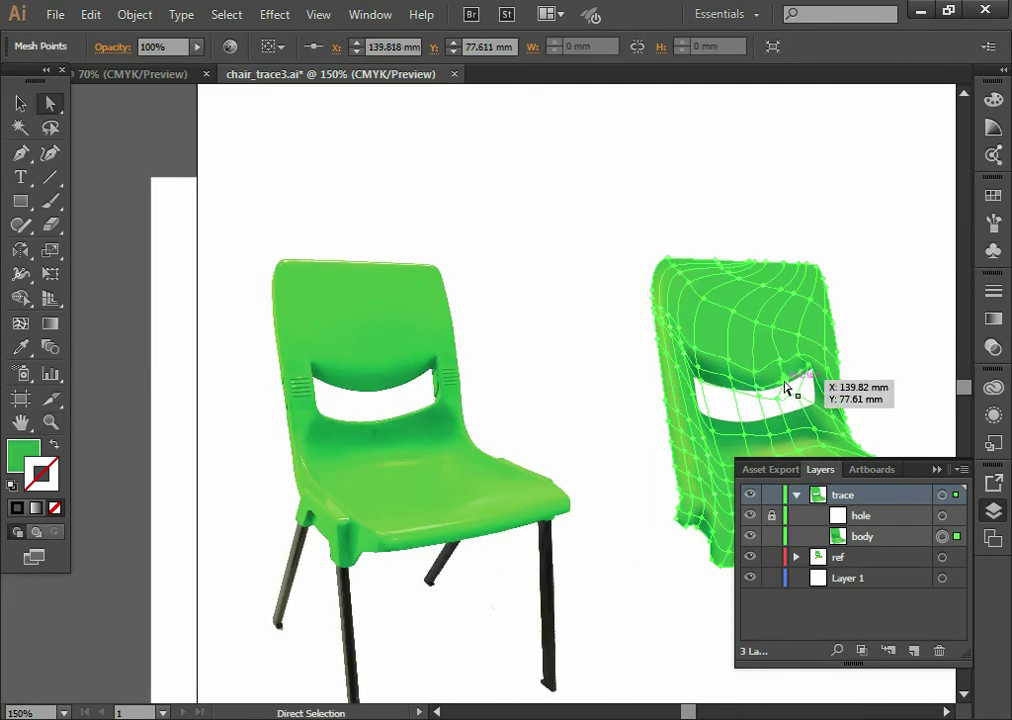
key("i")
key("z")
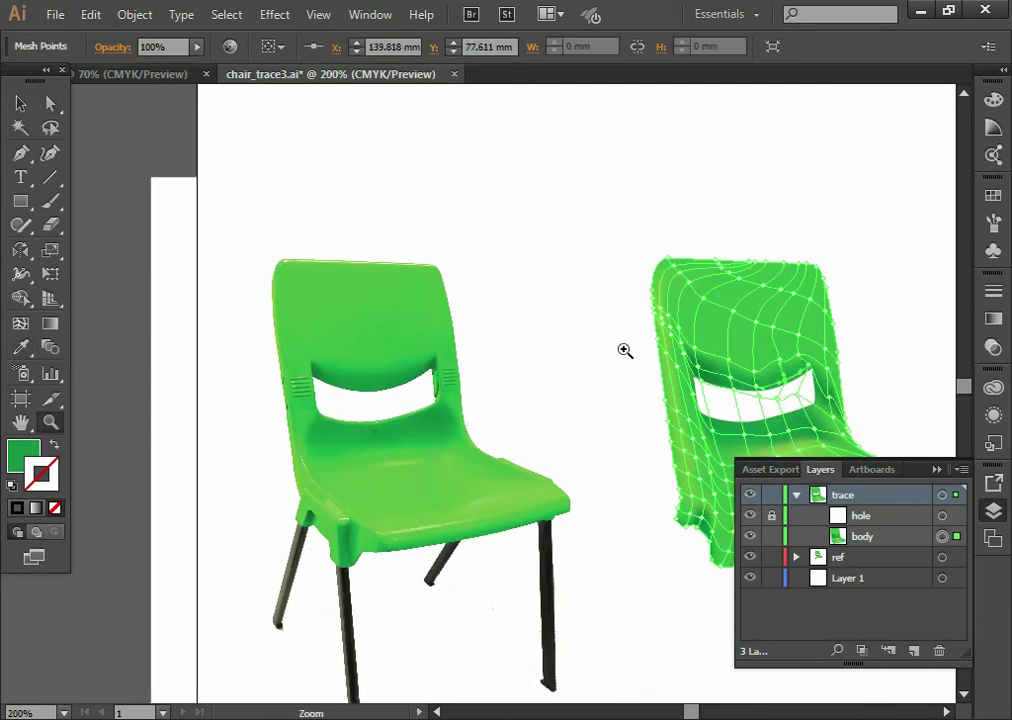
Deselect the mesh and toggle the hole shape's visibility to compare the shaded body with the reference chair
left_click(622, 355)
key("ctrl+a")
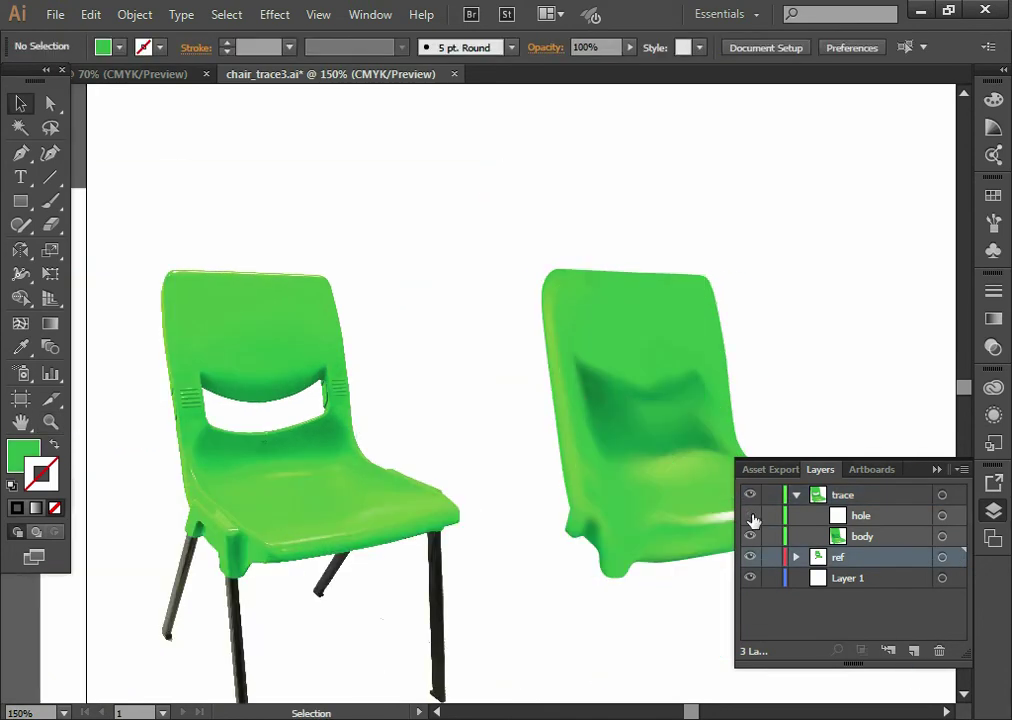
left_click(752, 519)
left_click(752, 519)
left_click(752, 519)
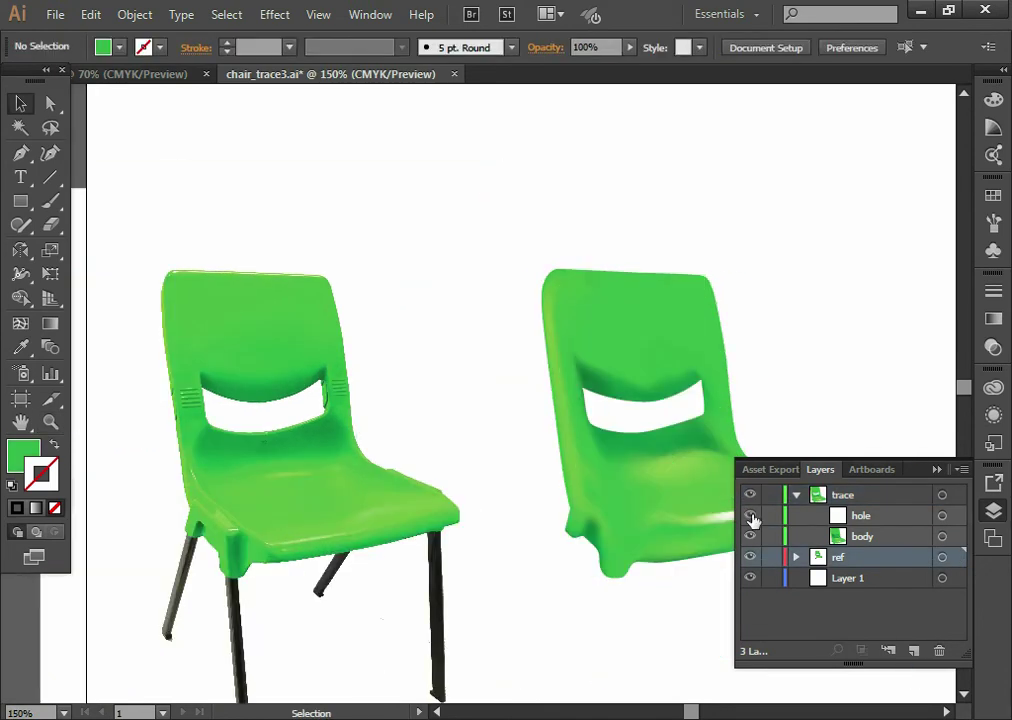
left_click_drag(556, 410, 542, 330)
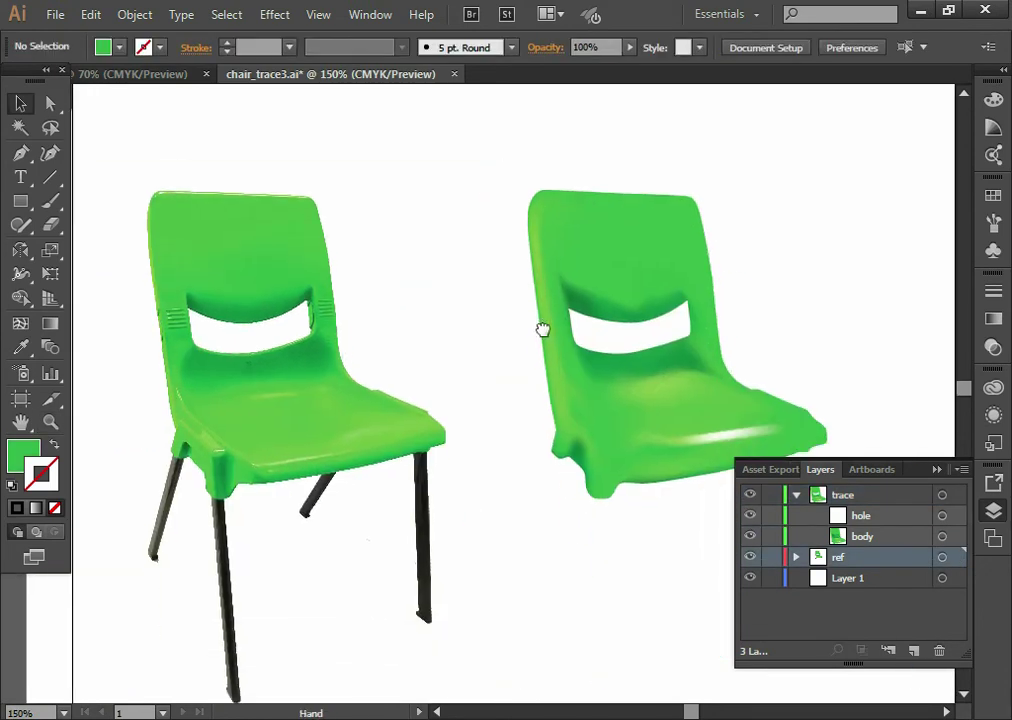
Create a new layer named legs and place it directly below the ref layer
left_click(796, 494)
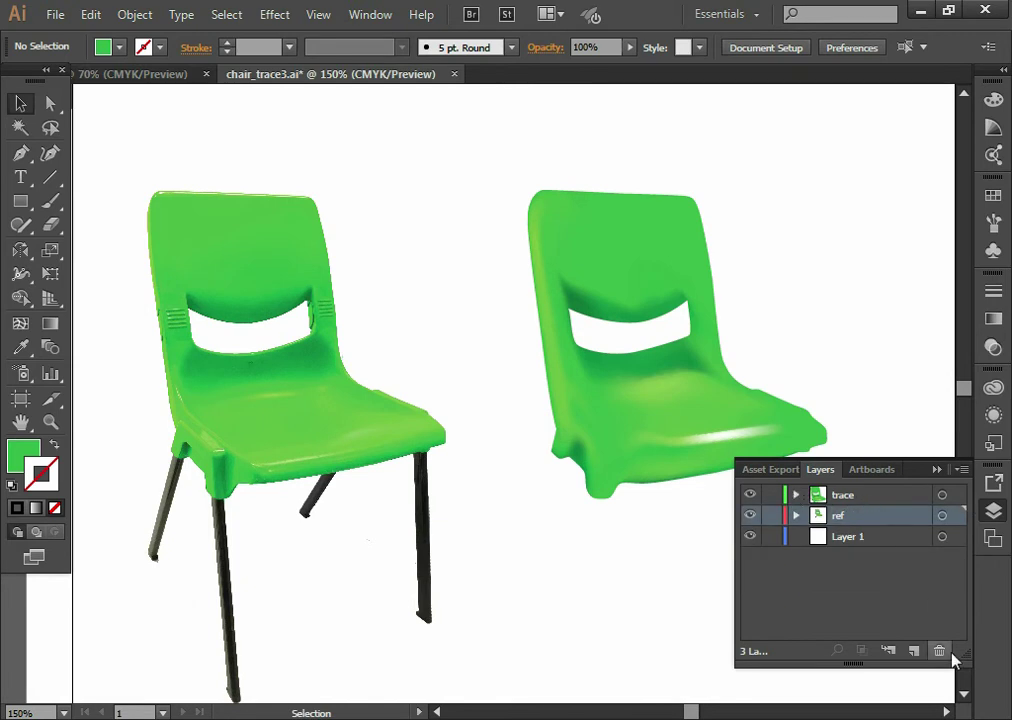
left_click(913, 651)
double_click(840, 513)
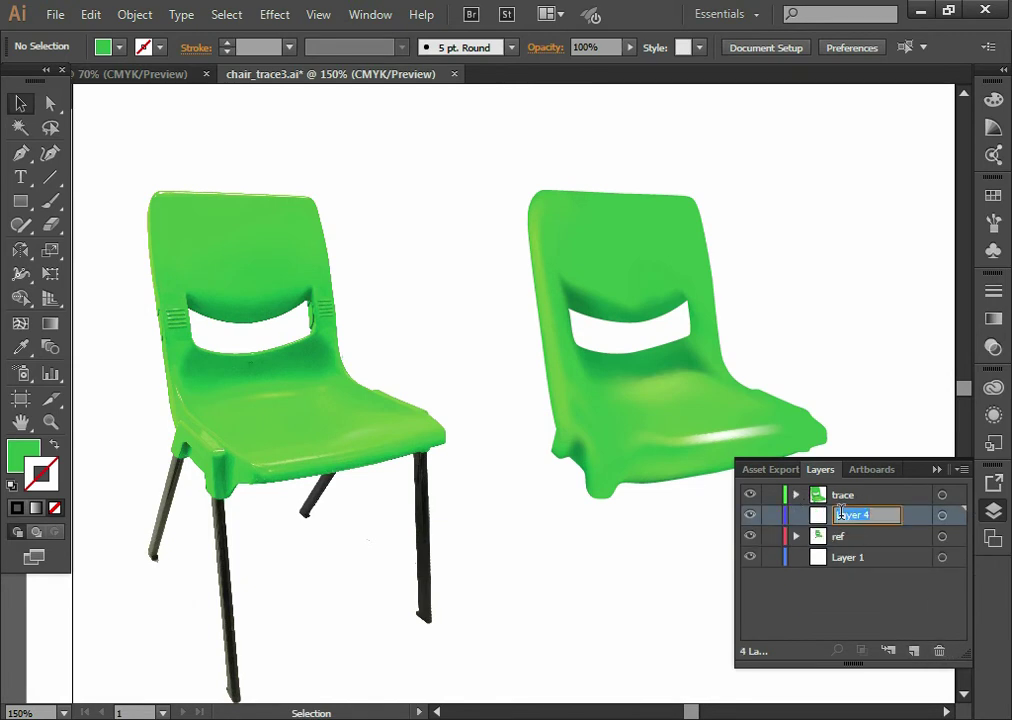
key("Return")
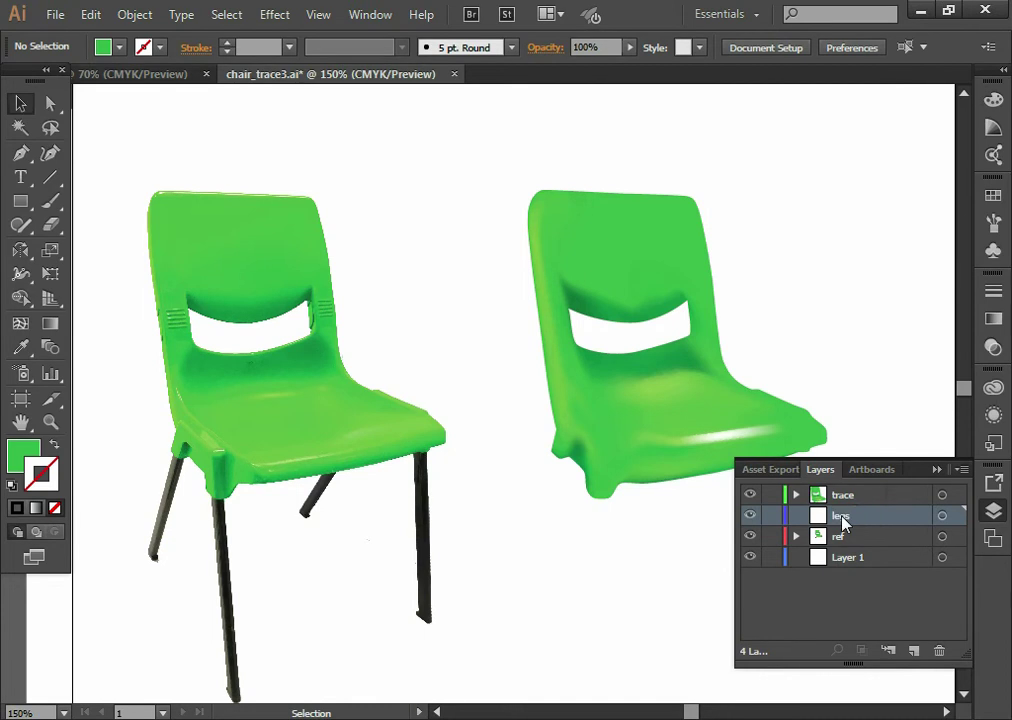
left_click_drag(857, 518, 856, 558)
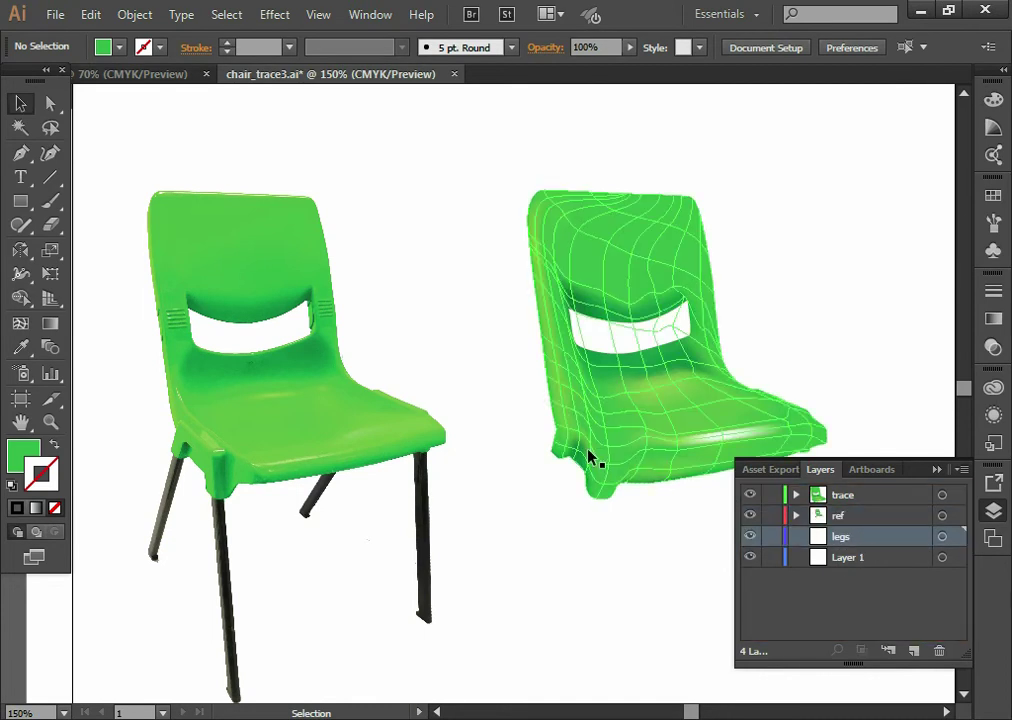
Trace the reference chair's right front leg as a closed straight-sided path with the Pen tool on the legs layer
left_click_drag(600, 463, 587, 311)
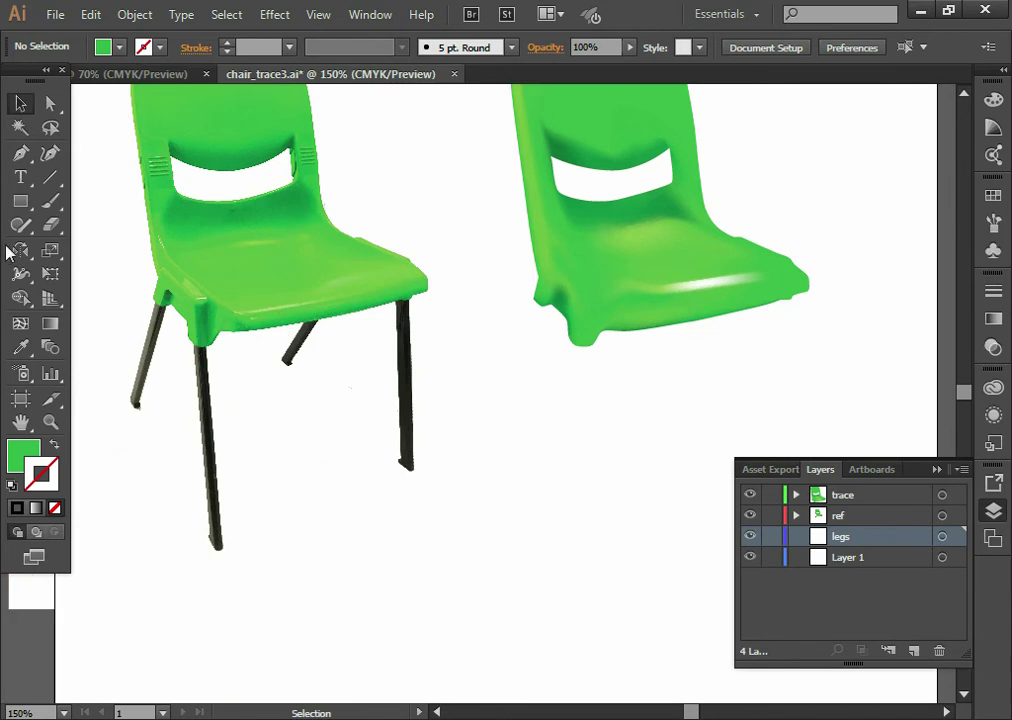
key("z")
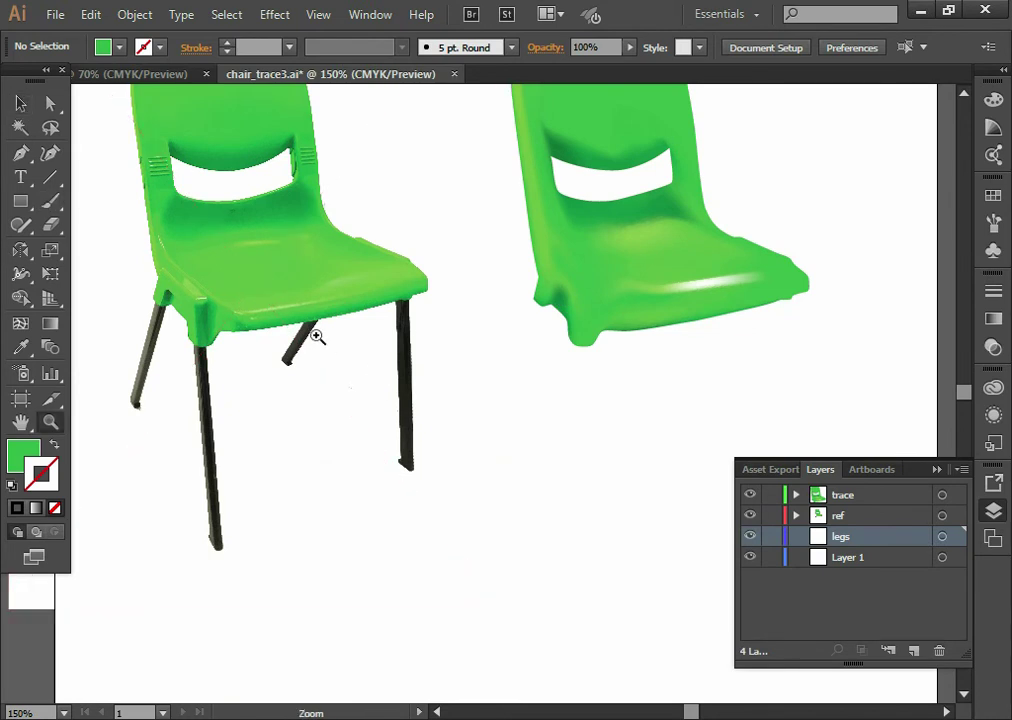
left_click(317, 334)
left_click_drag(482, 408, 536, 335)
left_click(20, 156)
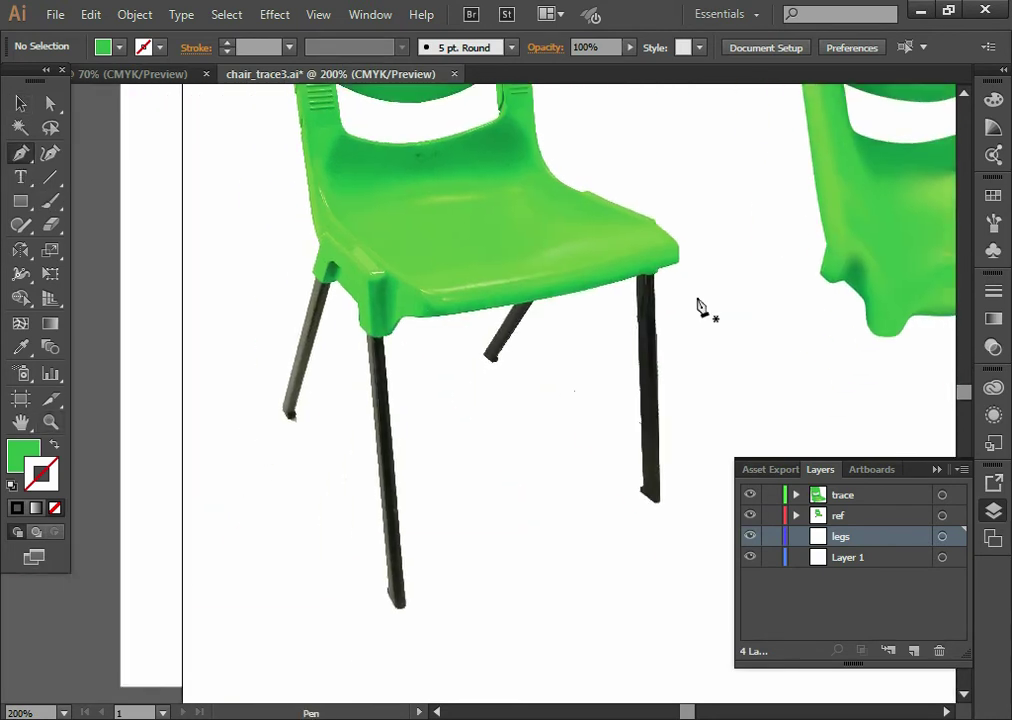
left_click(641, 283)
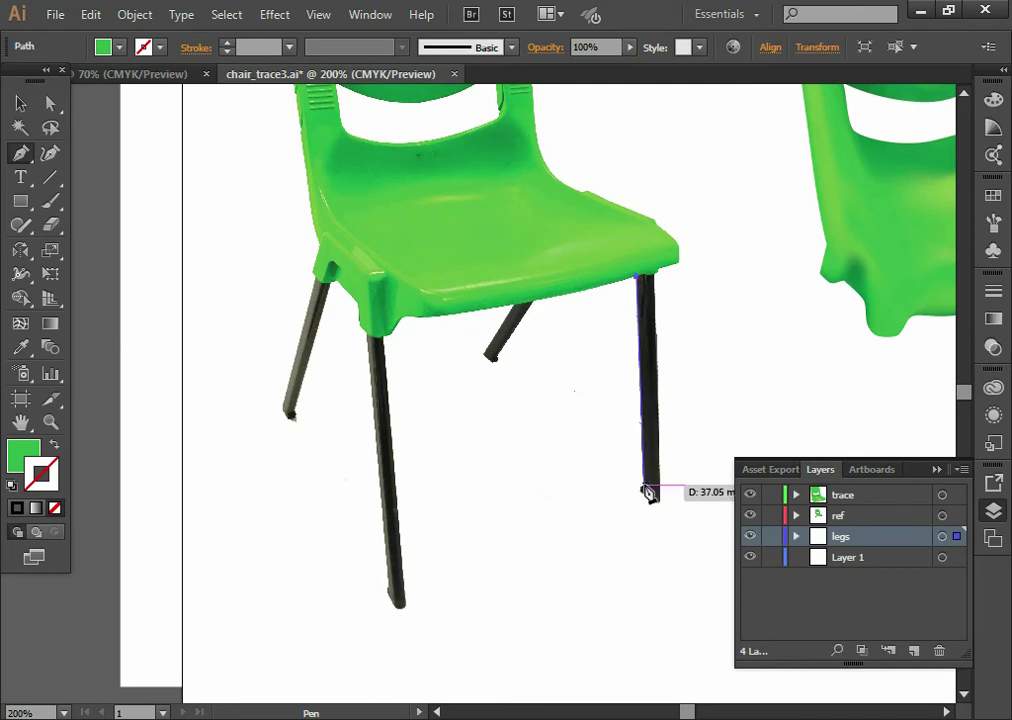
left_click(642, 492)
left_click(641, 490)
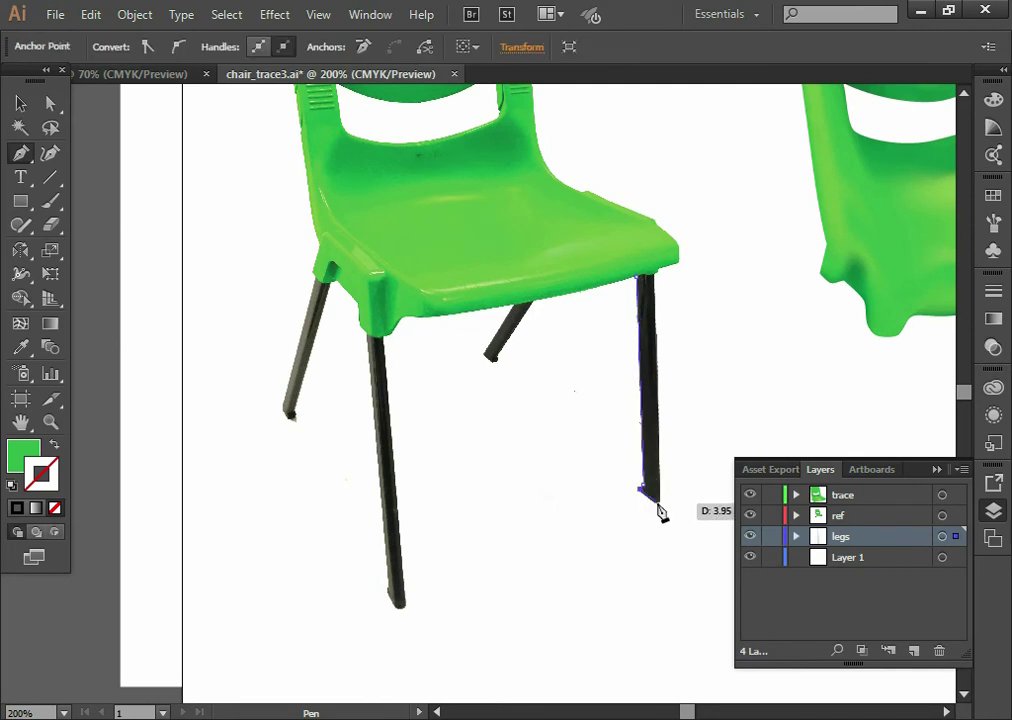
left_click(656, 504)
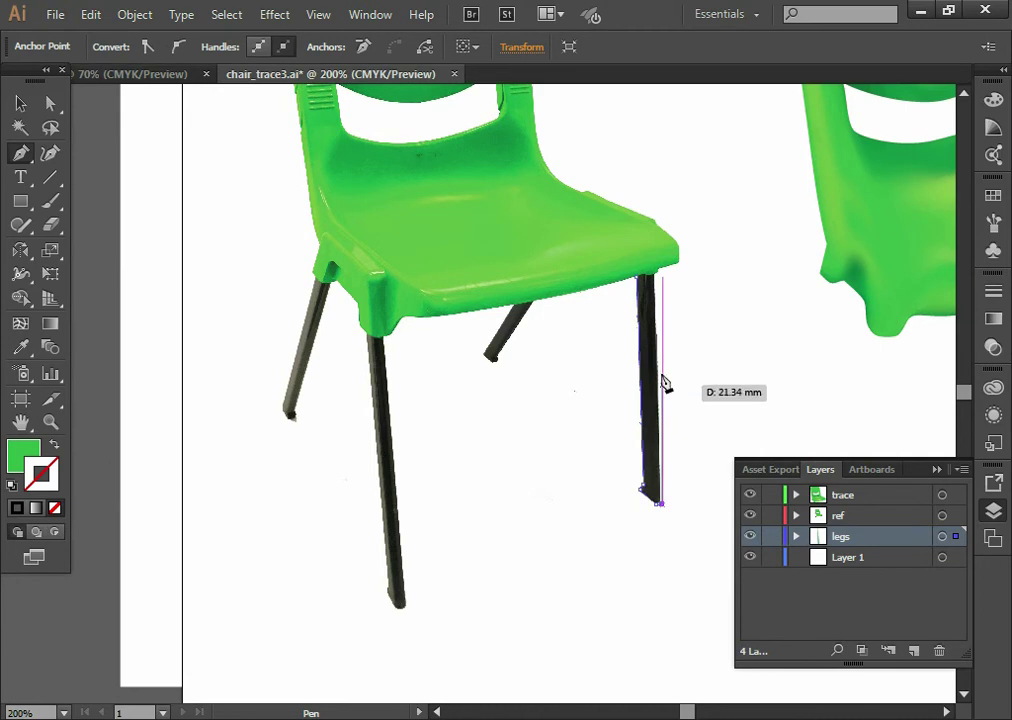
left_click(655, 276)
left_click(637, 276)
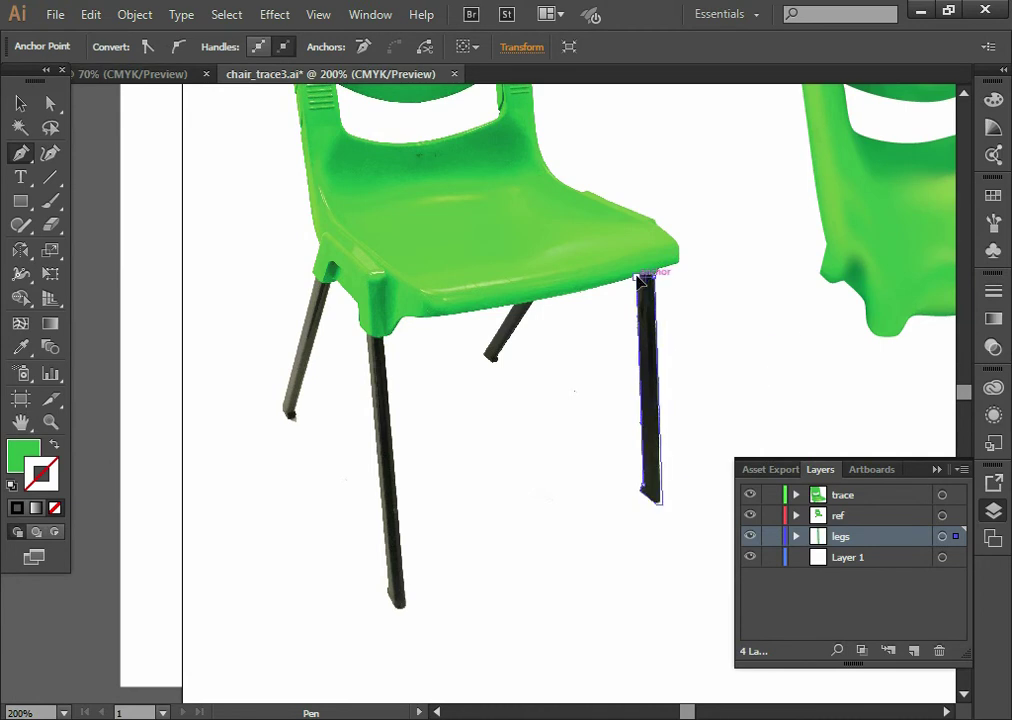
Fill the traced leg path with black 000000
double_click(24, 457)
left_click_drag(553, 368, 504, 399)
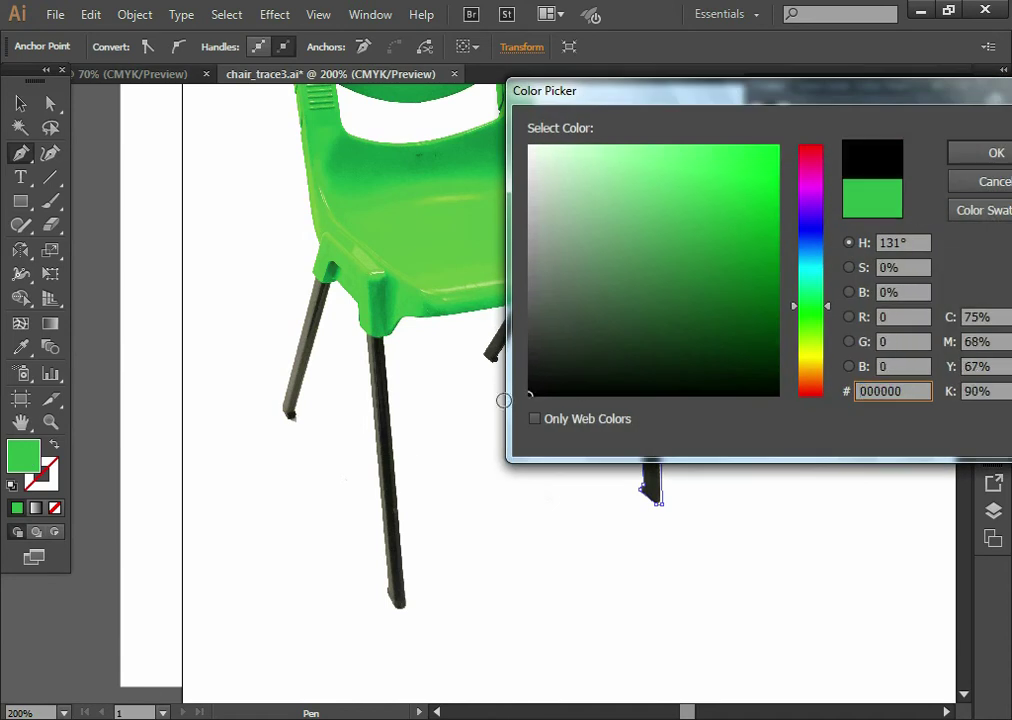
left_click(996, 152)
key("v")
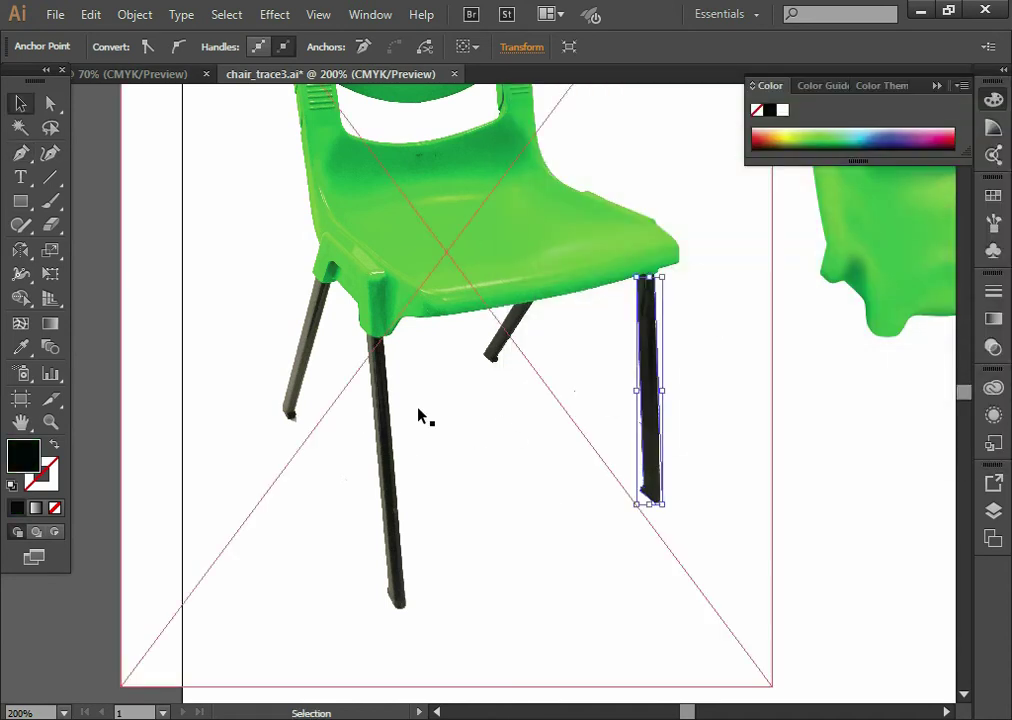
left_click(739, 357)
left_click_drag(791, 420, 581, 409)
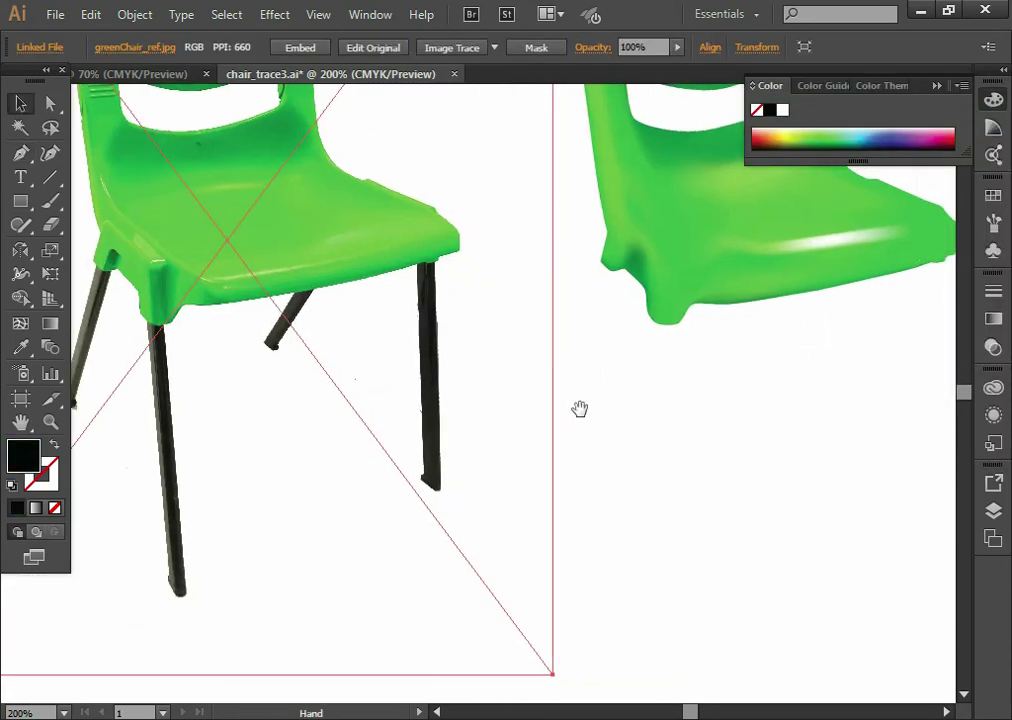
key("ctrl+shift+a")
left_click(638, 430, "alt")
left_click_drag(481, 381, 569, 465)
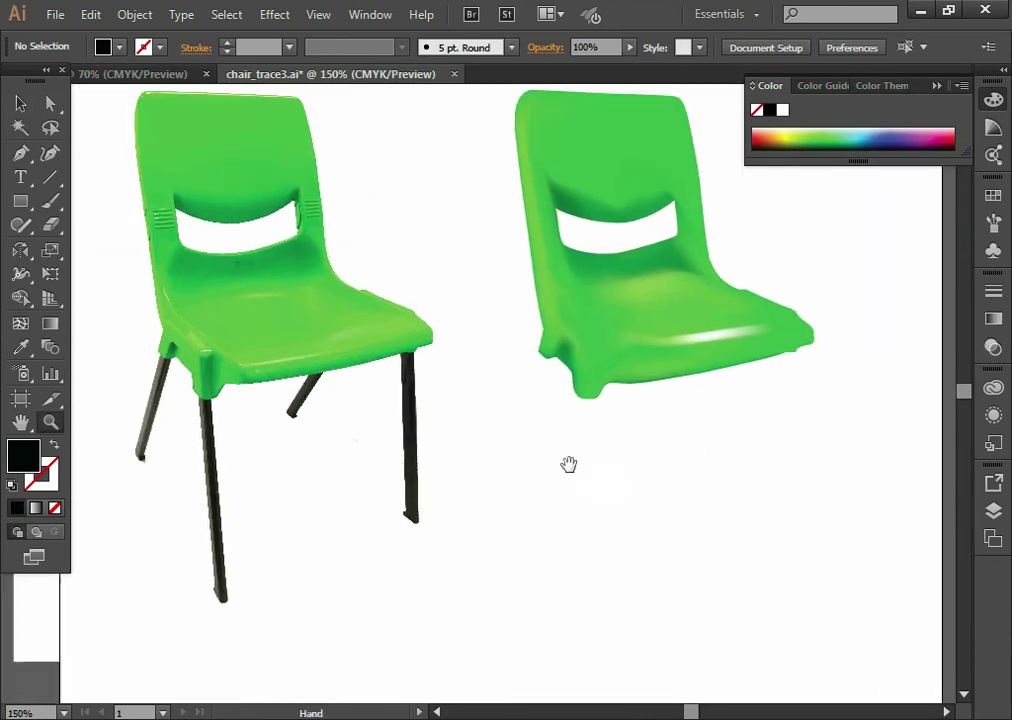
Lock the trace and ref layers and pick out the leg path within the legs layer
left_click(996, 519)
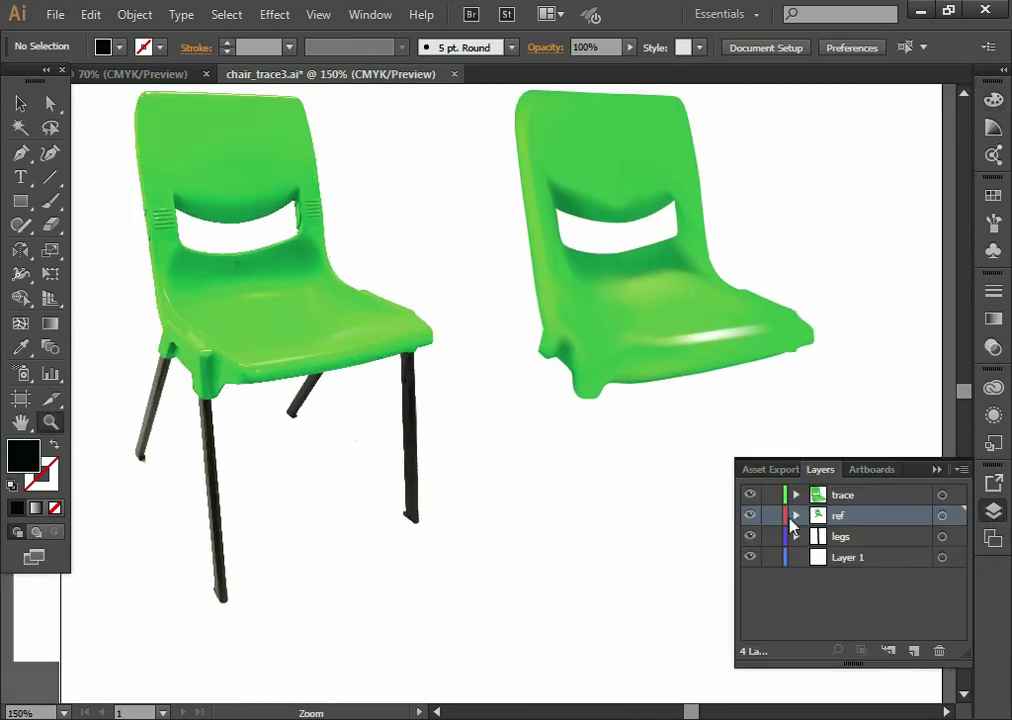
left_click(792, 516)
left_click(798, 515)
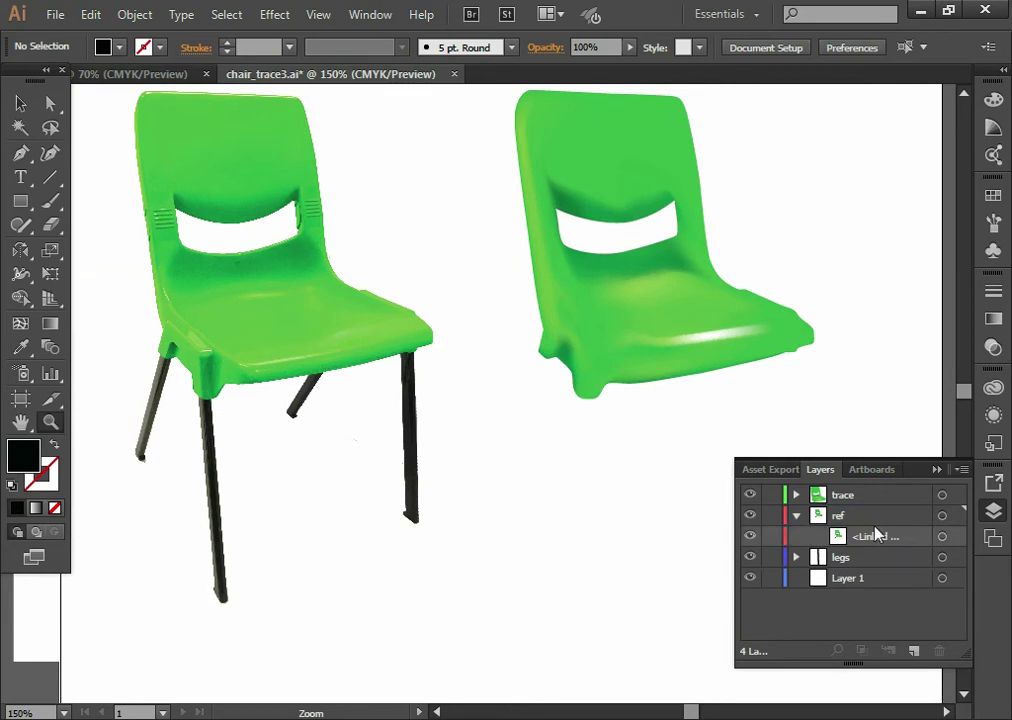
left_click(797, 558)
left_click(771, 515)
left_click(771, 494)
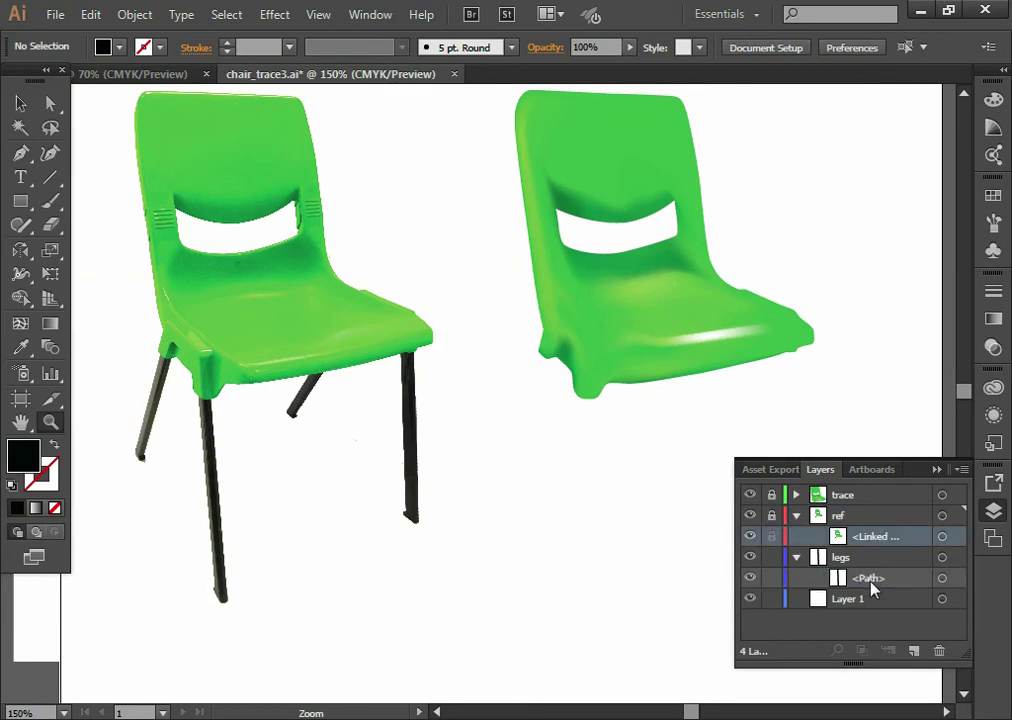
left_click(797, 515)
left_click(899, 557)
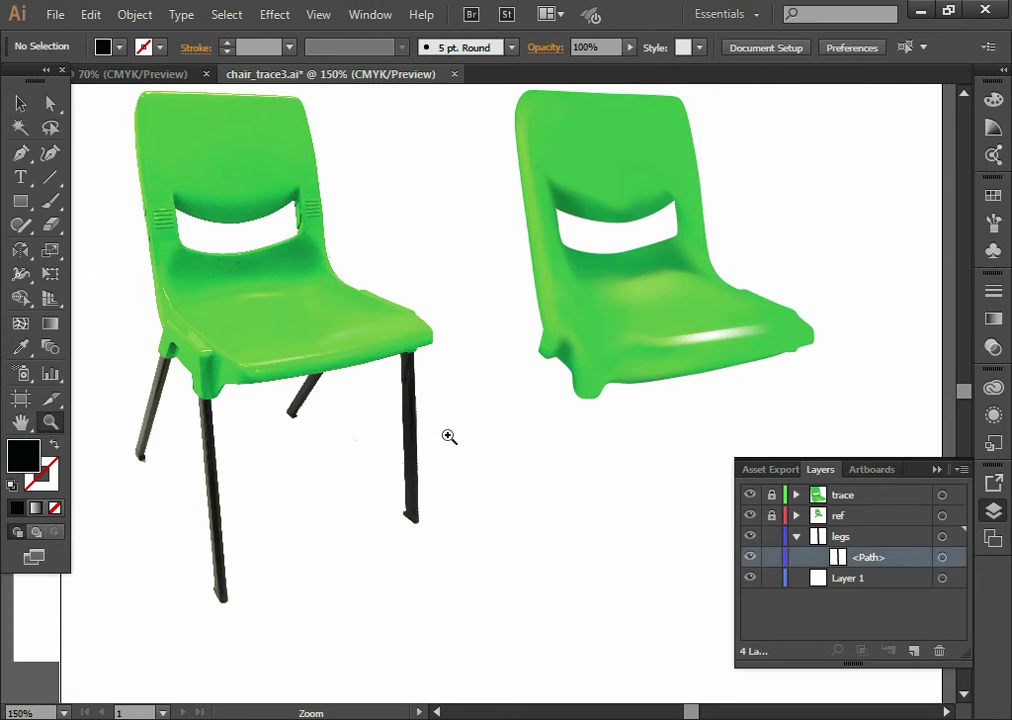
Move the black leg from the reference photo to beneath the right front corner of the traced seat, then deselect it
key("v")
left_click_drag(409, 412, 791, 402)
left_click_drag(661, 359, 523, 236)
left_click(608, 373)
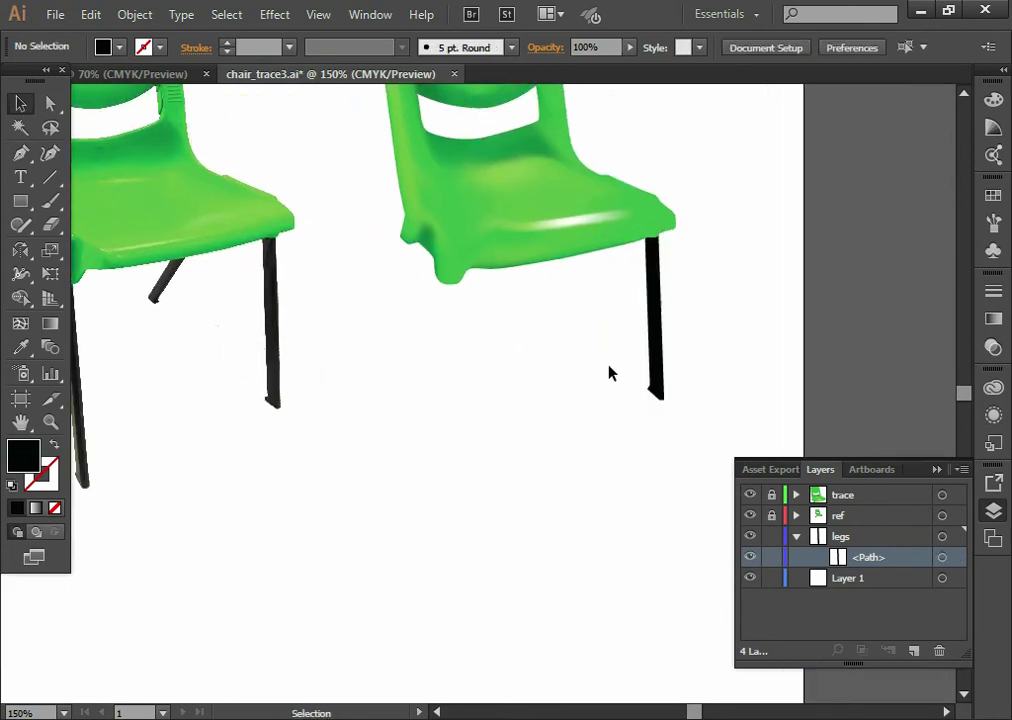
Examine the shape and shading of the reference chair's left legs up close
left_click_drag(459, 420, 563, 520)
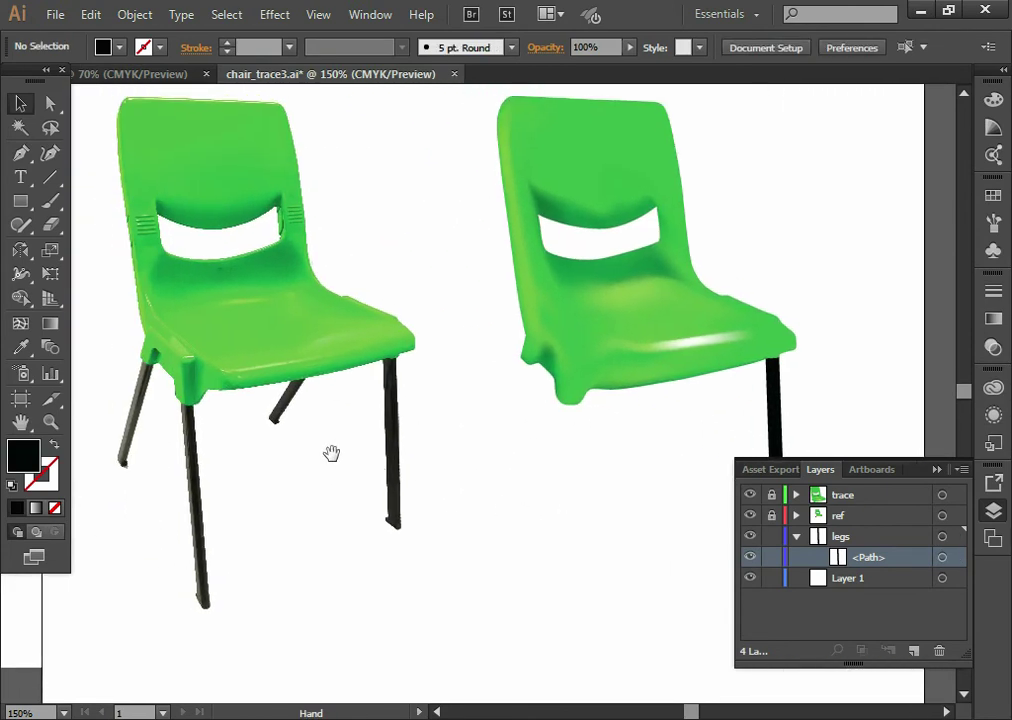
left_click_drag(334, 459, 517, 409)
key("z")
left_click(375, 406)
left_click(560, 375)
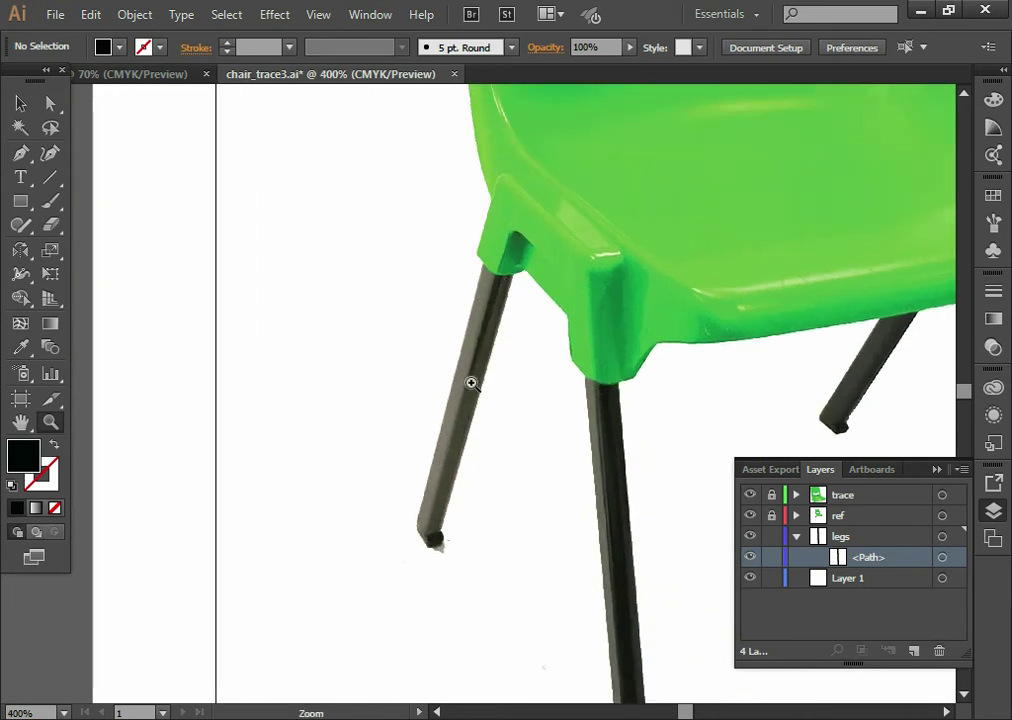
left_click(649, 469, "alt")
left_click(565, 405, "alt")
left_click_drag(542, 420, 522, 497)
left_click(504, 474, "alt")
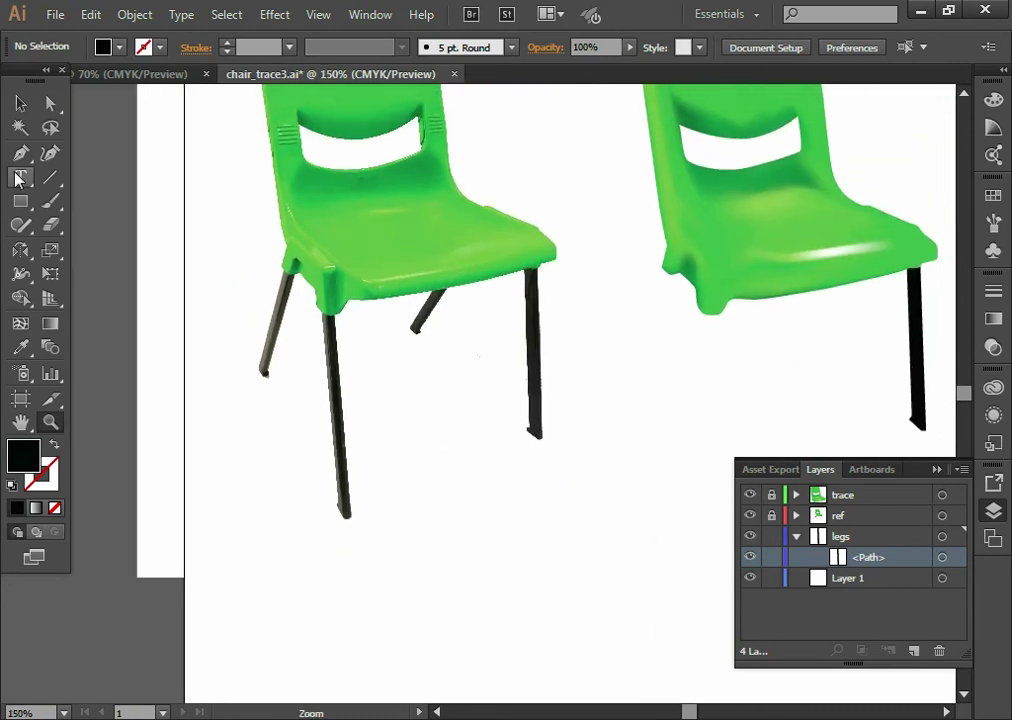
left_click(21, 103)
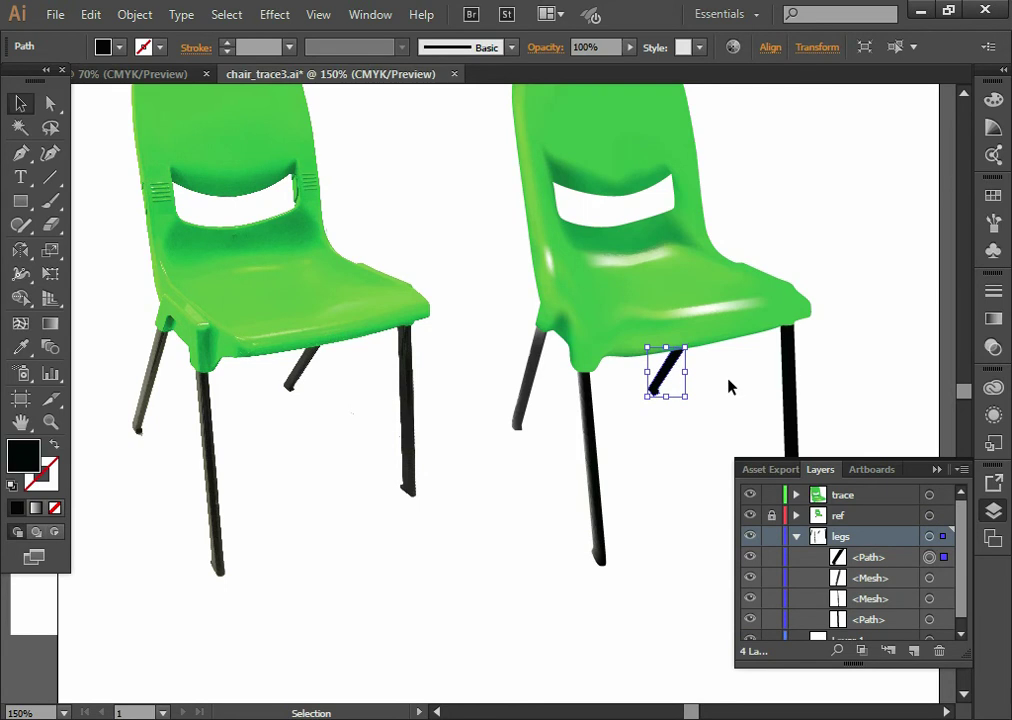
Deselect the short rear leg and compare the whole traced chair with the reference photo
left_click(795, 262)
key("space")
left_click_drag(722, 274, 532, 332)
key("space")
left_click_drag(352, 355, 603, 355)
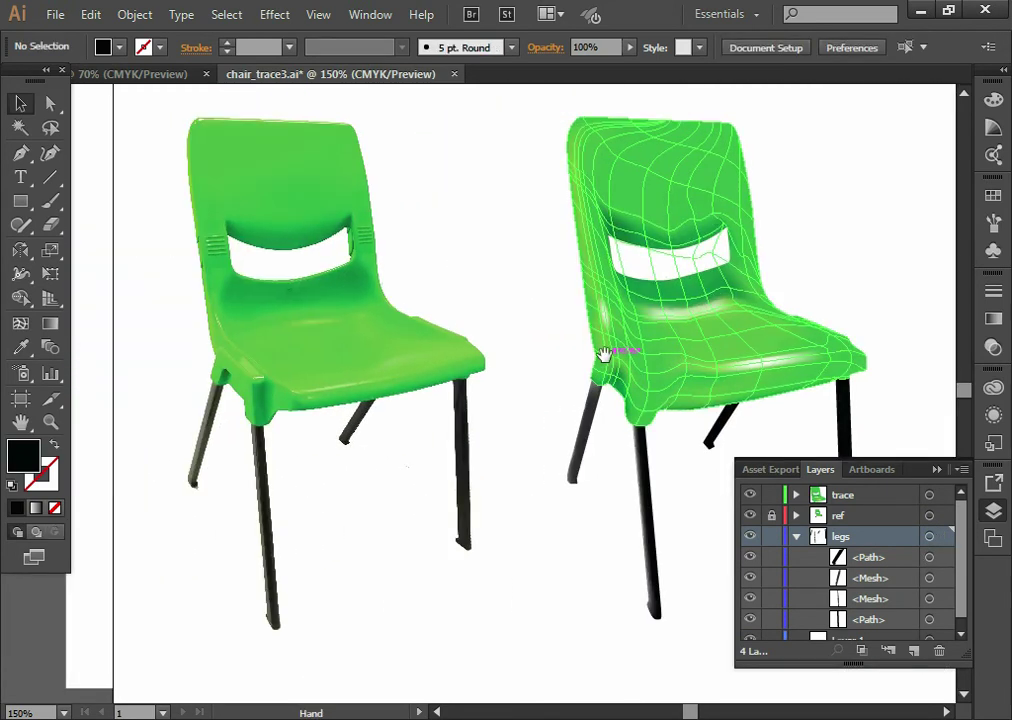
Compare the shape and shading of the traced chair's backrest and seat with the reference photo at several magnifications
key("z")
left_click(549, 402, "alt")
key("space")
left_click_drag(545, 430, 542, 492)
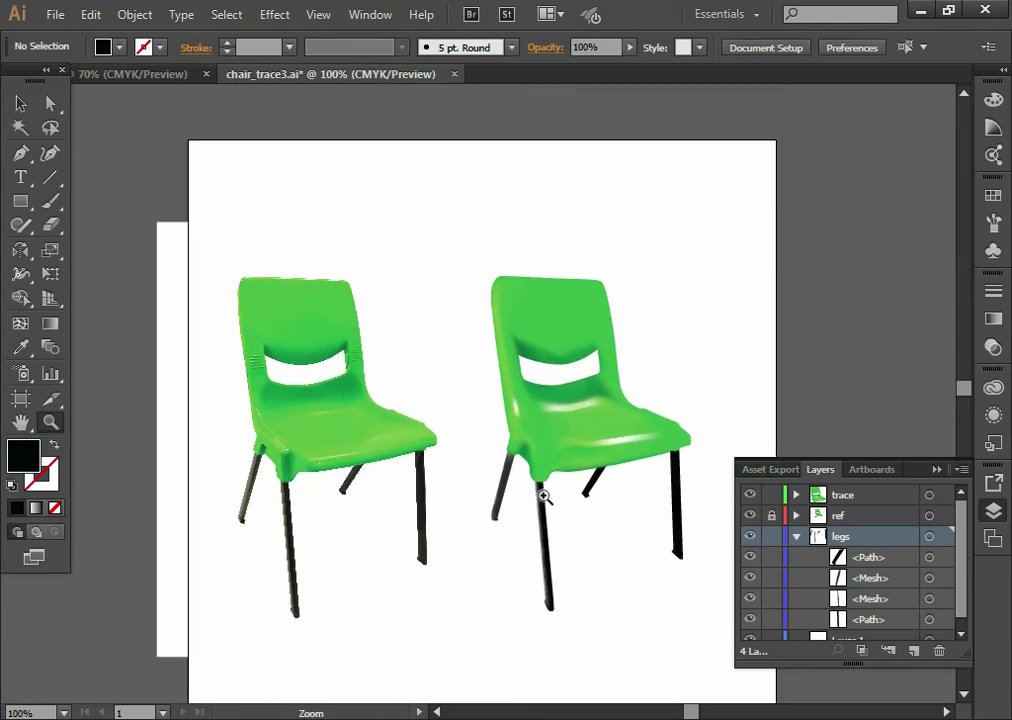
key("v")
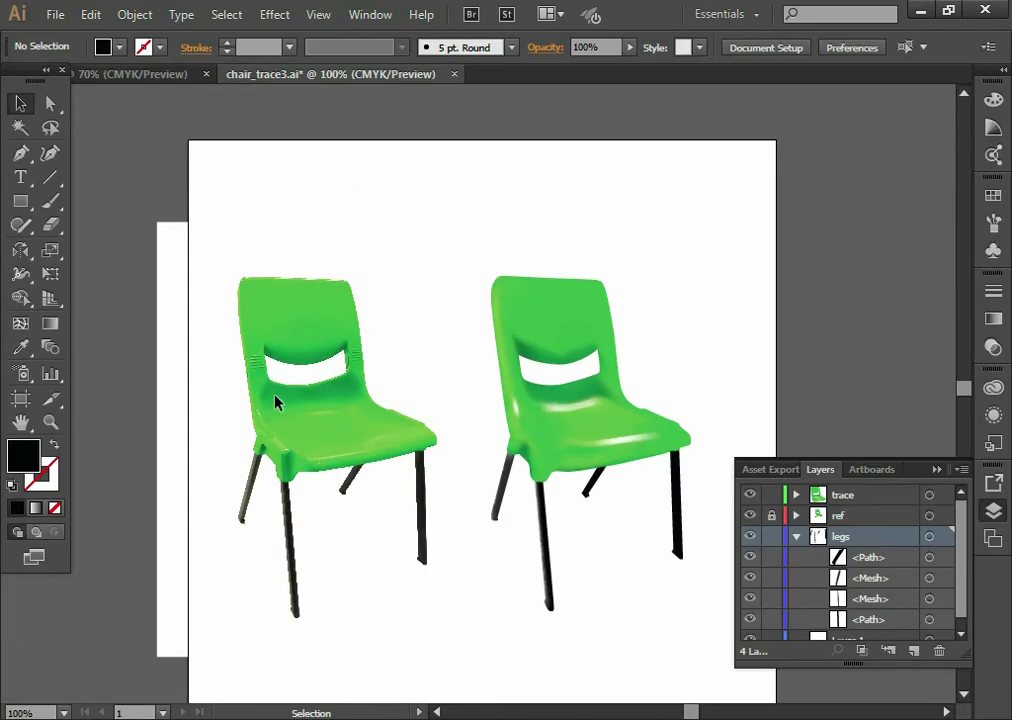
key("z")
left_click(274, 359)
left_click(270, 359)
left_click_drag(842, 410, 412, 320)
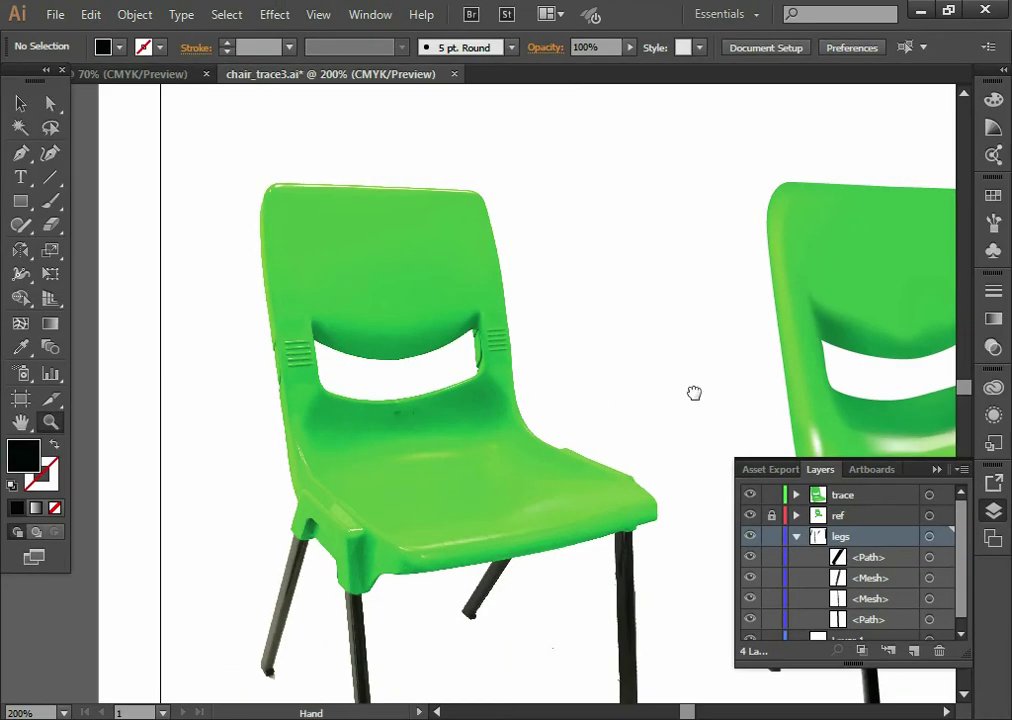
left_click_drag(694, 395, 707, 380)
left_click(707, 380, "alt")
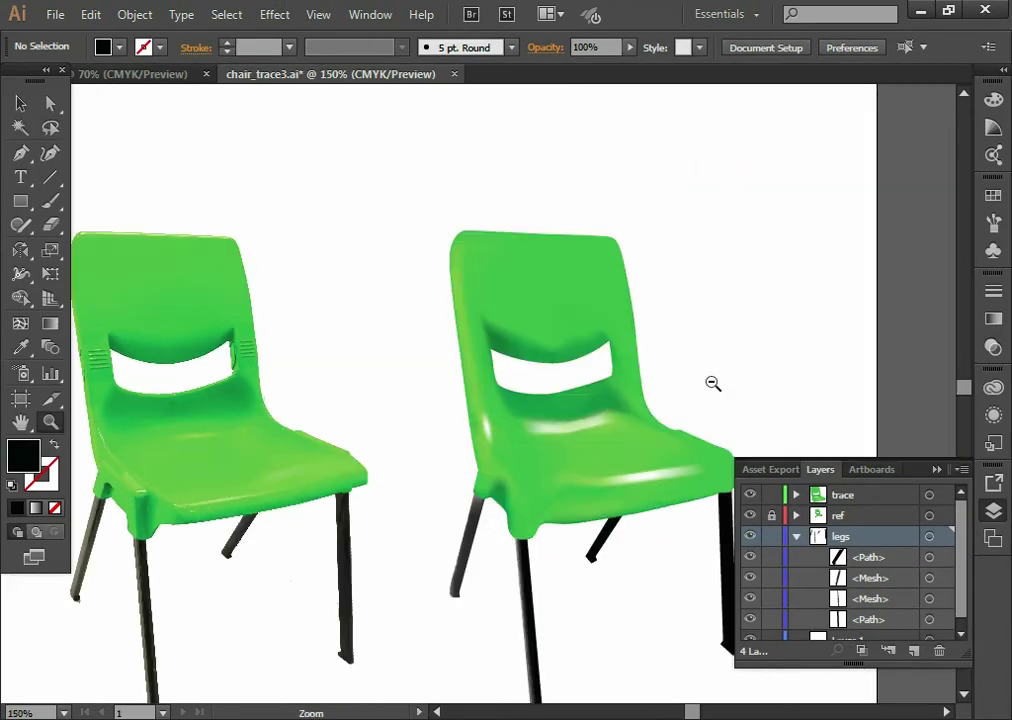
left_click(713, 383, "alt")
left_click_drag(430, 403, 583, 400)
key("v")
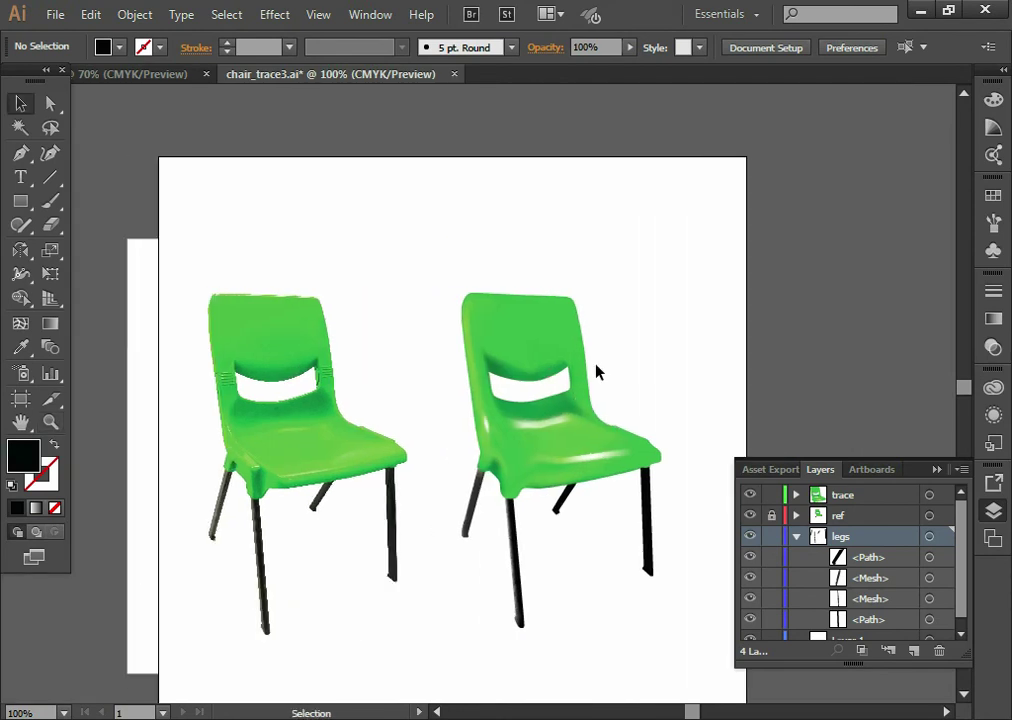
Unlock the ref layer and briefly hide the hole object in the trace layer to check the body mesh beneath it
left_click(797, 537)
left_click(771, 515)
left_click(797, 515)
left_click(797, 515)
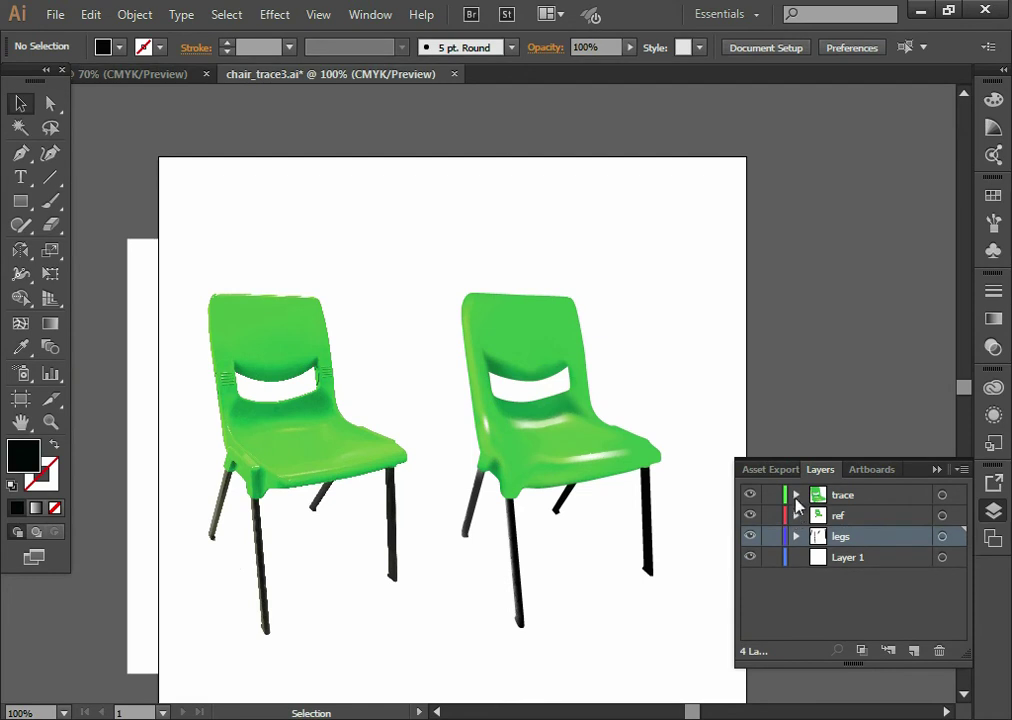
left_click(796, 496)
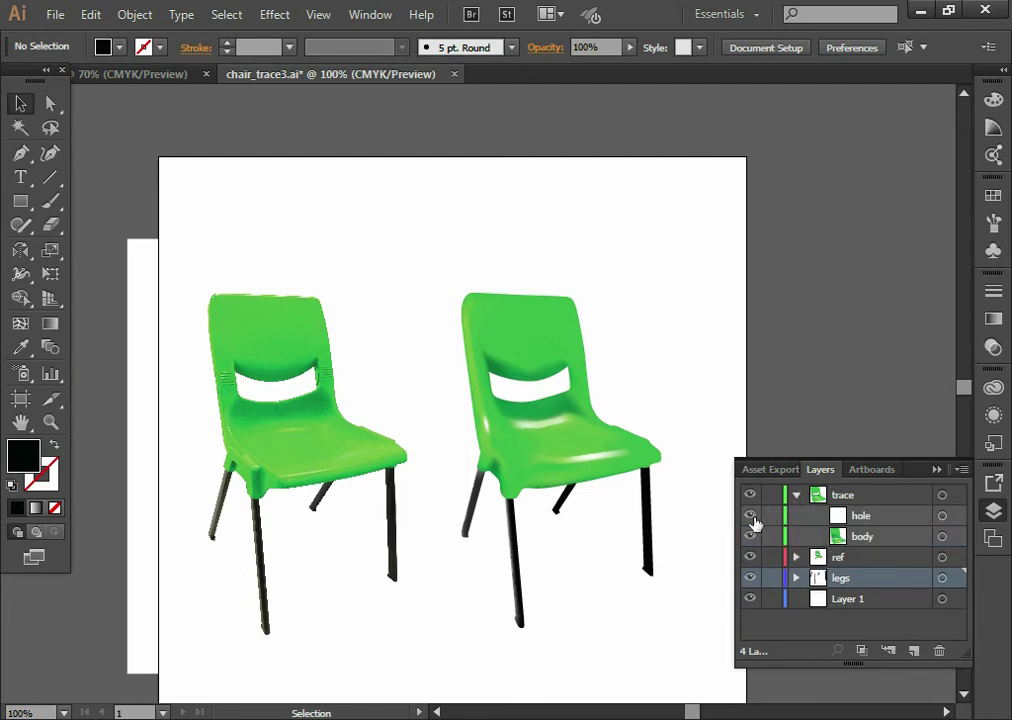
left_click(751, 516)
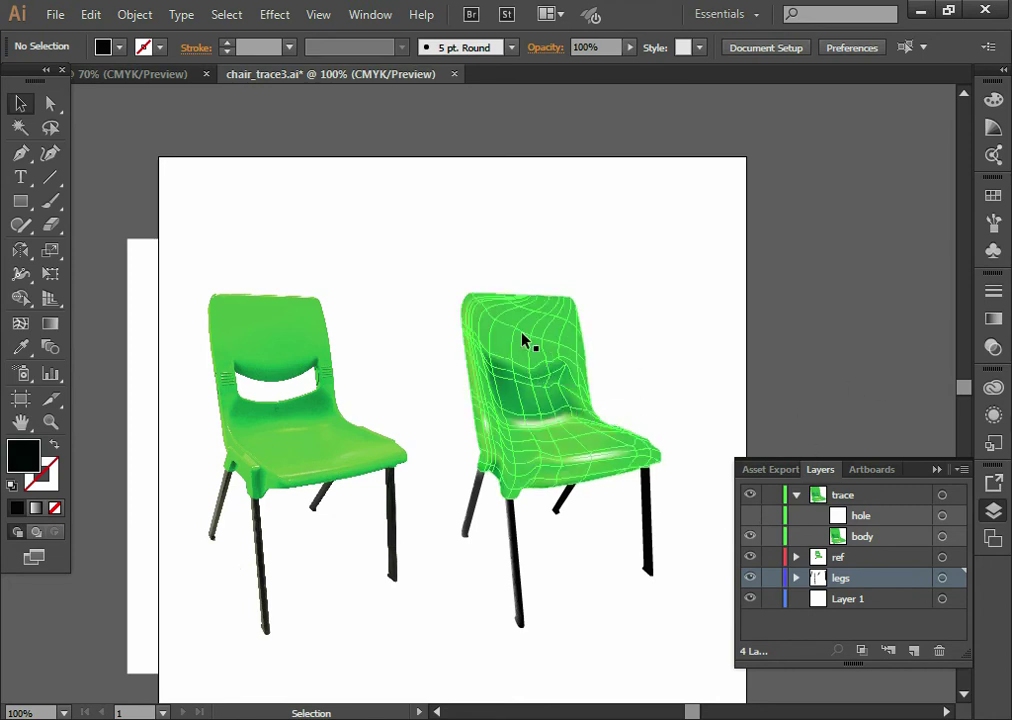
left_click(751, 516)
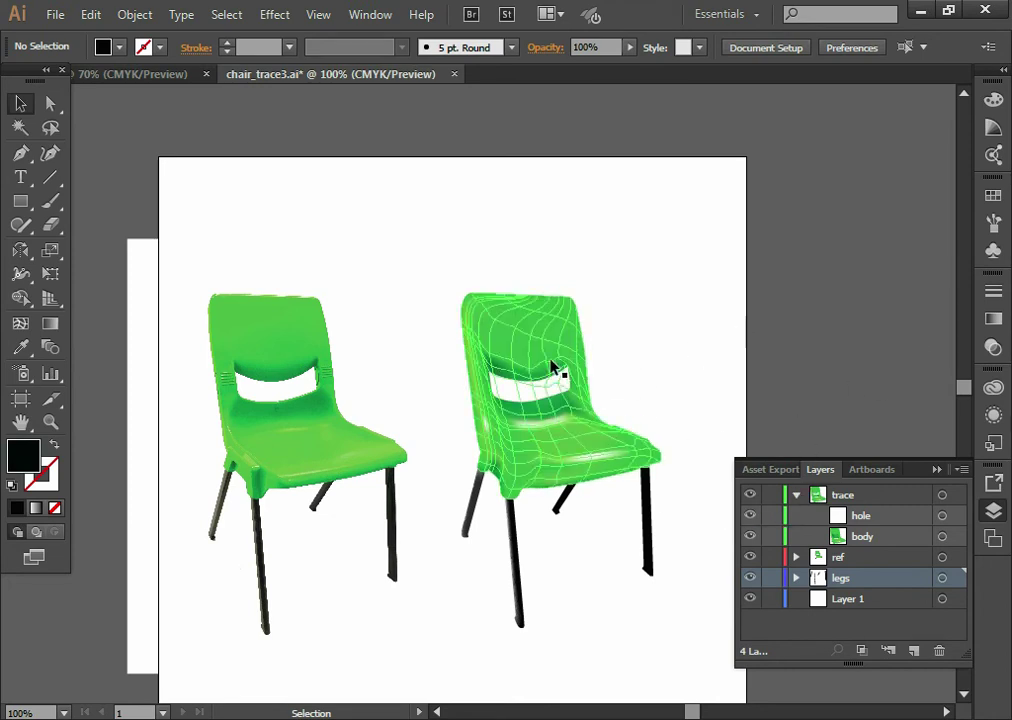
Reshape the curve at the lower right corner of the white backrest hole, then deselect it
key("z")
left_click(547, 393)
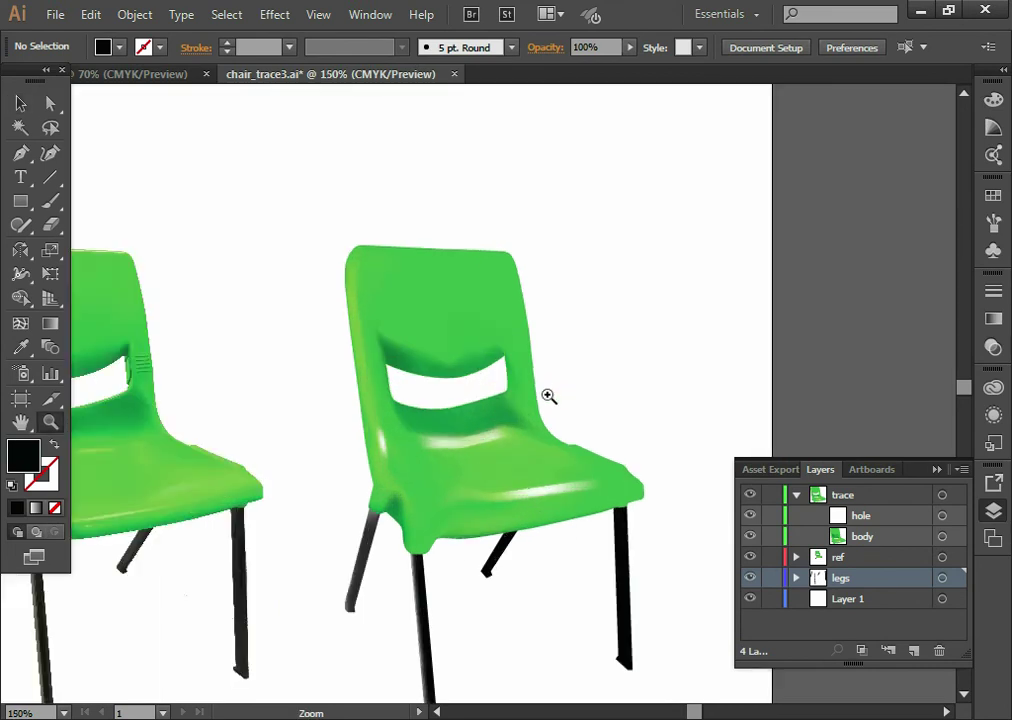
left_click(468, 407)
left_click(501, 370)
key("a")
left_click(502, 410)
left_click_drag(508, 413, 541, 405)
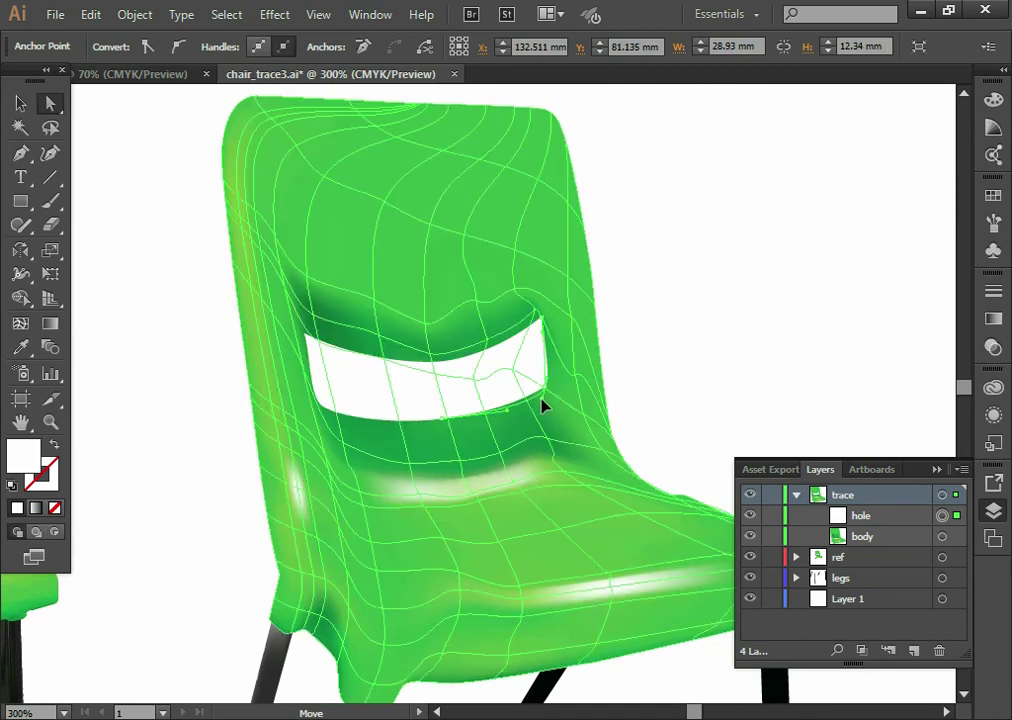
left_click(689, 350)
Review the whole traced chair beside the reference photo
key("z")
left_click(690, 400, "alt")
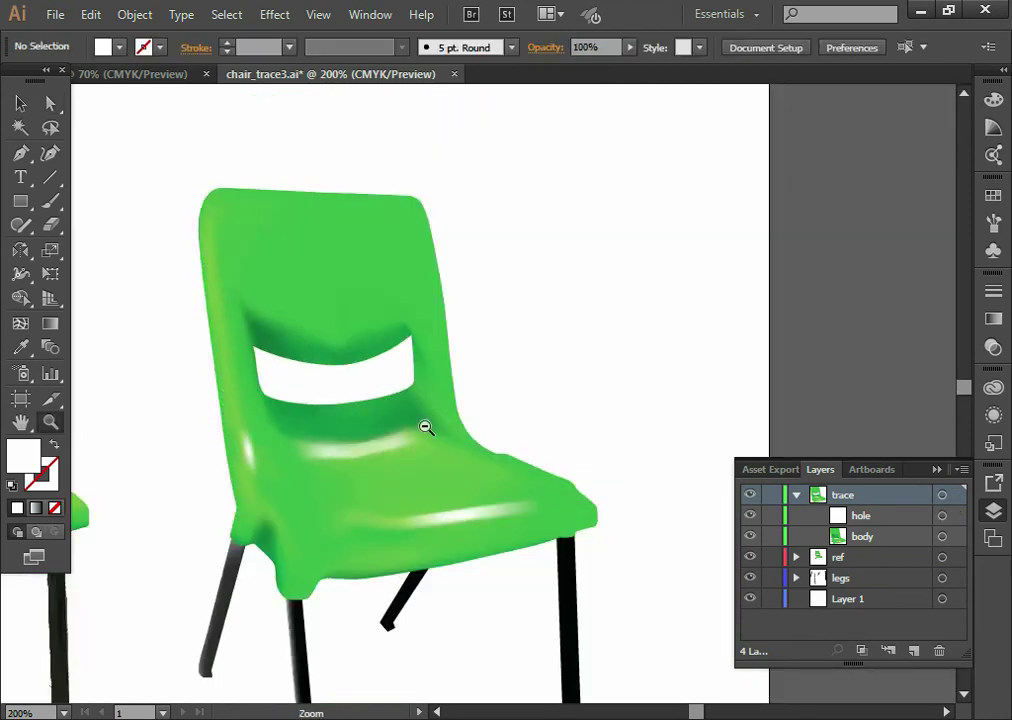
left_click(379, 429, "alt")
left_click(377, 429, "alt")
left_click_drag(377, 429, 560, 380)
key("v")
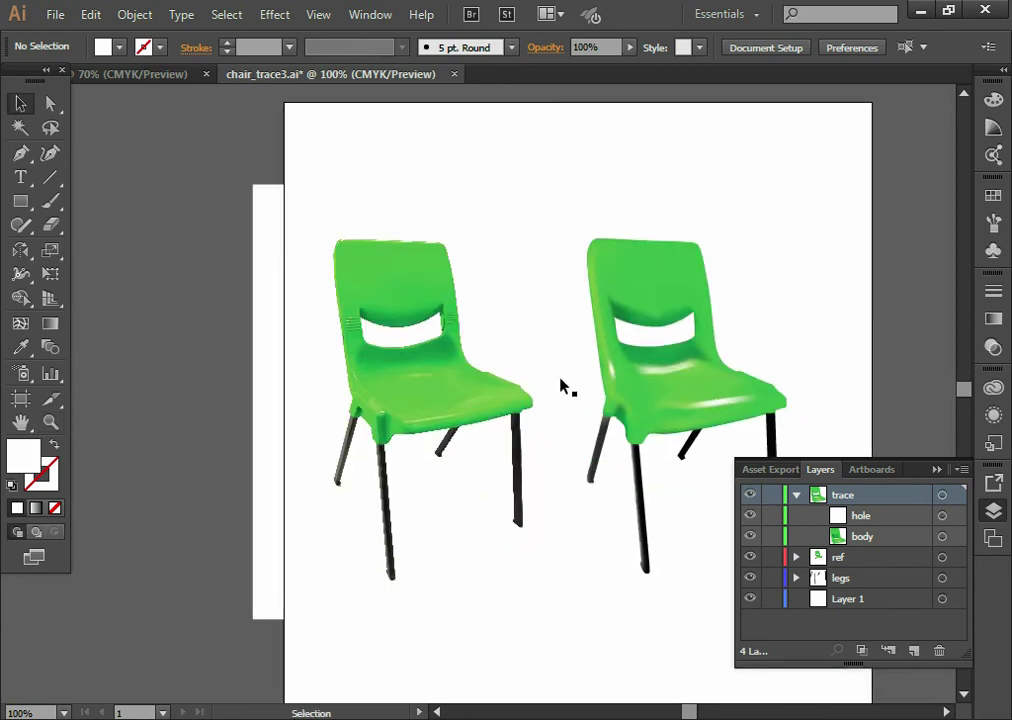
key("space")
left_click_drag(436, 359, 467, 357)
key("z")
left_click(648, 363, "alt")
key("space")
key("space")
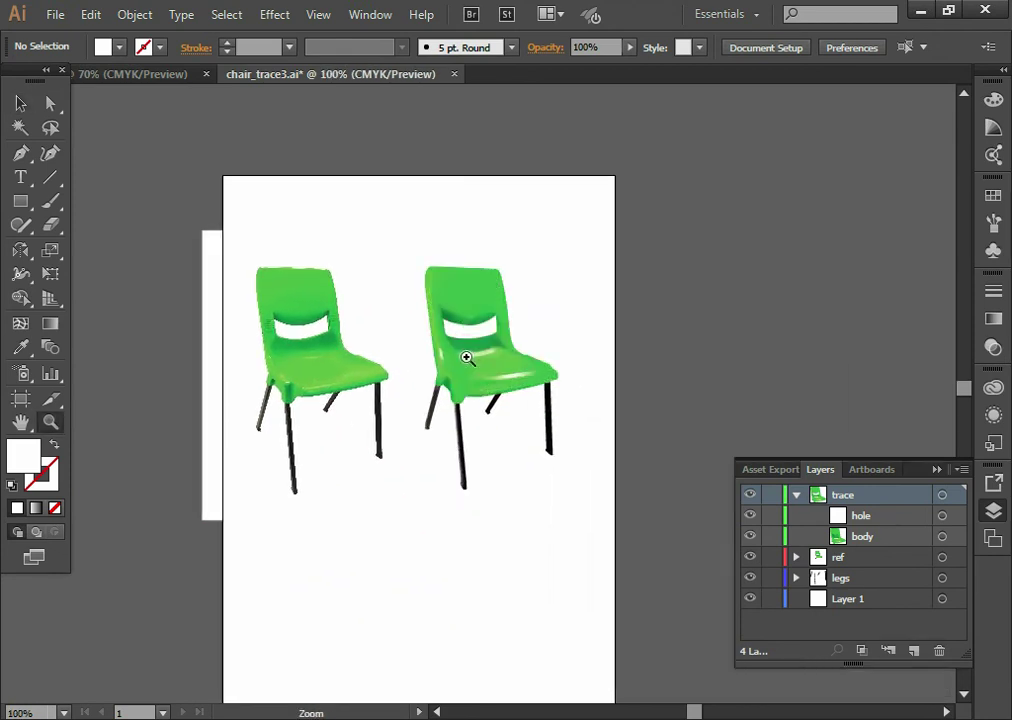
left_click(466, 357)
key("v")
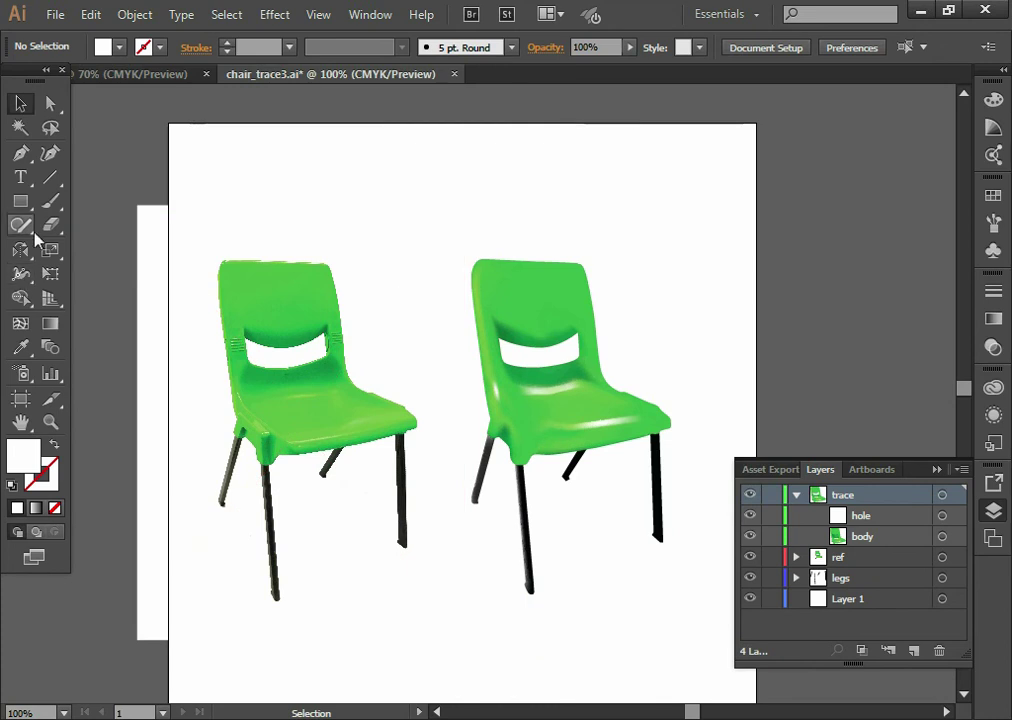
left_click(20, 153)
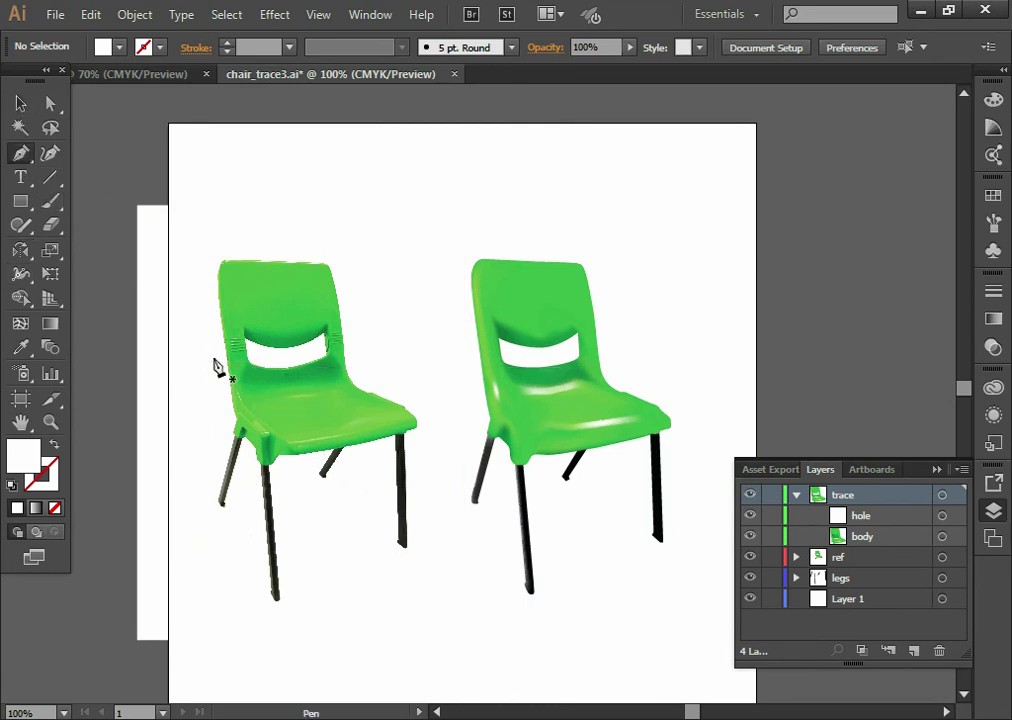
key("a")
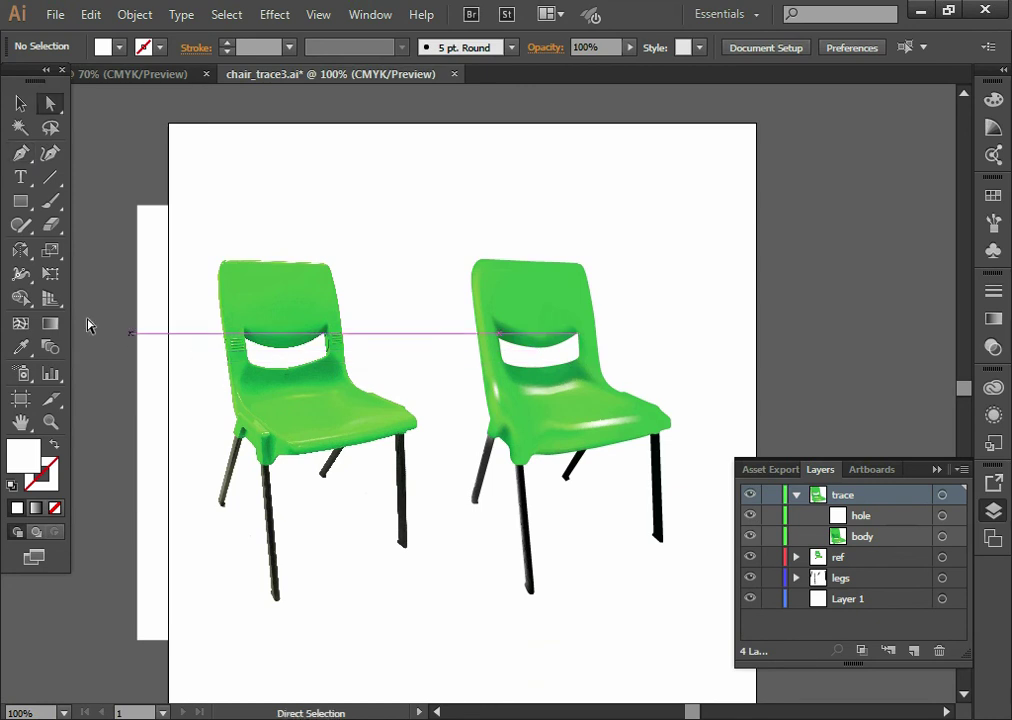
left_click(21, 324)
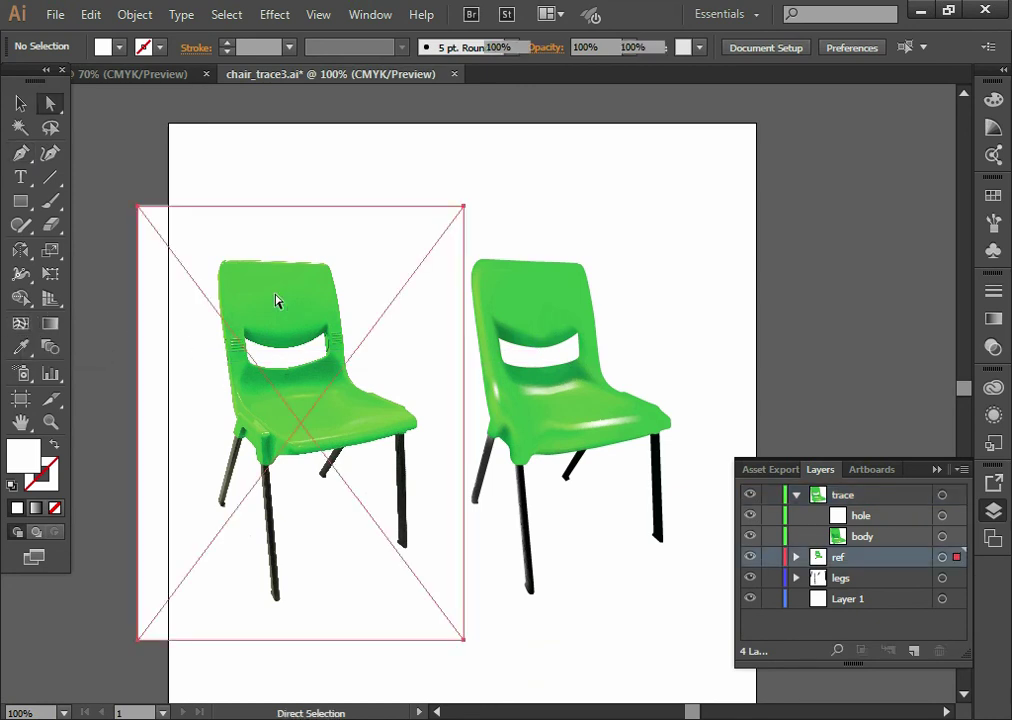
Select the traced chair's body mesh and inspect a single mesh point in the upper backrest up close
left_click(596, 348)
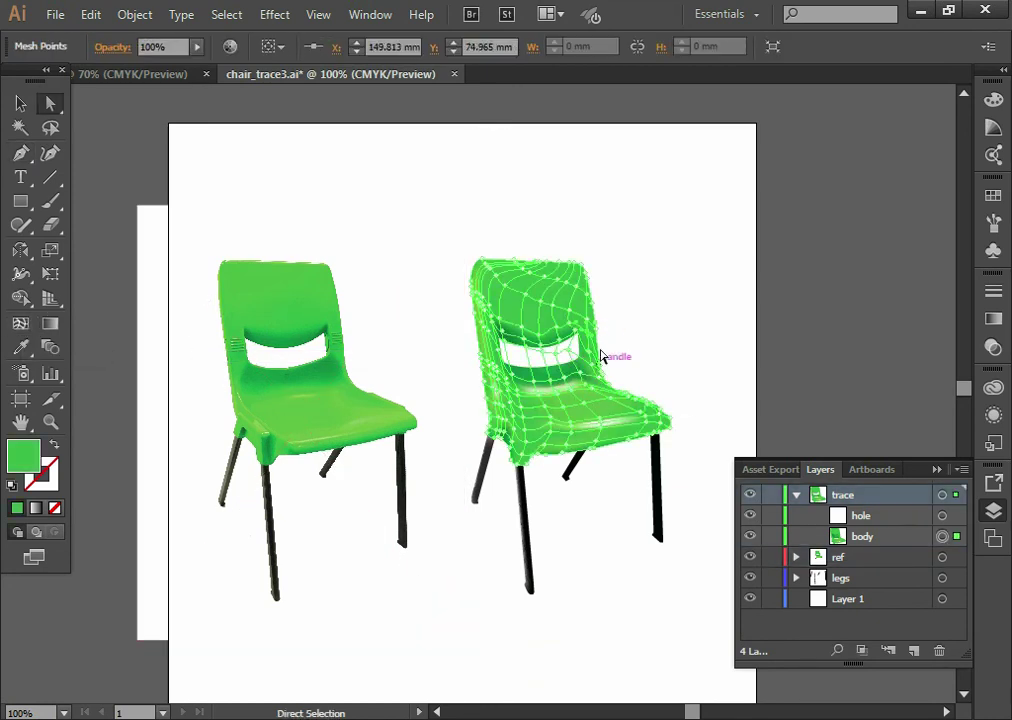
key("z")
left_click(597, 366)
key("v")
key("space")
left_click_drag(474, 391, 611, 364)
left_click(510, 163)
left_click(467, 316)
key("z")
left_click(521, 327)
left_click(492, 399)
key("a")
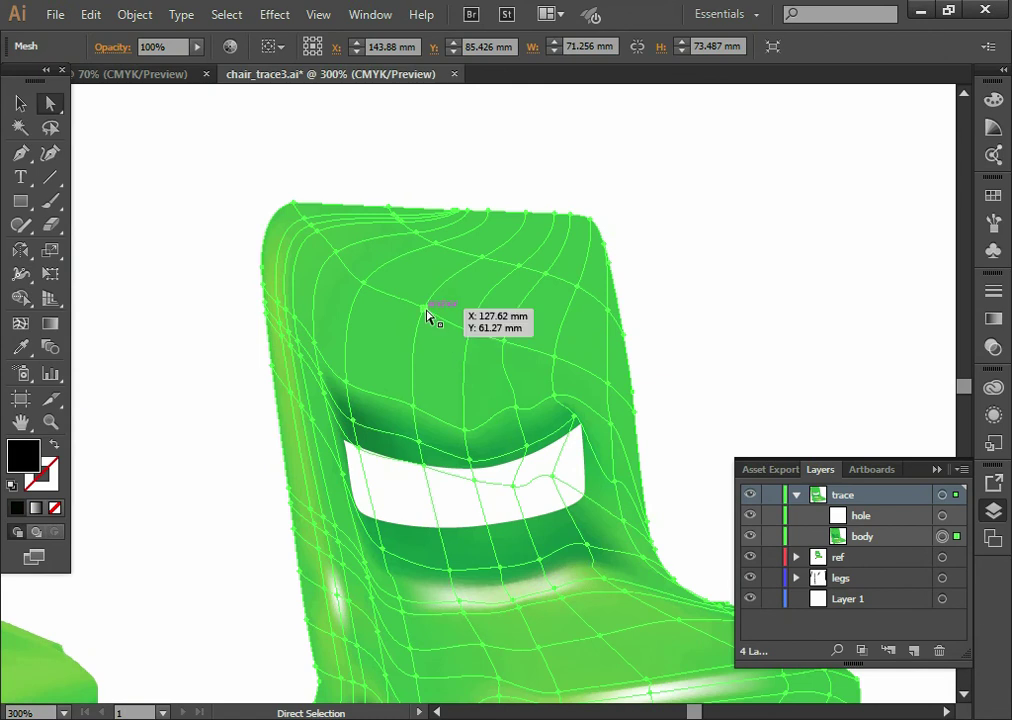
left_click(431, 310)
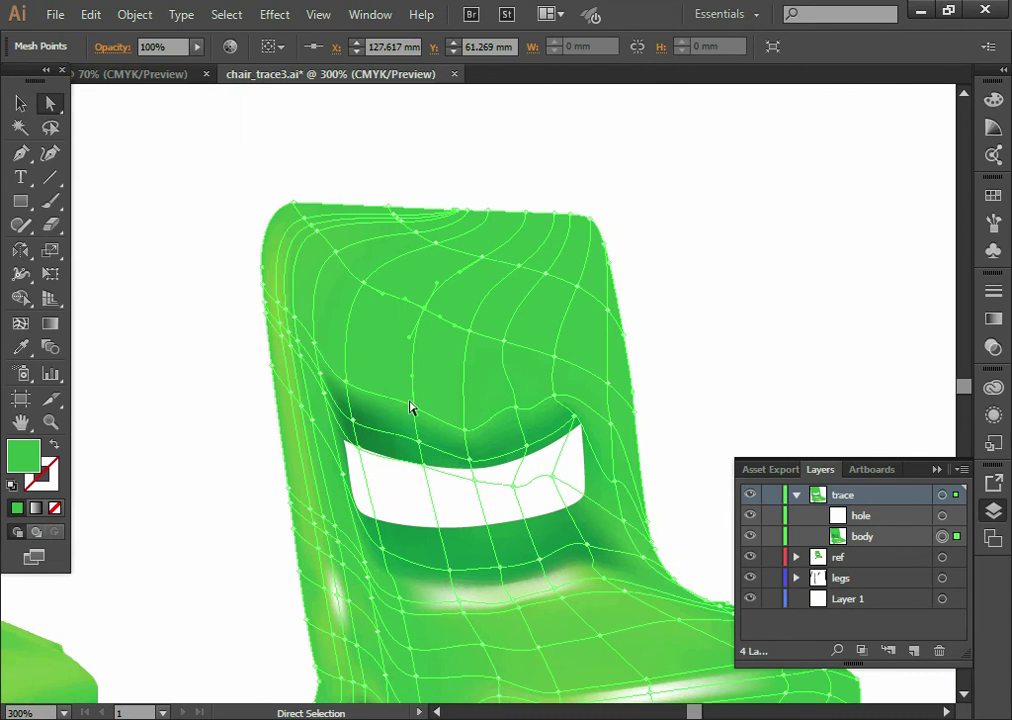
Pick the mesh point above the backrest hole to compare its colour area with the reference, then deselect the body
left_click_drag(414, 412, 826, 286)
left_click(818, 287)
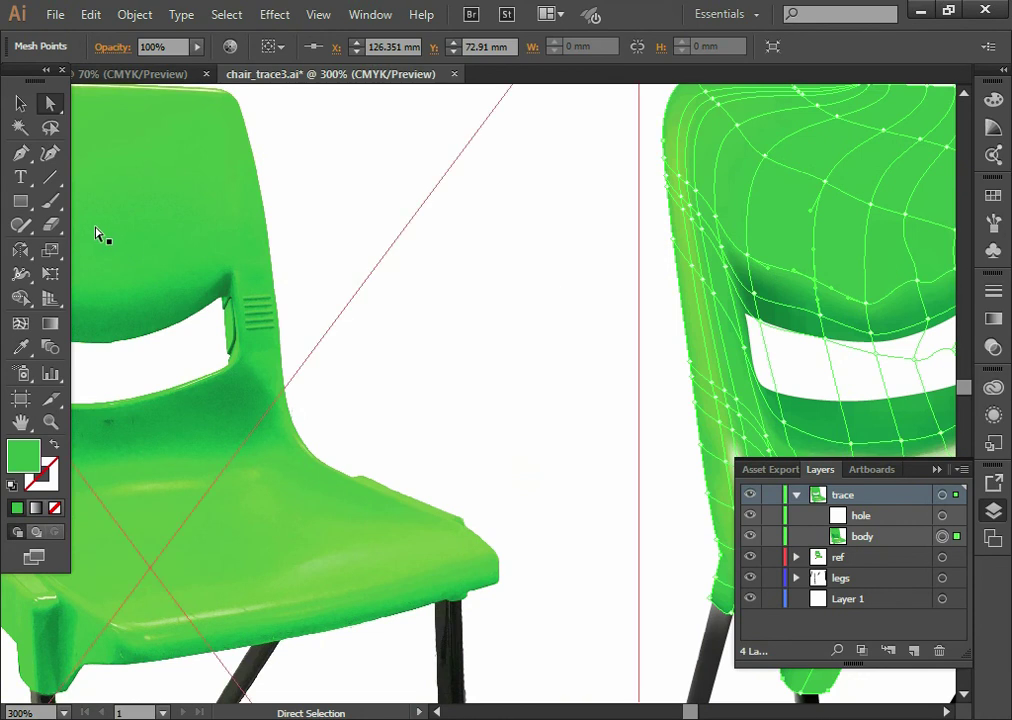
left_click_drag(866, 307, 440, 320)
left_click(468, 342, "ctrl+alt")
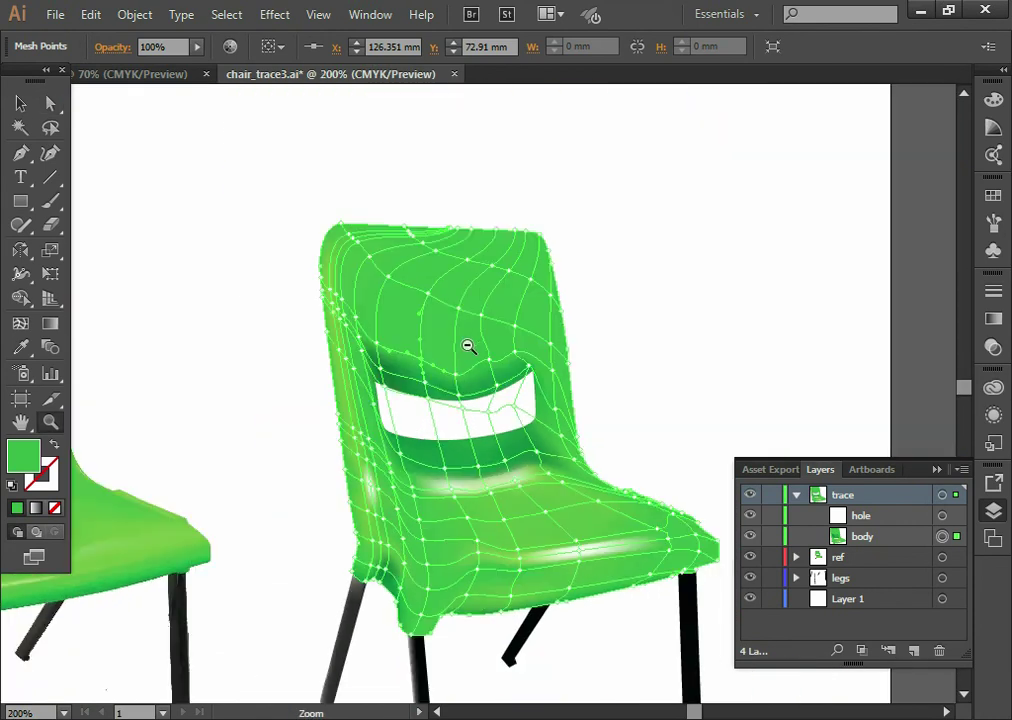
left_click(468, 342, "ctrl+alt")
left_click_drag(517, 476, 526, 397)
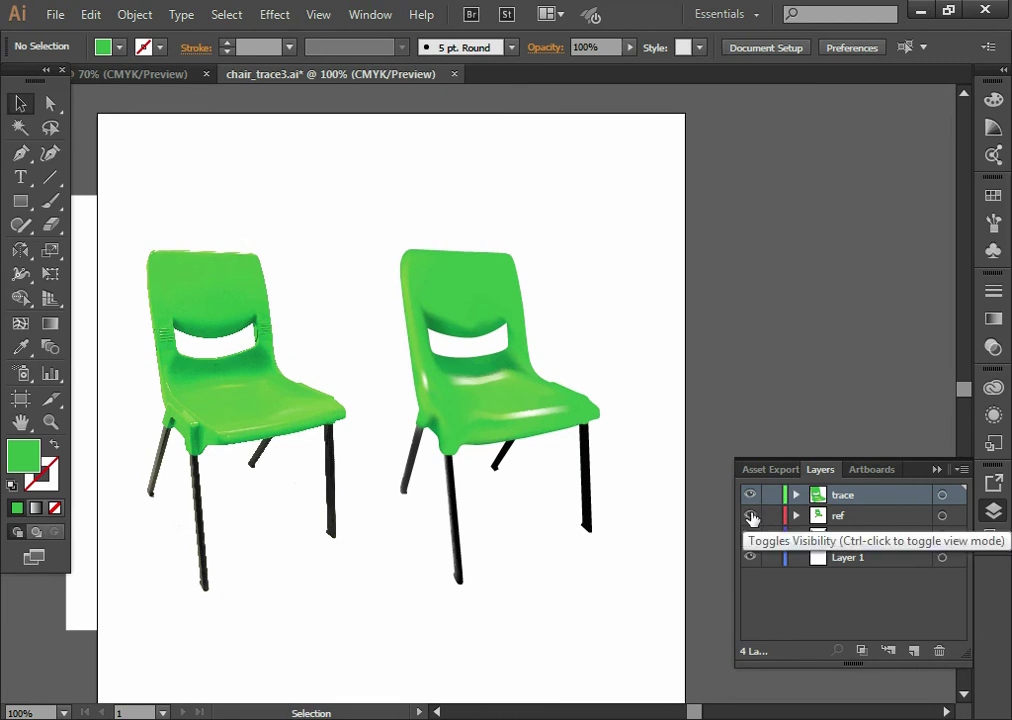
Hide the ref layer with the reference photo and move the legs layer directly above it
left_click(750, 516)
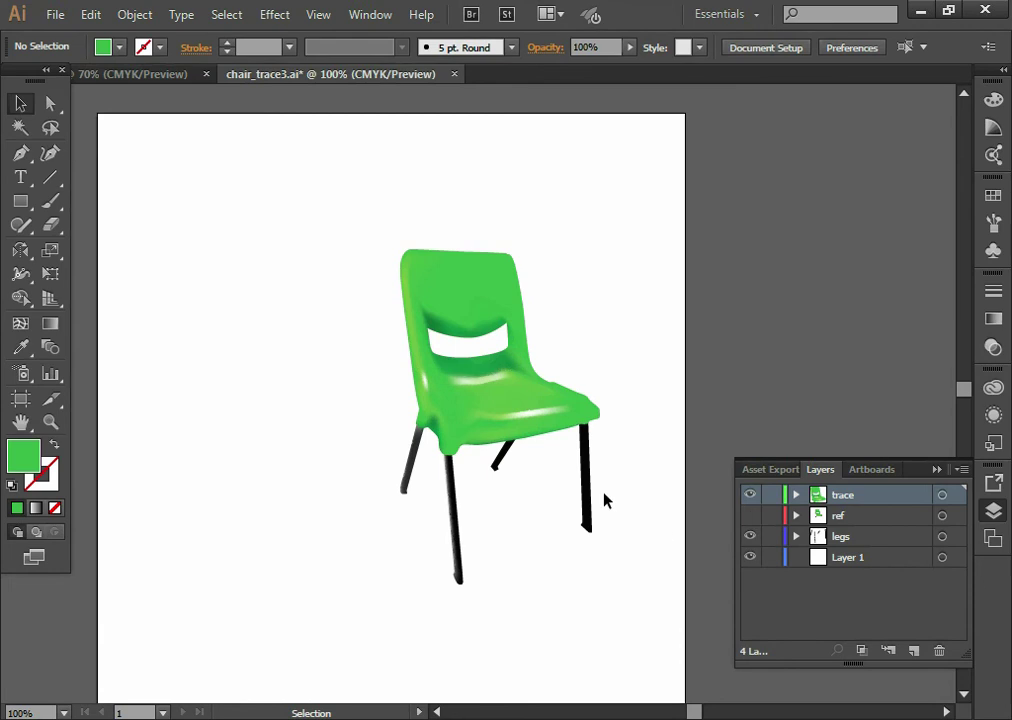
key("z")
left_click(517, 499, "alt")
left_click(750, 516)
left_click(750, 516)
left_click_drag(436, 562, 522, 425)
key("v")
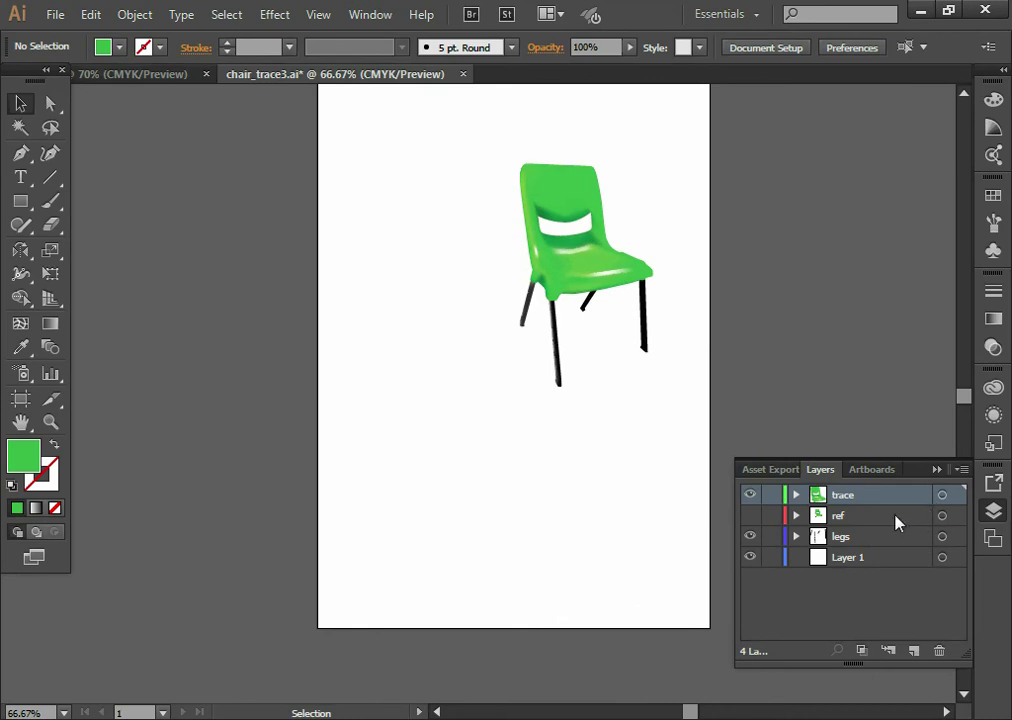
left_click(862, 541)
left_click_drag(866, 543, 845, 521)
Select the traced chair's body and legs together and scale them up to about twice their size
left_click(941, 497)
left_click(942, 516, "shift")
left_click(741, 314)
left_click_drag(444, 115, 726, 416)
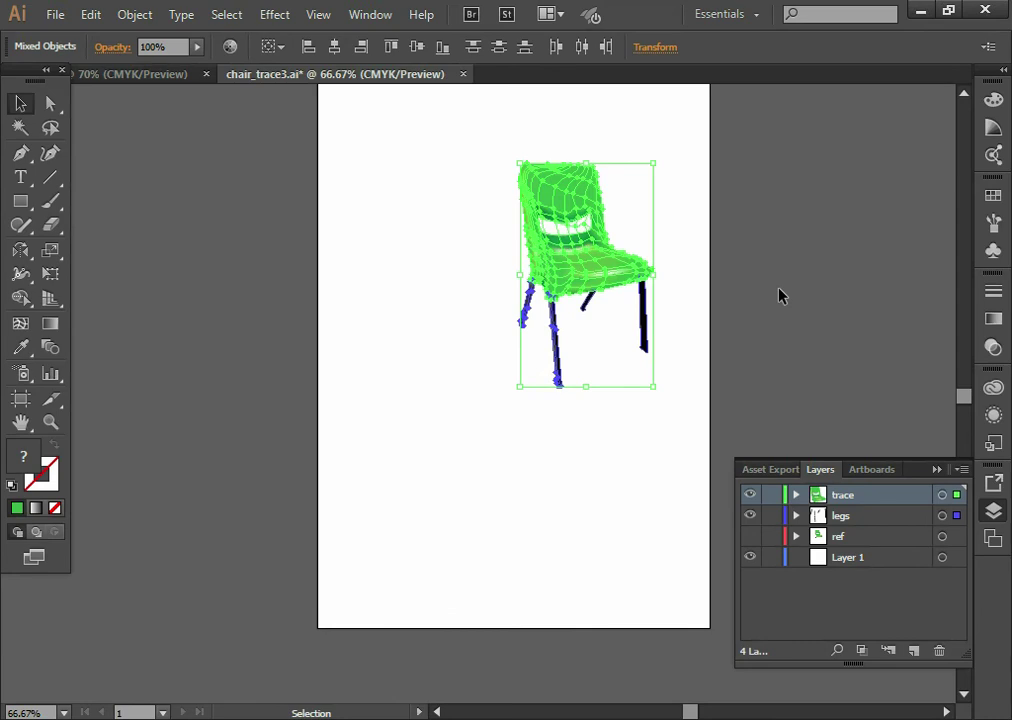
left_click_drag(520, 389, 370, 605)
Nudge the enlarged chair upward on the artboard and fine-tune its size from the upper right corner
left_click_drag(675, 310, 663, 350)
key("Up")
key("Up")
key("Up")
key("Up")
key("Up")
key("Up")
key("Up")
key("Up")
key("Up")
key("Up")
key("Up")
key("Up")
key("Up")
key("Up")
key("Up")
key("Up")
key("Up")
key("Up")
mouse_move(634, 190)
left_mouse_down()
mouse_move(689, 160)
mouse_move(648, 179)
left_mouse_up()
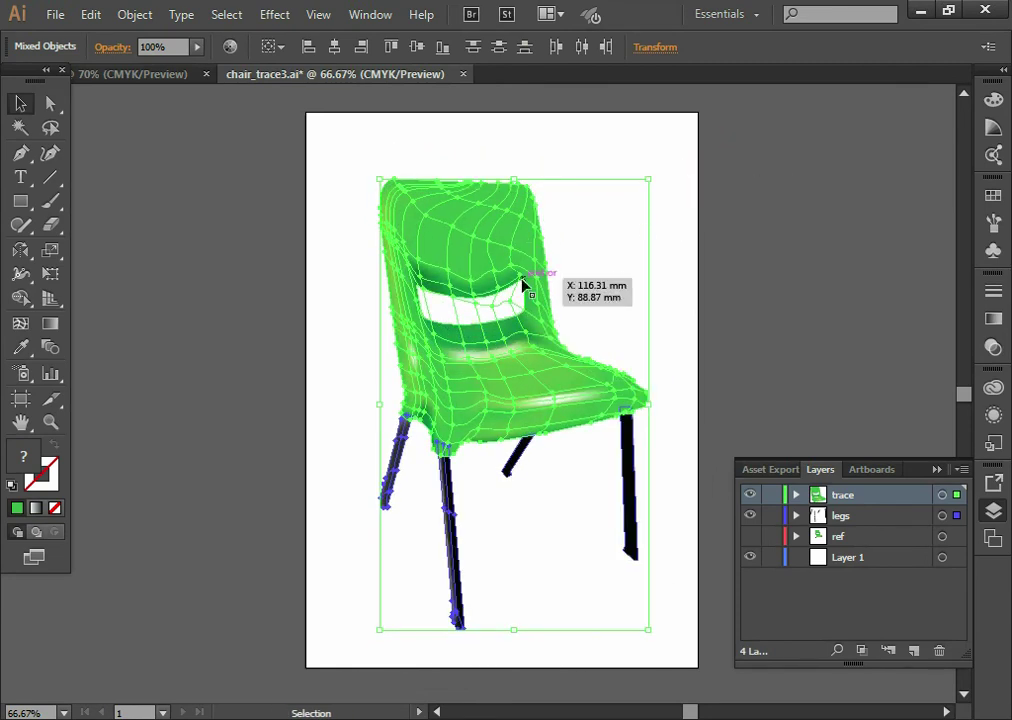
Position the enlarged chair near the centre of the artboard with small downward and rightward nudges, then deselect it
left_click_drag(527, 265, 519, 237)
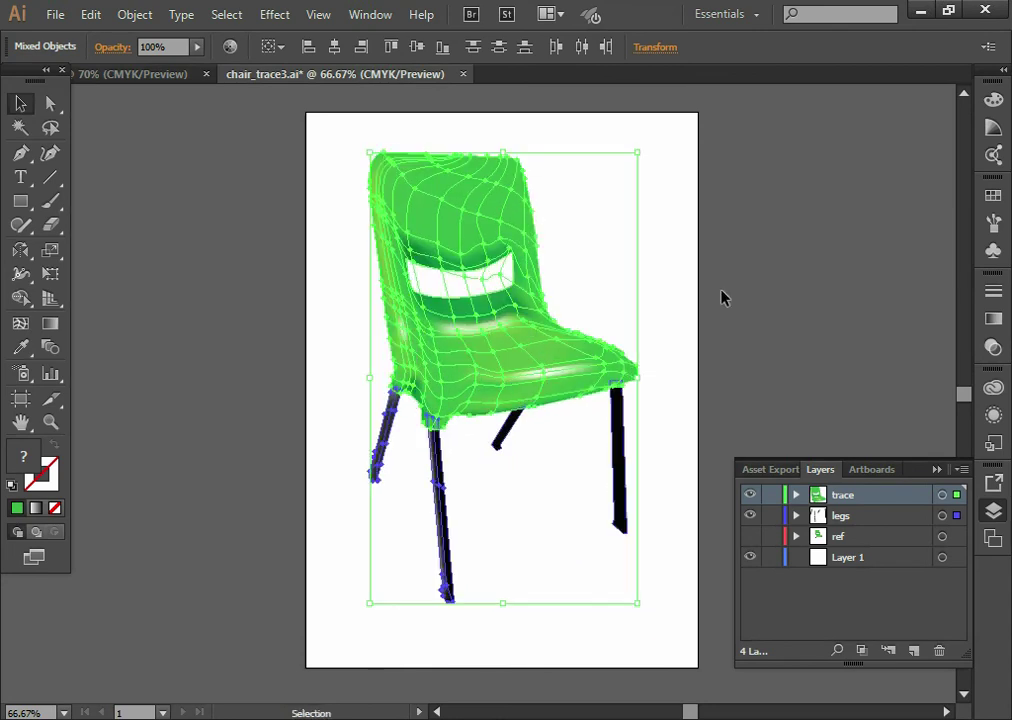
key("Down")
key("Down")
key("Down")
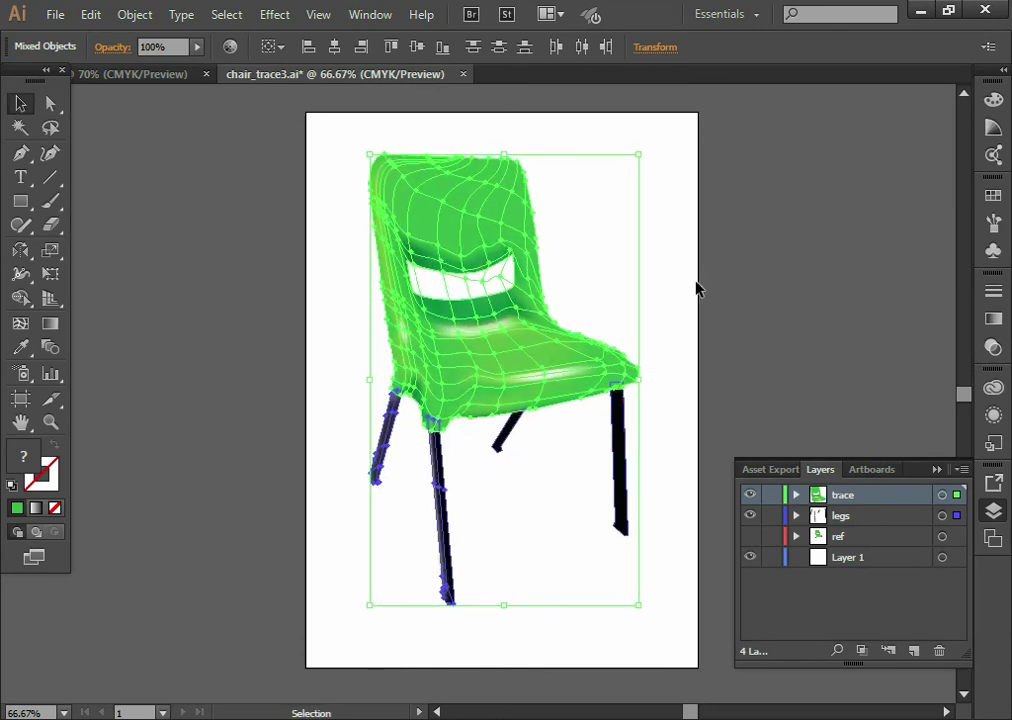
key("Right")
key("Right")
left_click(748, 290)
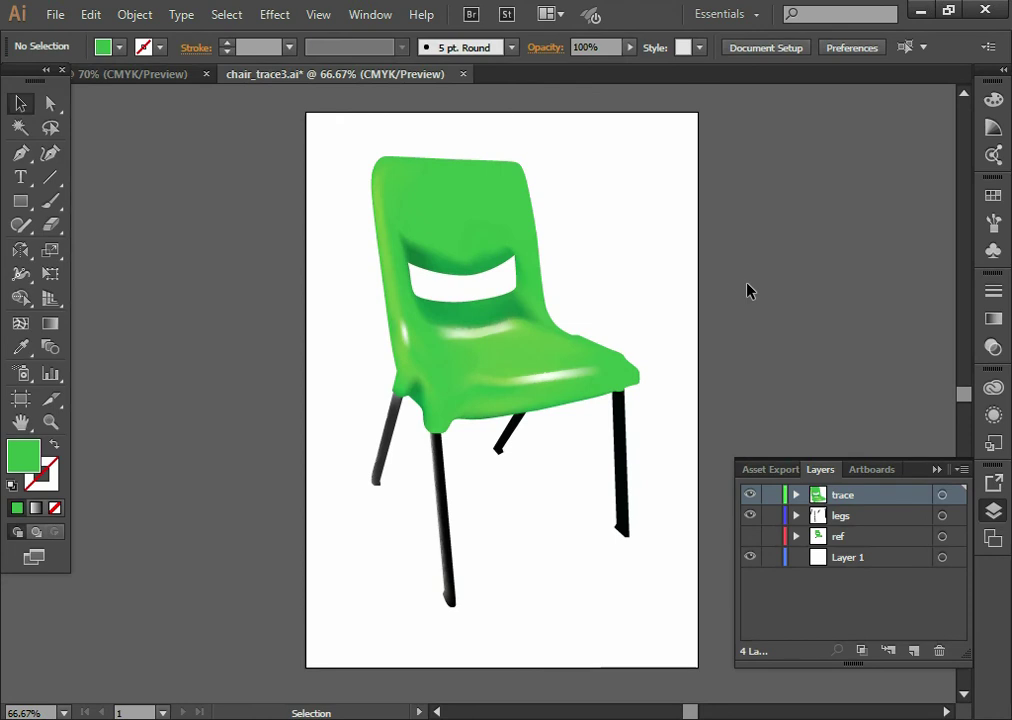